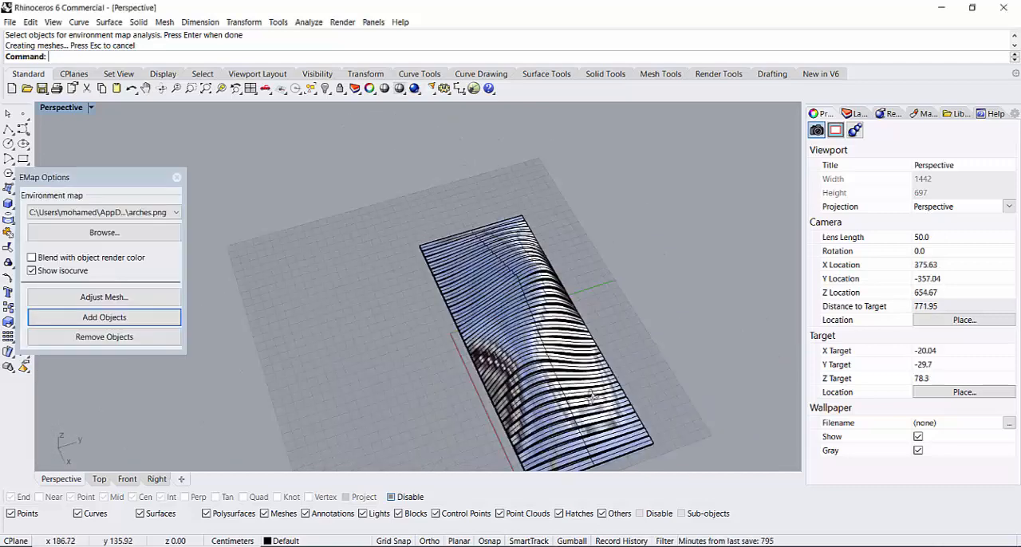
Step: Examine the finished wavy slatted model with its environment map reflections from several angles and distances
{"action": "right_click_drag", "start_coordinate": [591, 399], "coordinate": [423, 365]}
{"action": "scroll", "coordinate": [423, 362], "scroll_direction": "up", "scroll_amount": 6}
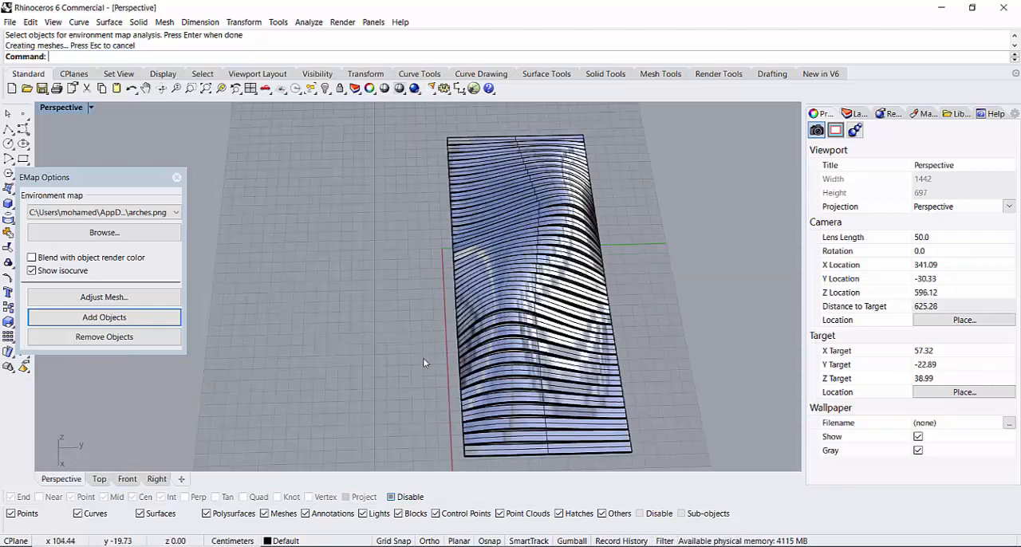
{"action": "scroll", "coordinate": [424, 361], "scroll_direction": "down", "scroll_amount": 6}
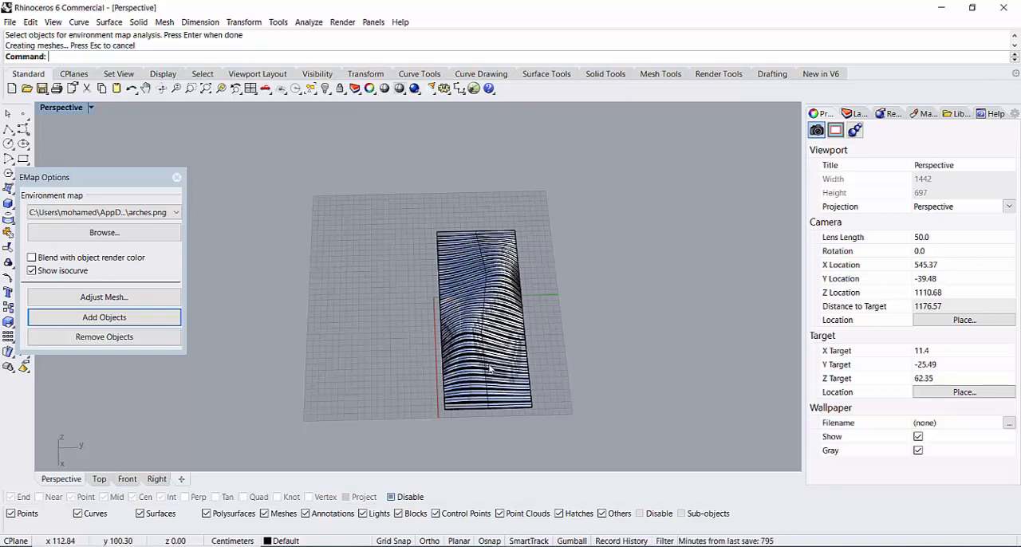
{"action": "scroll", "coordinate": [488, 367], "scroll_direction": "up", "scroll_amount": 10}
{"action": "scroll", "coordinate": [557, 363], "scroll_direction": "down", "scroll_amount": 8}
{"action": "right_click_drag", "start_coordinate": [651, 370], "coordinate": [464, 404]}
{"action": "scroll", "coordinate": [463, 402], "scroll_direction": "down", "scroll_amount": 6}
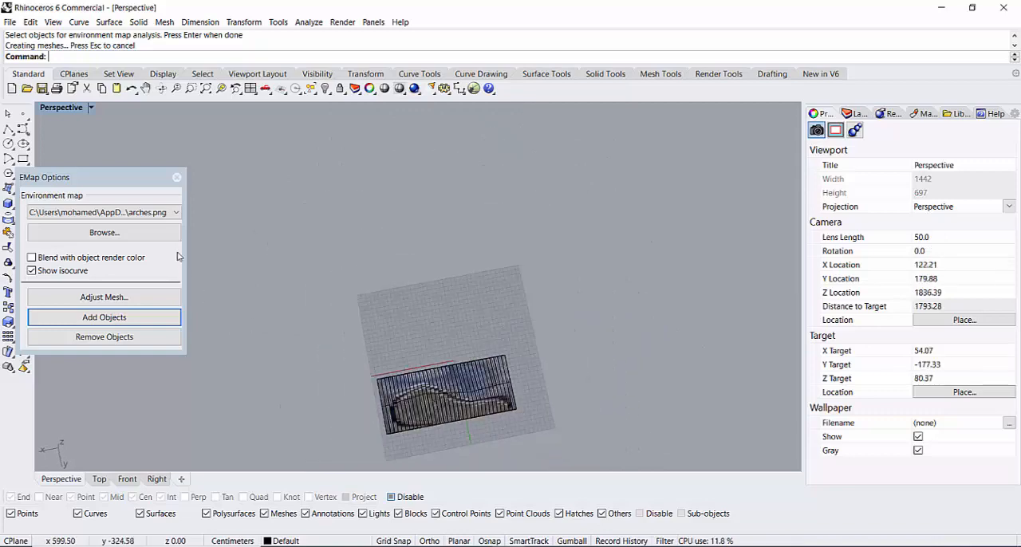
Step: Close the environment map analysis and delete all the slat polysurfaces of the model
{"action": "left_click", "coordinate": [176, 177]}
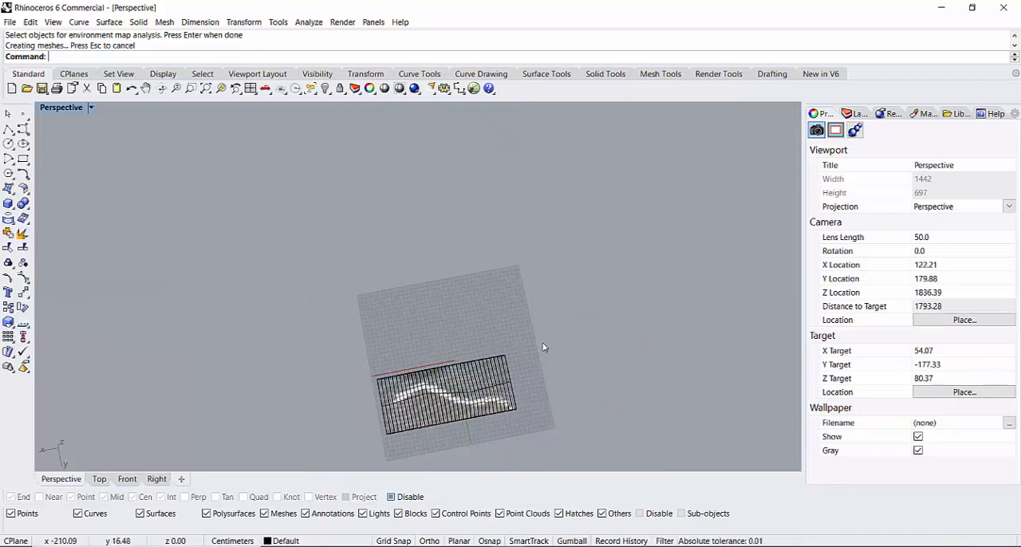
{"action": "left_click_drag", "start_coordinate": [543, 347], "coordinate": [350, 462]}
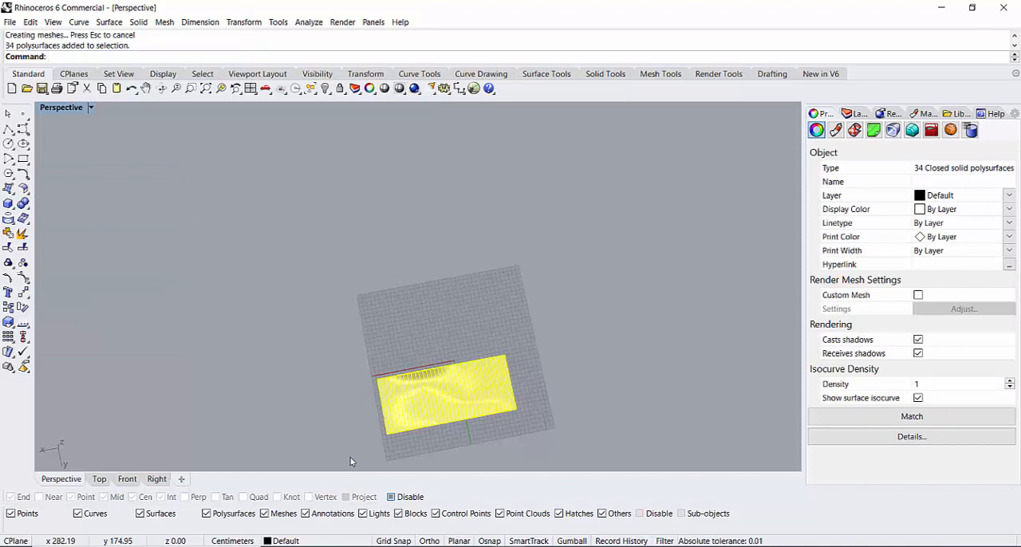
{"action": "key", "text": "Delete"}
{"action": "scroll", "coordinate": [450, 402], "scroll_direction": "up", "scroll_amount": 2}
{"action": "scroll", "coordinate": [441, 398], "scroll_direction": "down", "scroll_amount": 1}
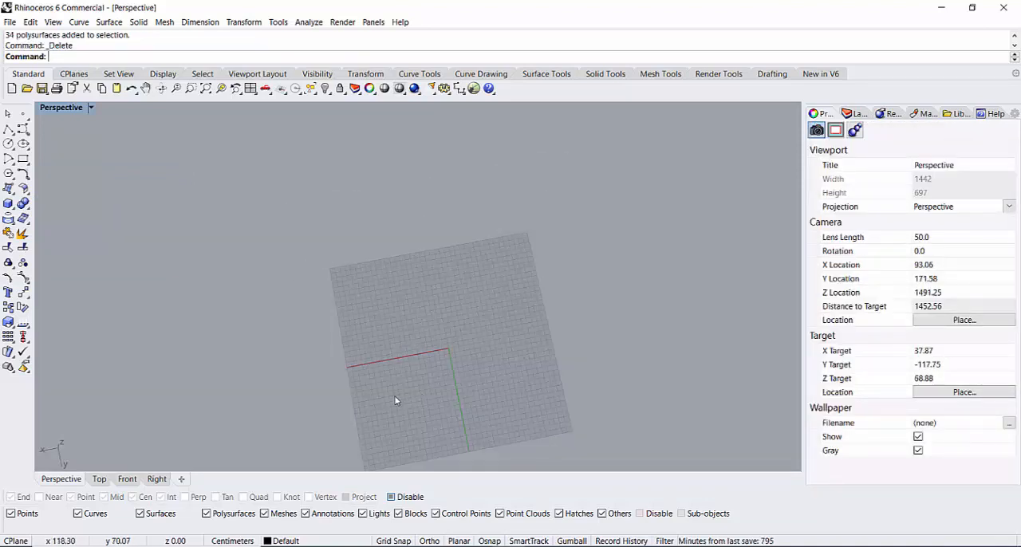
Step: Draw a single-segment polyline about 120 cm long, parallel to the Y axis on its negative X side, ending near the X axis level
{"action": "right_click_drag", "start_coordinate": [395, 401], "coordinate": [688, 380]}
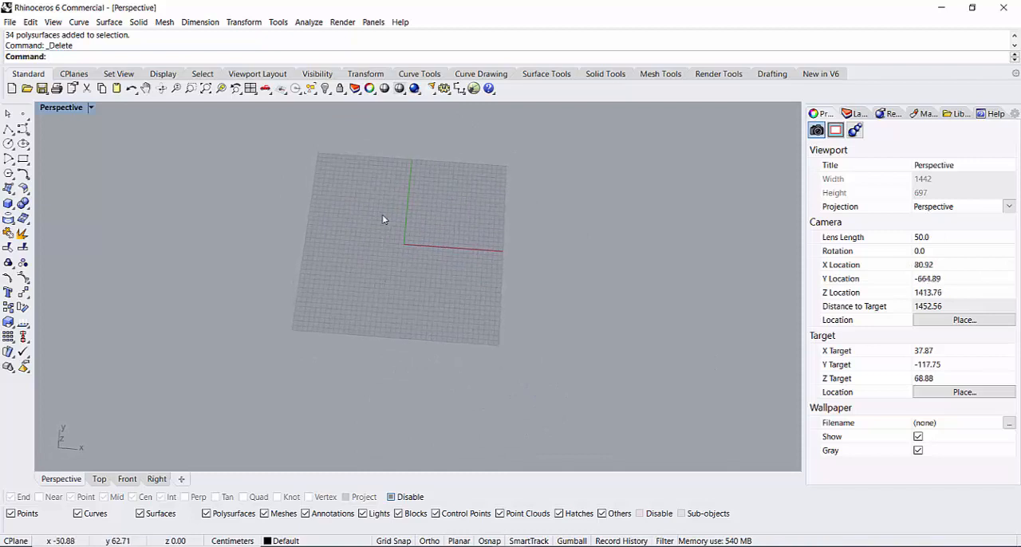
{"action": "scroll", "coordinate": [383, 220], "scroll_direction": "up", "scroll_amount": 5}
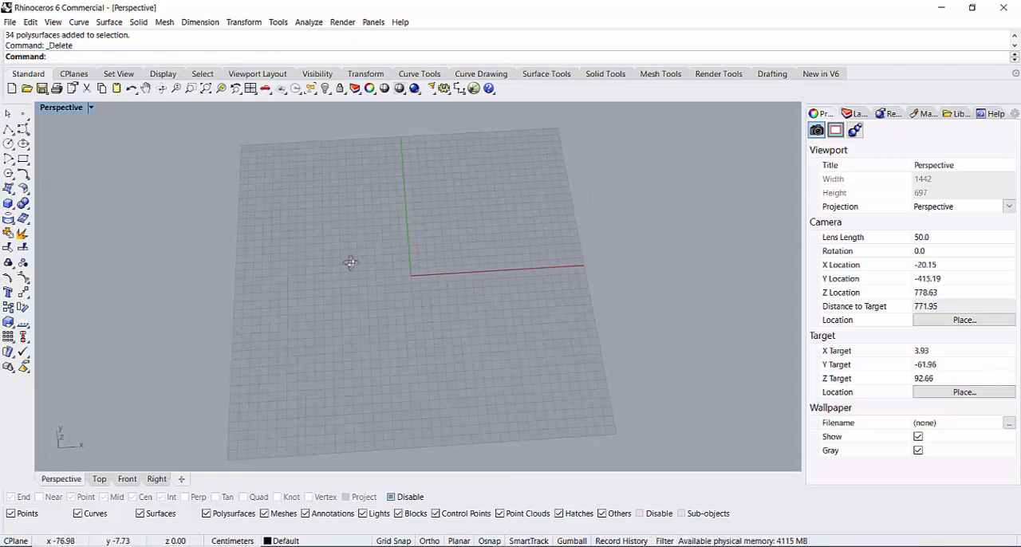
{"action": "right_click_drag", "start_coordinate": [351, 263], "coordinate": [360, 264]}
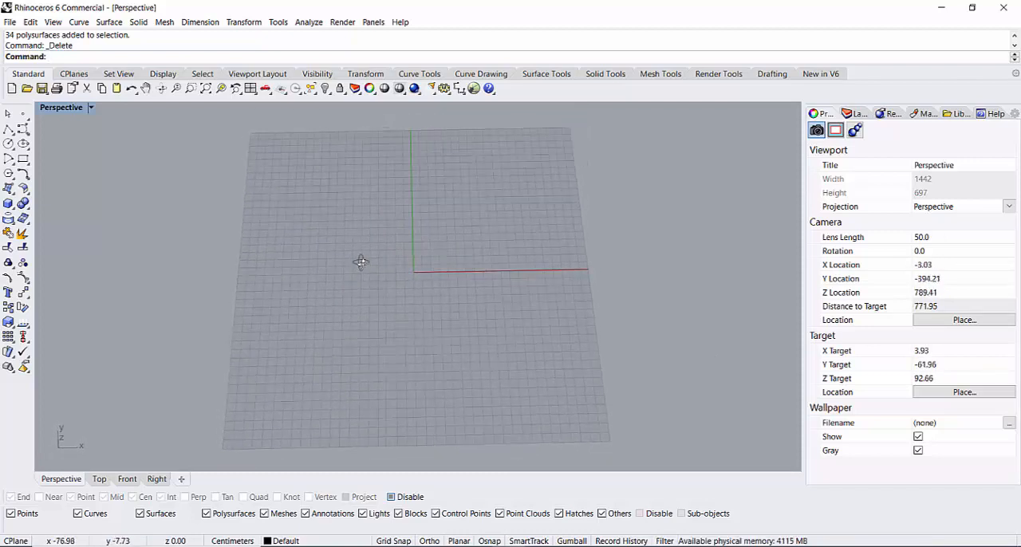
{"action": "left_click", "coordinate": [8, 129]}
{"action": "scroll", "coordinate": [313, 185], "scroll_direction": "up", "scroll_amount": 4}
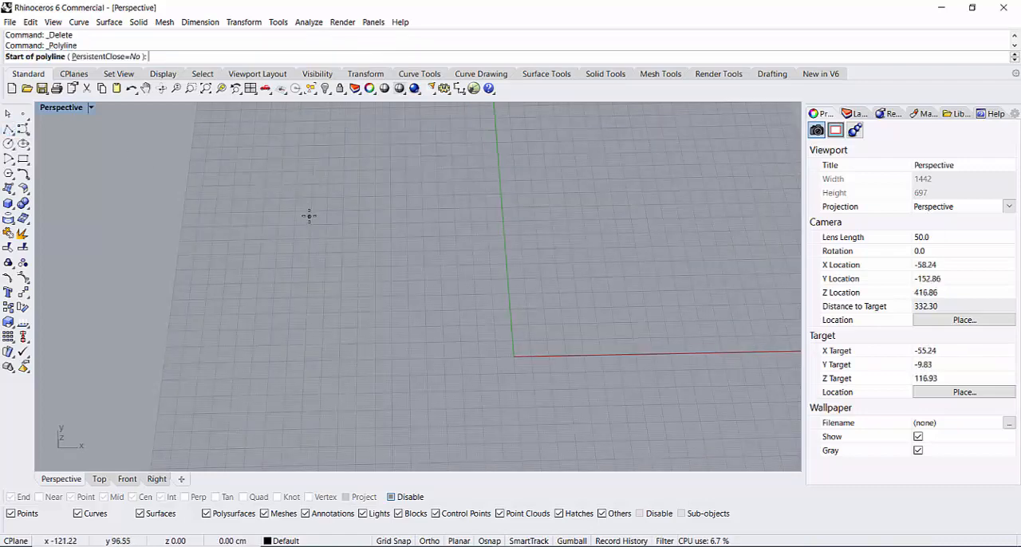
{"action": "scroll", "coordinate": [309, 191], "scroll_direction": "up", "scroll_amount": 2}
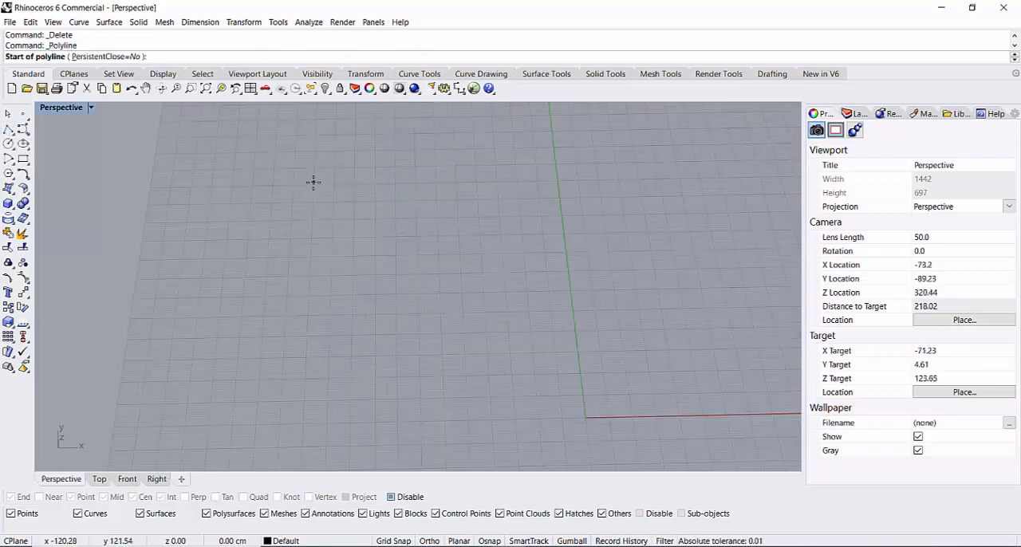
{"action": "left_click", "coordinate": [313, 184]}
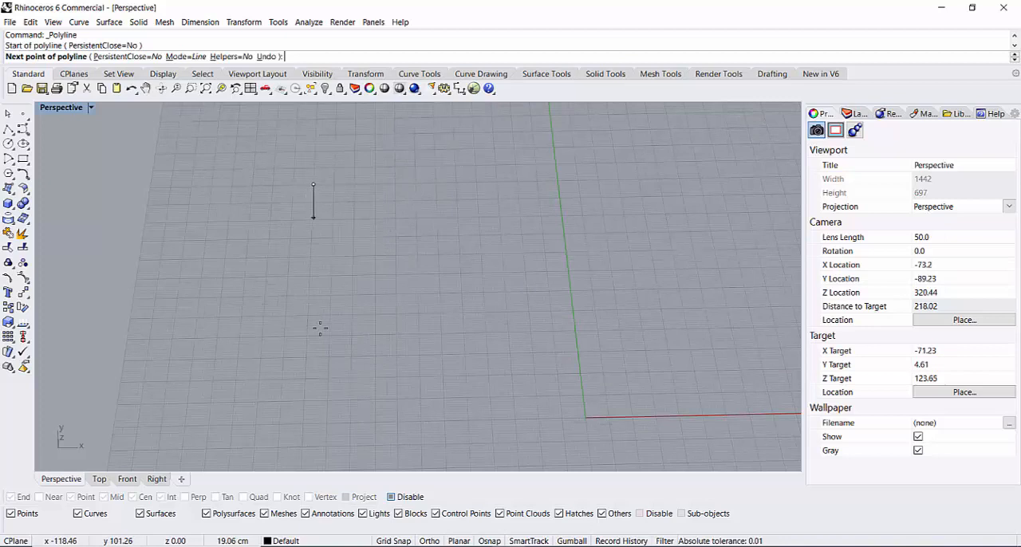
{"action": "left_click", "coordinate": [304, 422]}
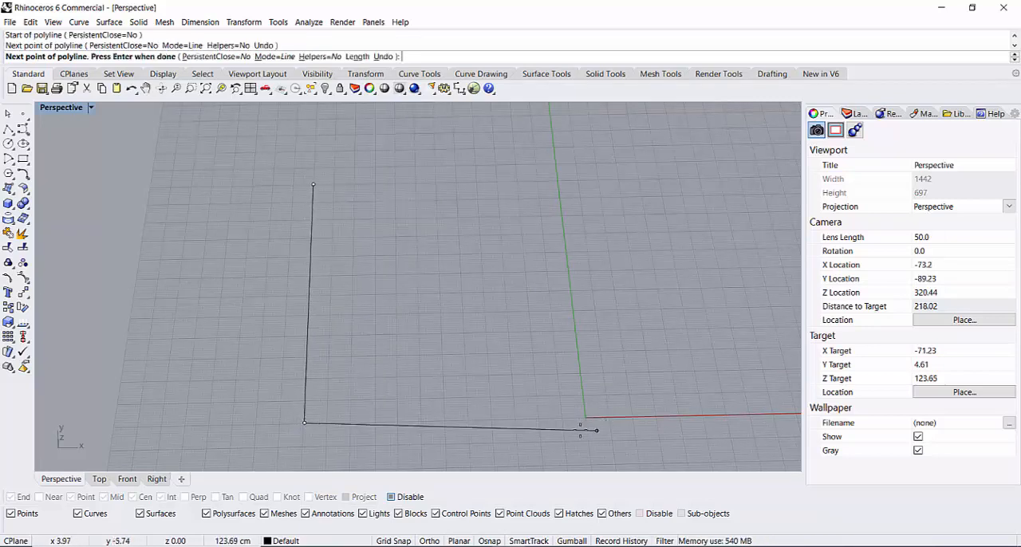
{"action": "key", "text": "Return"}
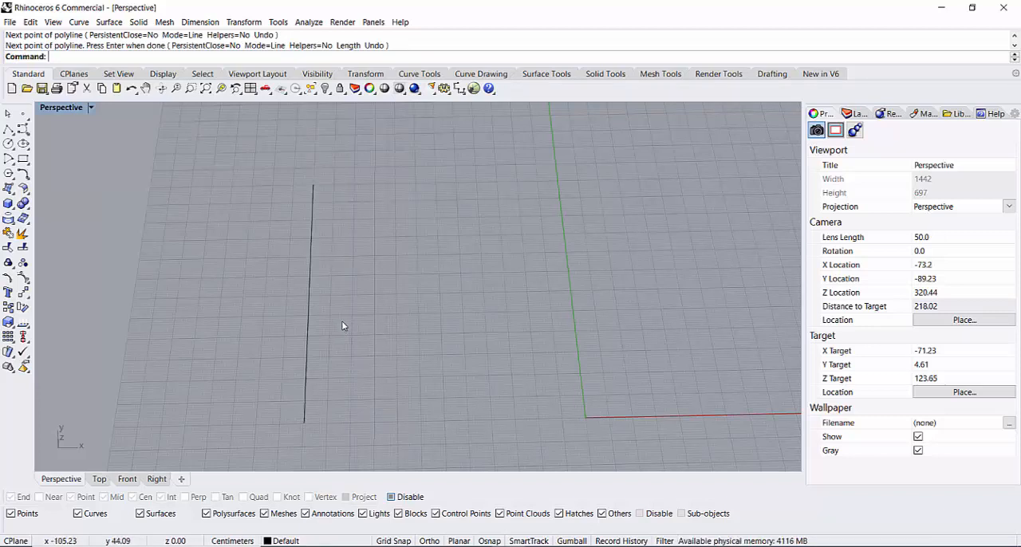
Step: Copy the line from its lower endpoint 100 cm in the positive X direction
{"action": "left_click_drag", "start_coordinate": [266, 339], "coordinate": [268, 341]}
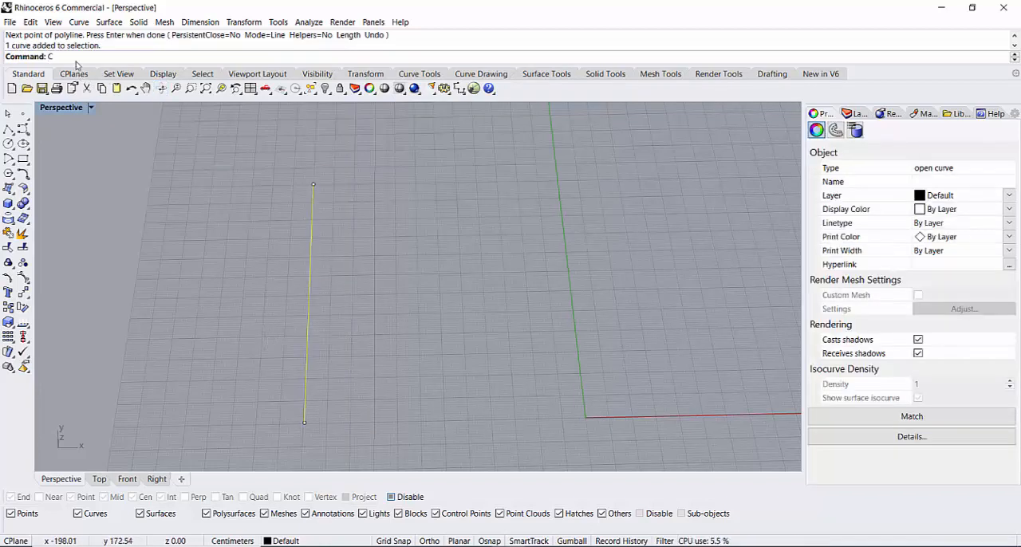
{"action": "type", "text": "opy"}
{"action": "key", "text": "Return"}
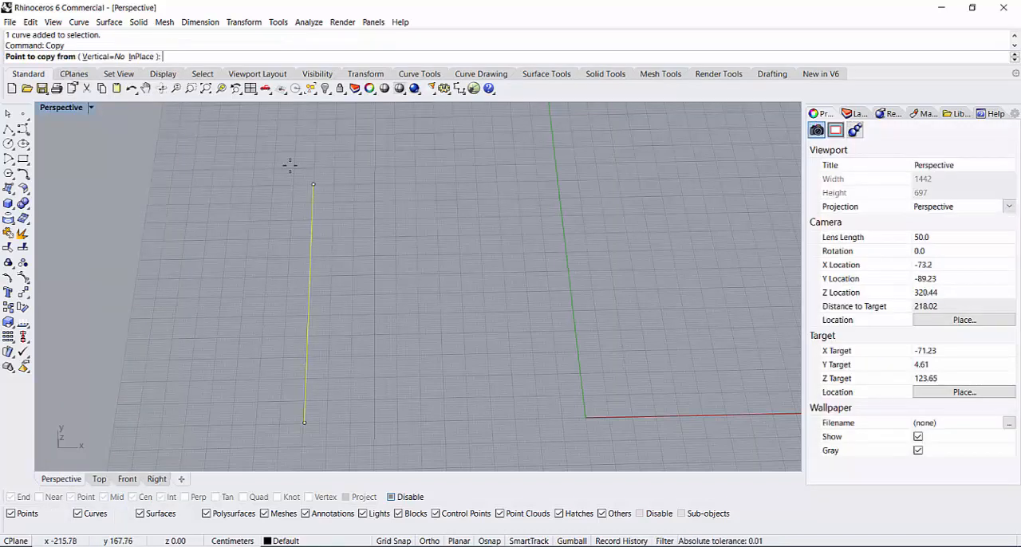
{"action": "left_click", "coordinate": [303, 423]}
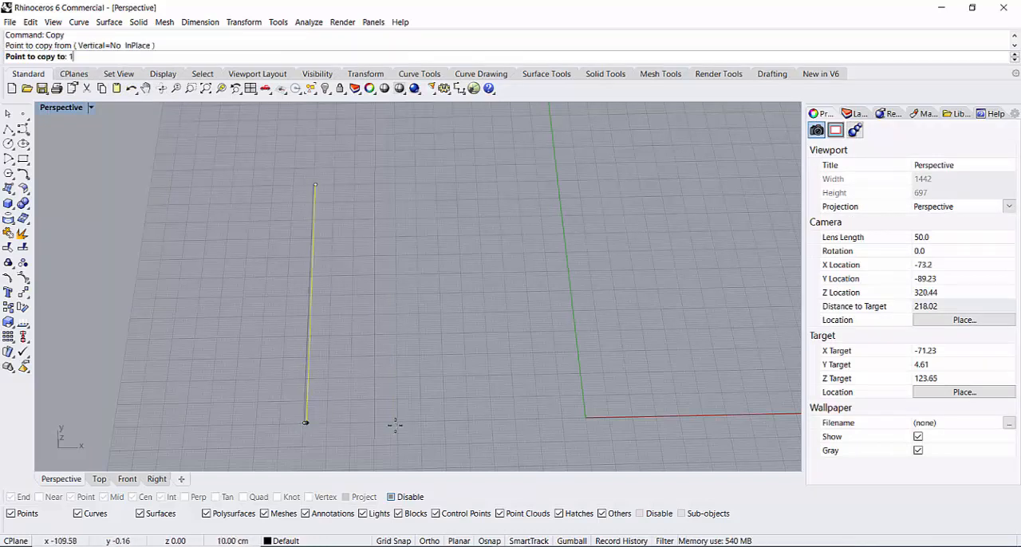
{"action": "type", "text": "100"}
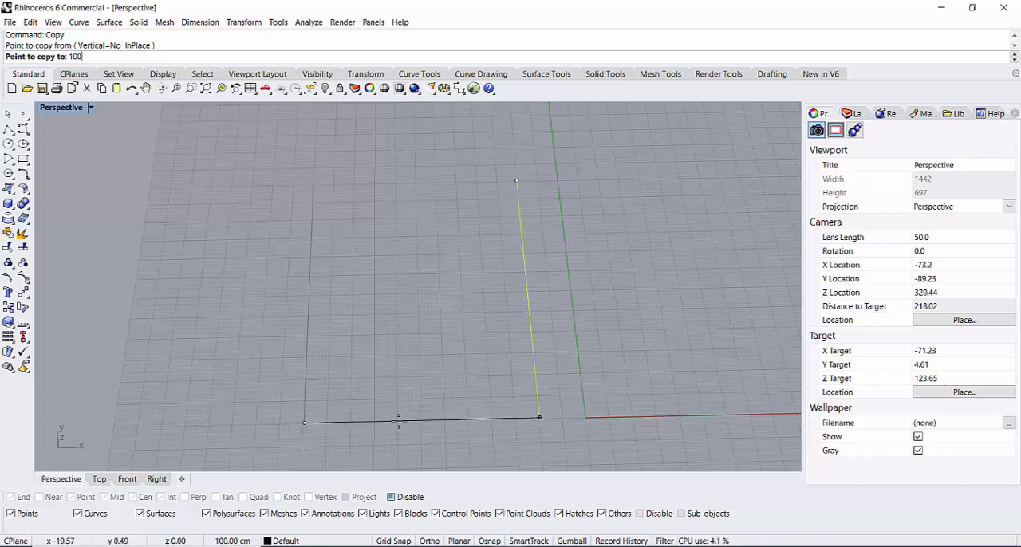
{"action": "left_click", "coordinate": [399, 419]}
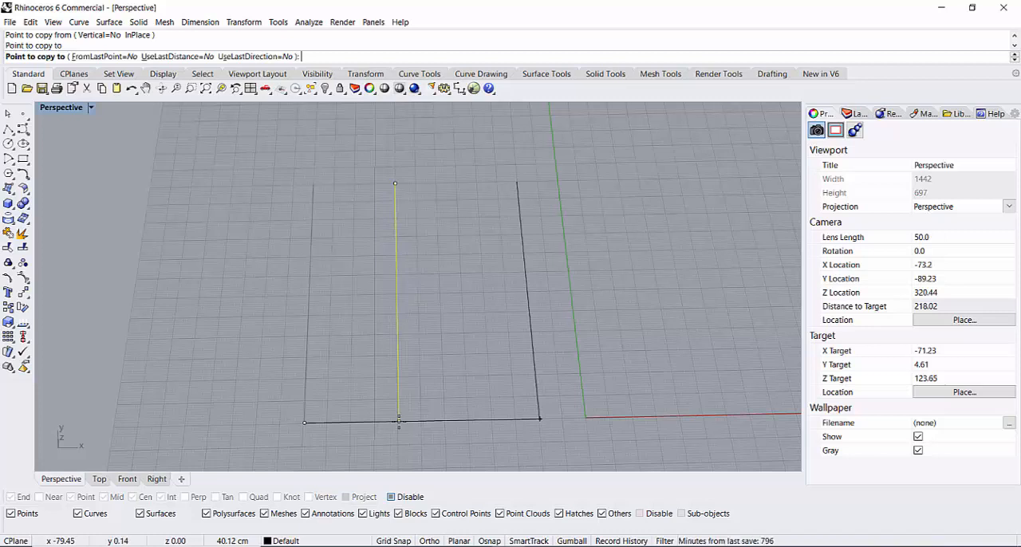
Step: Add two more copies of the line in the positive X direction, 200 cm and 300 cm from the original
{"action": "type", "text": "200"}
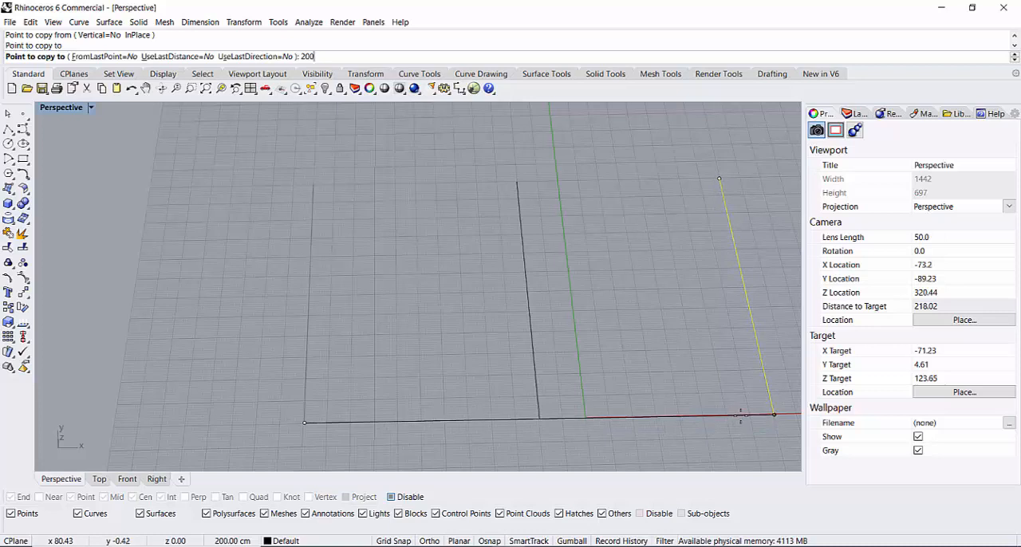
{"action": "key", "text": "Return"}
{"action": "scroll", "coordinate": [740, 413], "scroll_direction": "down", "scroll_amount": 10}
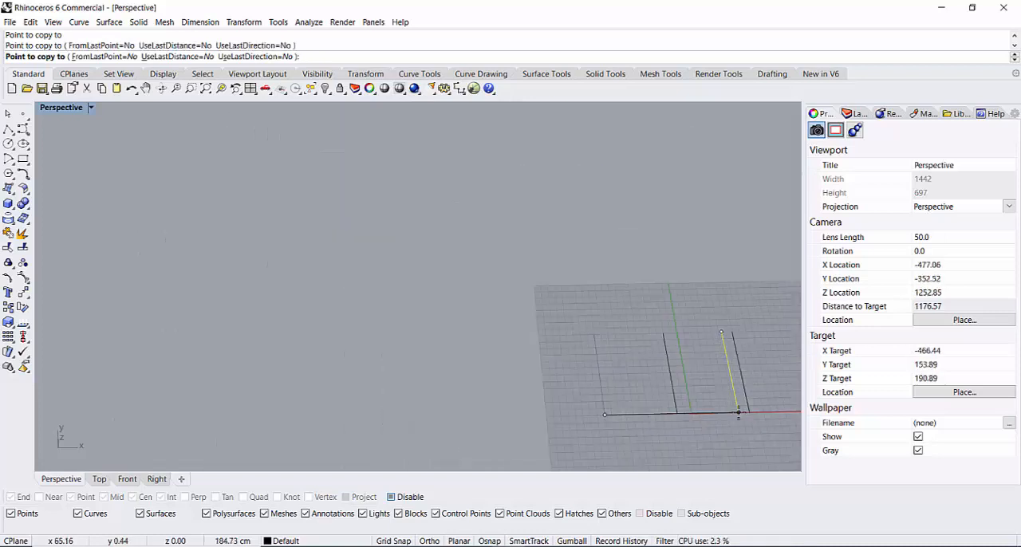
{"action": "right_click_drag", "start_coordinate": [743, 426], "coordinate": [498, 412], "text": "shift"}
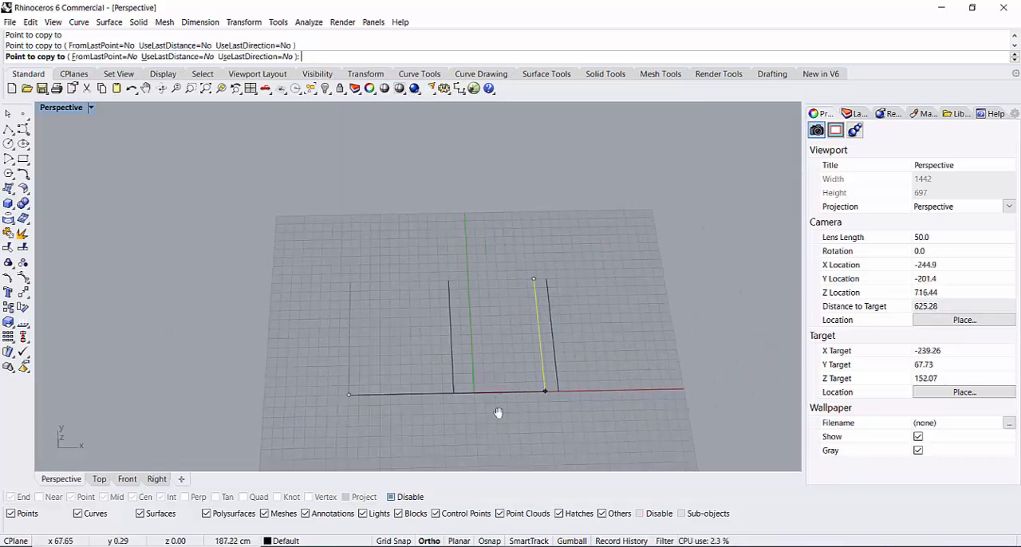
{"action": "scroll", "coordinate": [479, 408], "scroll_direction": "up", "scroll_amount": 3}
{"action": "scroll", "coordinate": [486, 385], "scroll_direction": "up", "scroll_amount": 4}
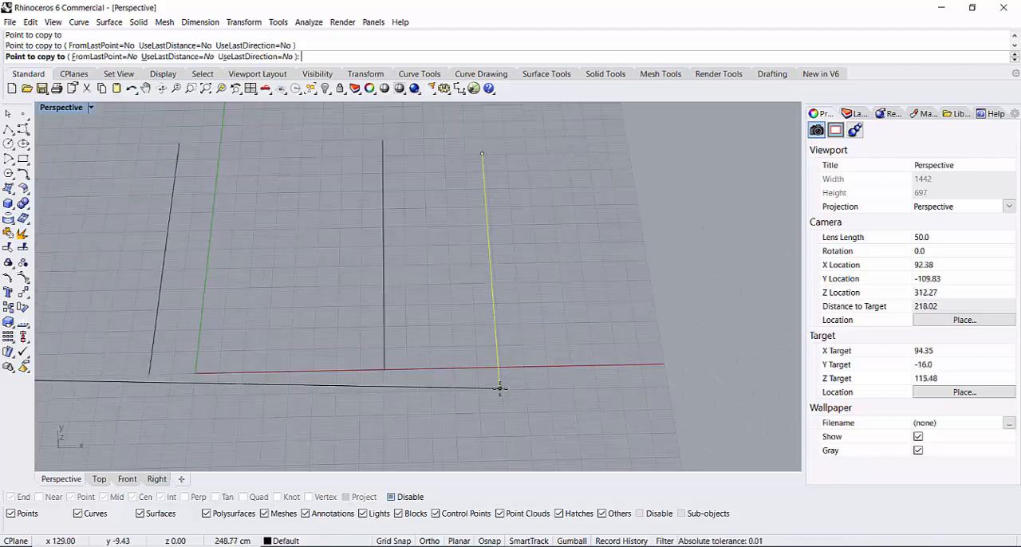
{"action": "type", "text": "300"}
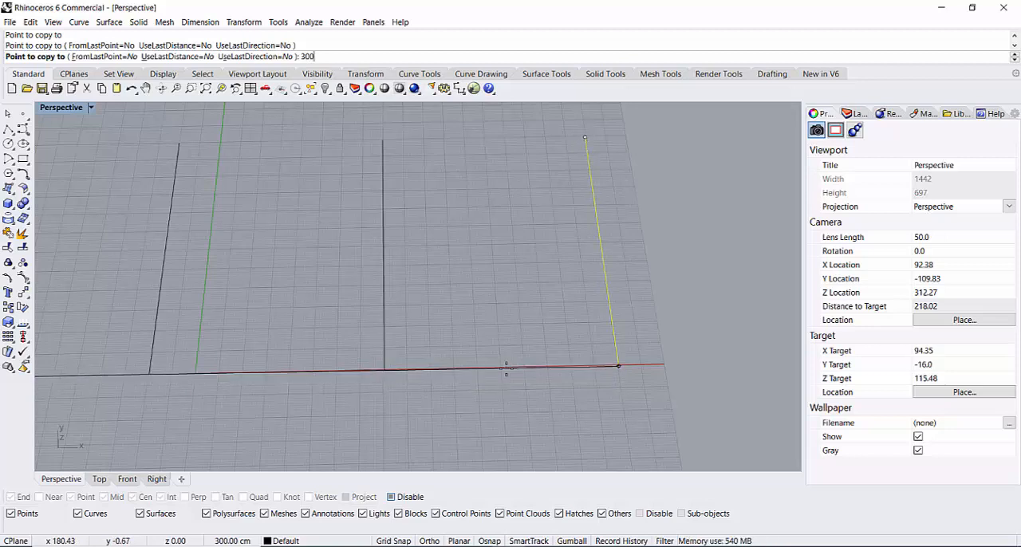
{"action": "key", "text": "Return"}
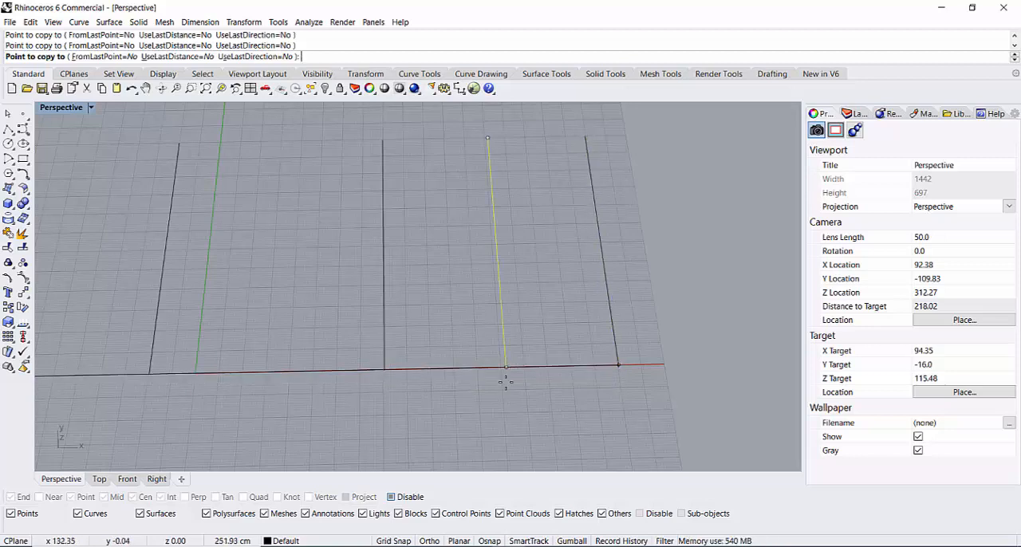
{"action": "key", "text": "Return"}
Step: Rebuild all four parallel lines with a point count of 5 and degree 3, deleting the input curves
{"action": "right_click_drag", "start_coordinate": [401, 401], "coordinate": [270, 433]}
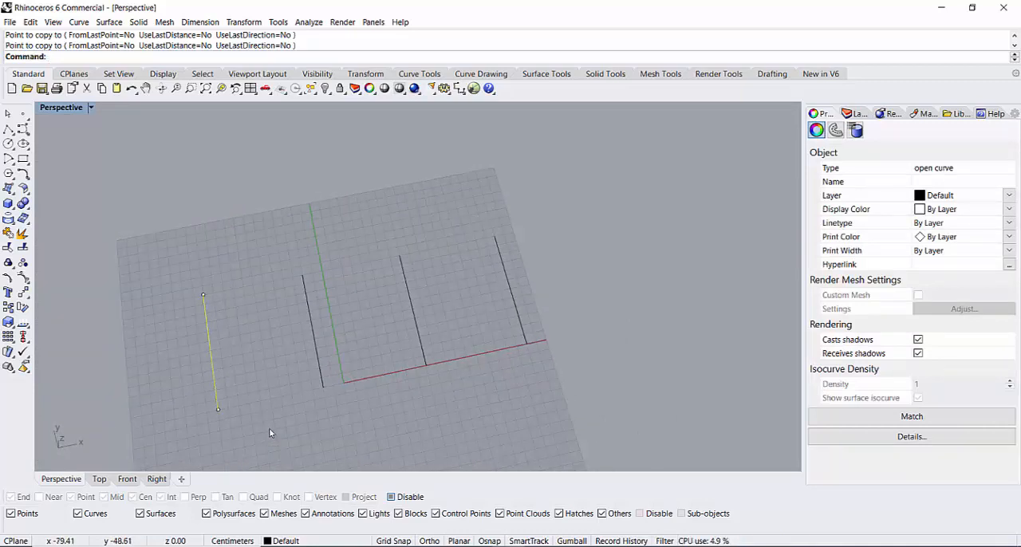
{"action": "scroll", "coordinate": [223, 399], "scroll_direction": "up", "scroll_amount": 5}
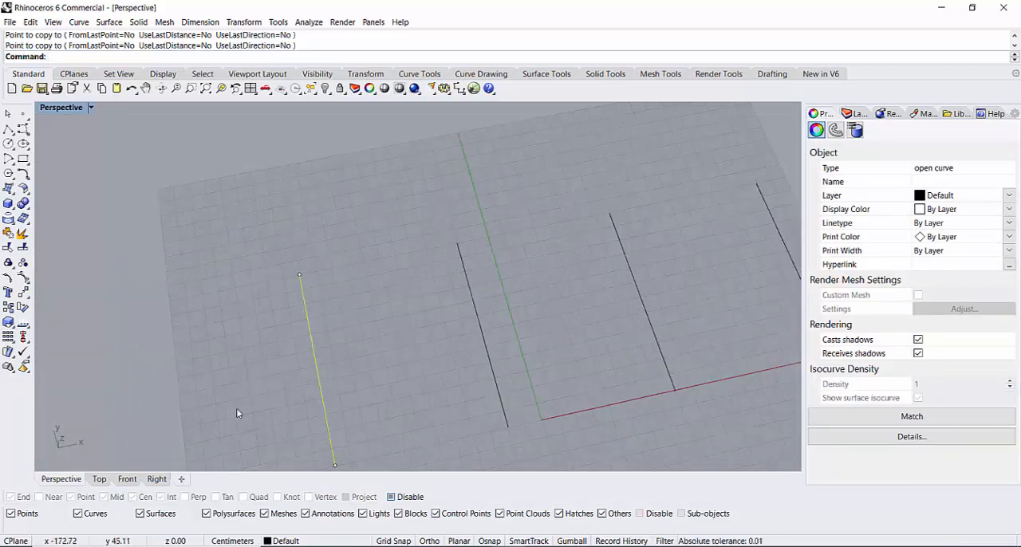
{"action": "scroll", "coordinate": [272, 373], "scroll_direction": "down", "scroll_amount": 2}
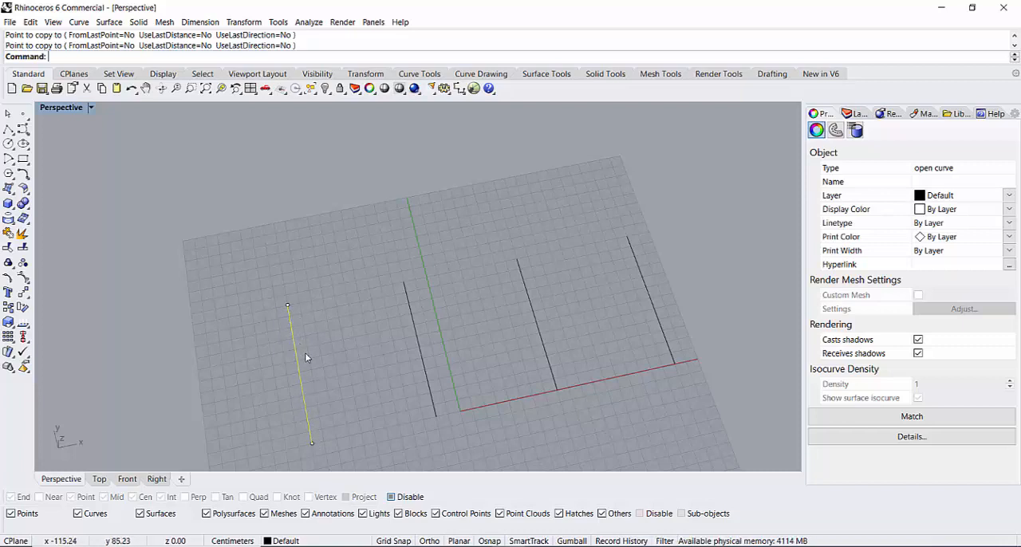
{"action": "scroll", "coordinate": [445, 364], "scroll_direction": "down", "scroll_amount": 2}
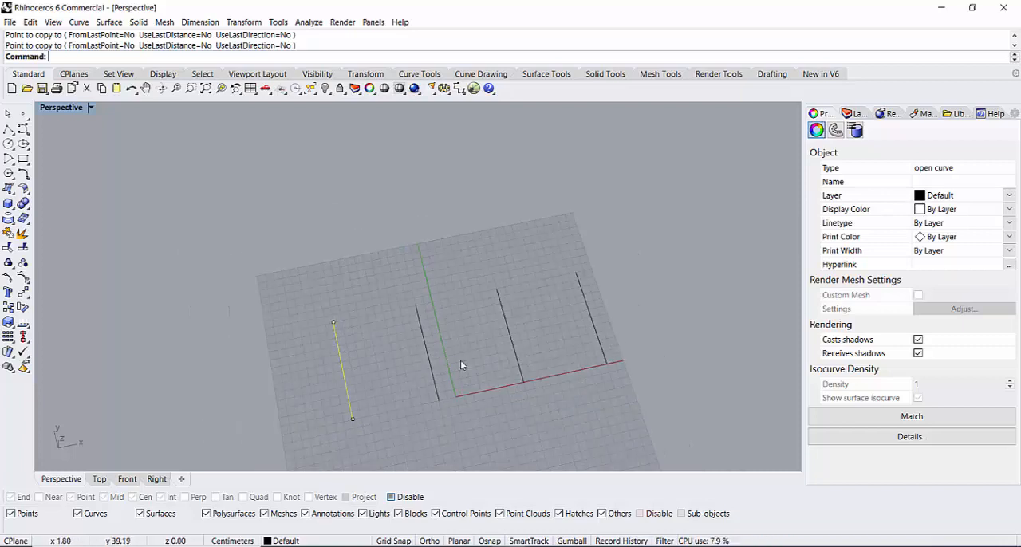
{"action": "left_click_drag", "start_coordinate": [655, 221], "coordinate": [595, 274]}
{"action": "left_click_drag", "start_coordinate": [391, 375], "coordinate": [301, 440]}
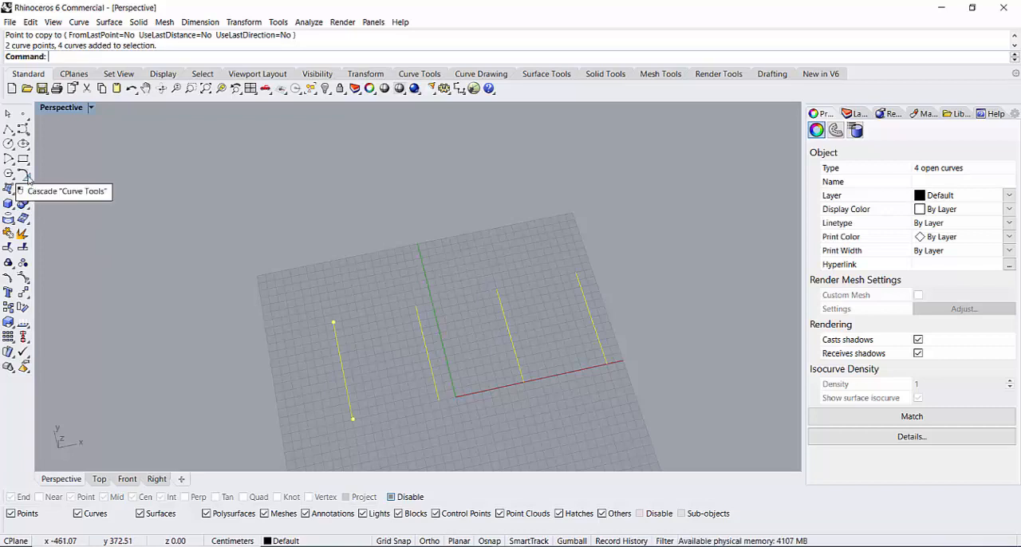
{"action": "left_click", "coordinate": [419, 74]}
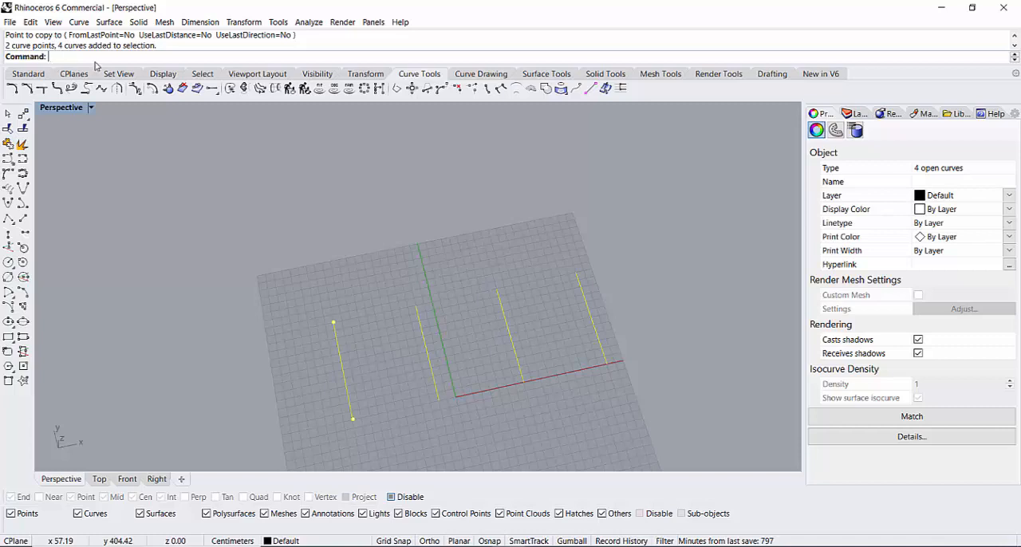
{"action": "left_click", "coordinate": [28, 74]}
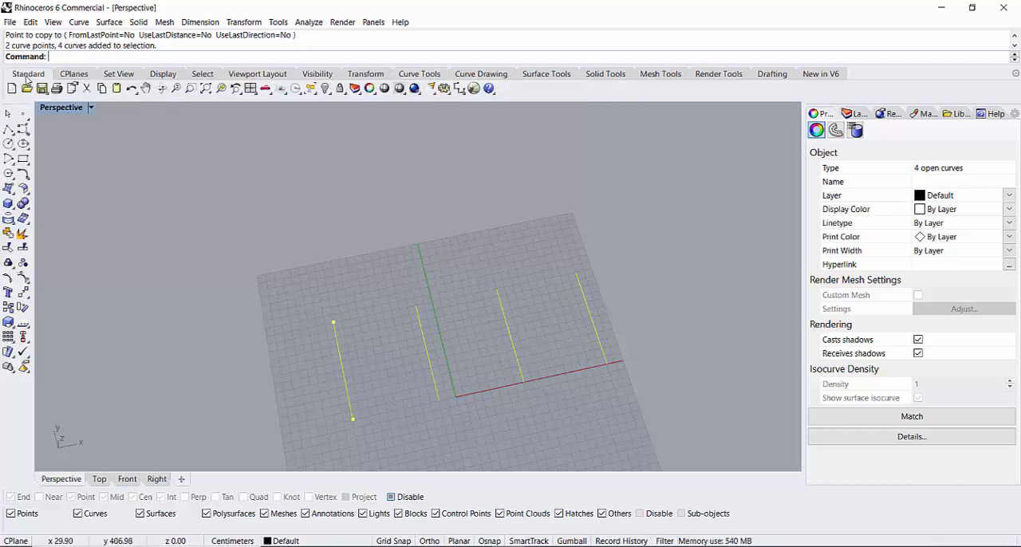
{"action": "left_click", "coordinate": [27, 179]}
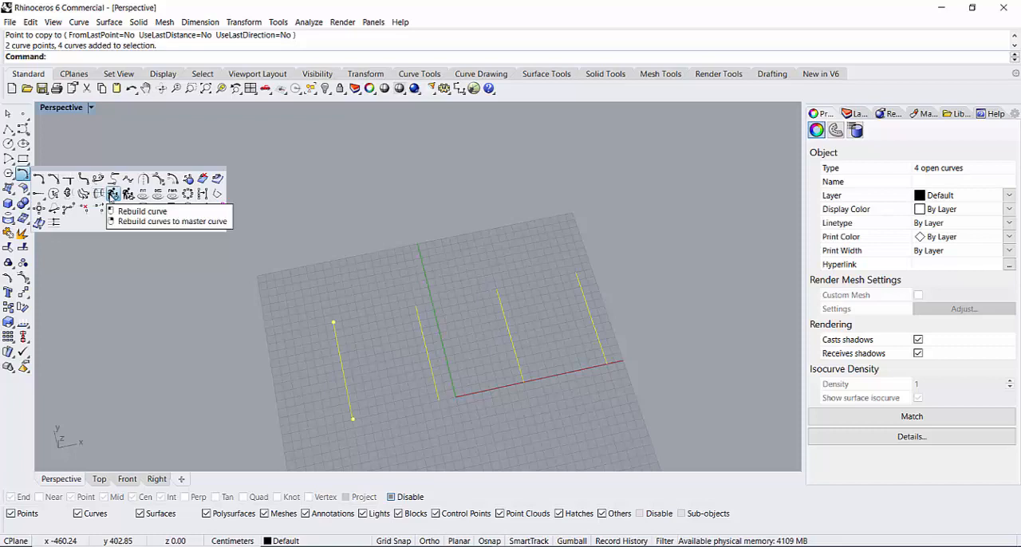
{"action": "left_click", "coordinate": [112, 194]}
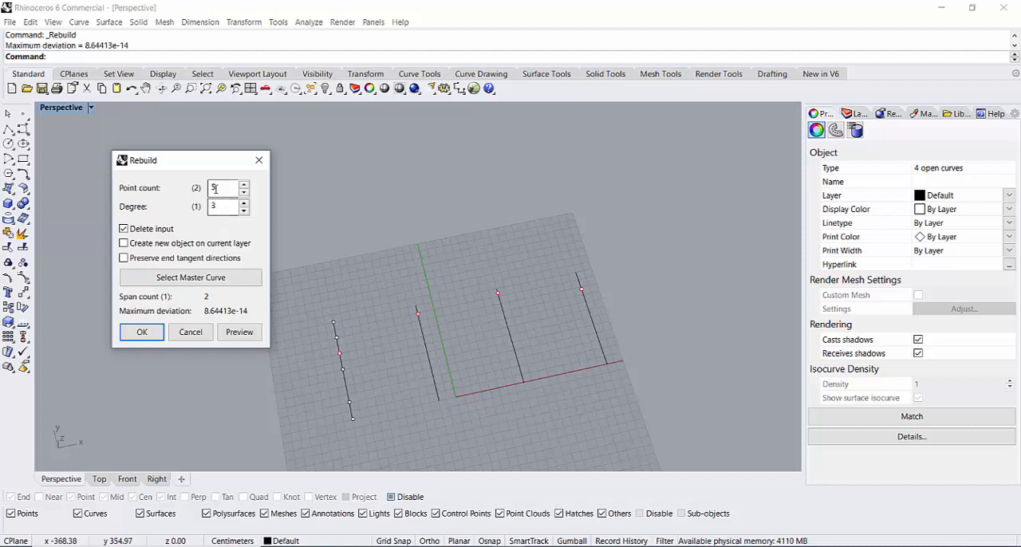
{"action": "left_click", "coordinate": [142, 333]}
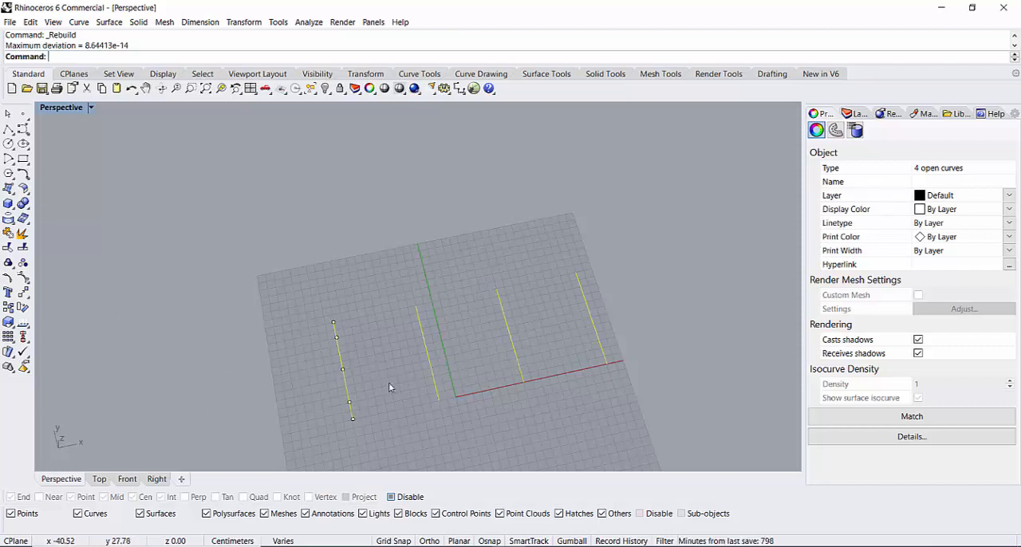
Step: Show all four curves' control points and raise the second curve's middle point and the point beside its X-axis end straight up together
{"action": "left_click", "coordinate": [24, 276]}
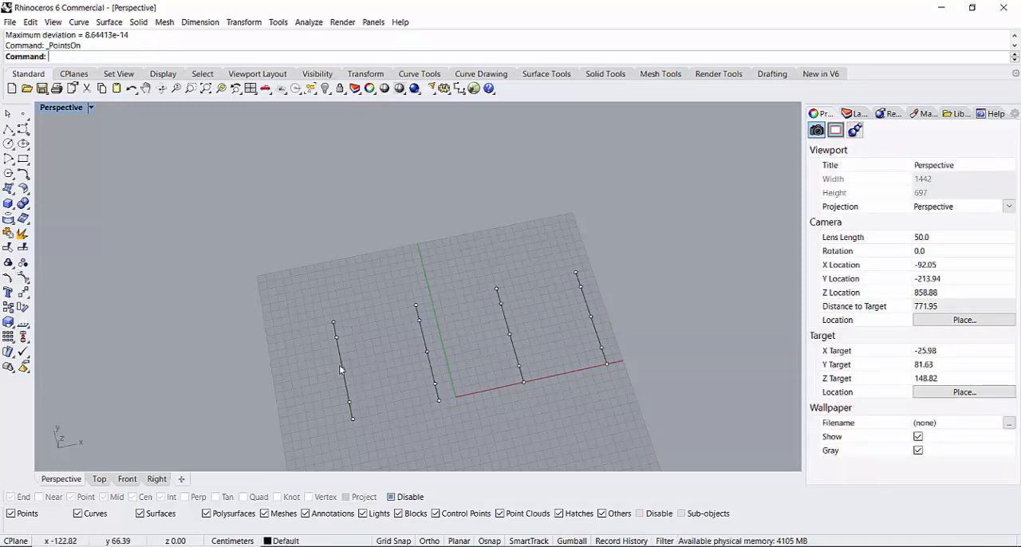
{"action": "right_click_drag", "start_coordinate": [339, 370], "coordinate": [448, 397]}
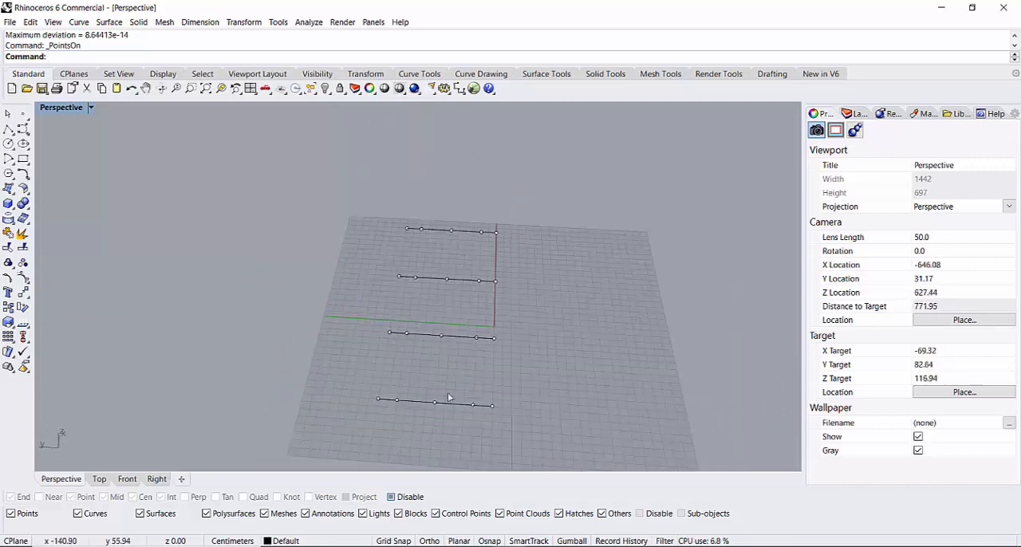
{"action": "scroll", "coordinate": [471, 330], "scroll_direction": "up", "scroll_amount": 4}
{"action": "right_click_drag", "start_coordinate": [616, 329], "coordinate": [454, 375]}
{"action": "scroll", "coordinate": [478, 407], "scroll_direction": "down", "scroll_amount": 8}
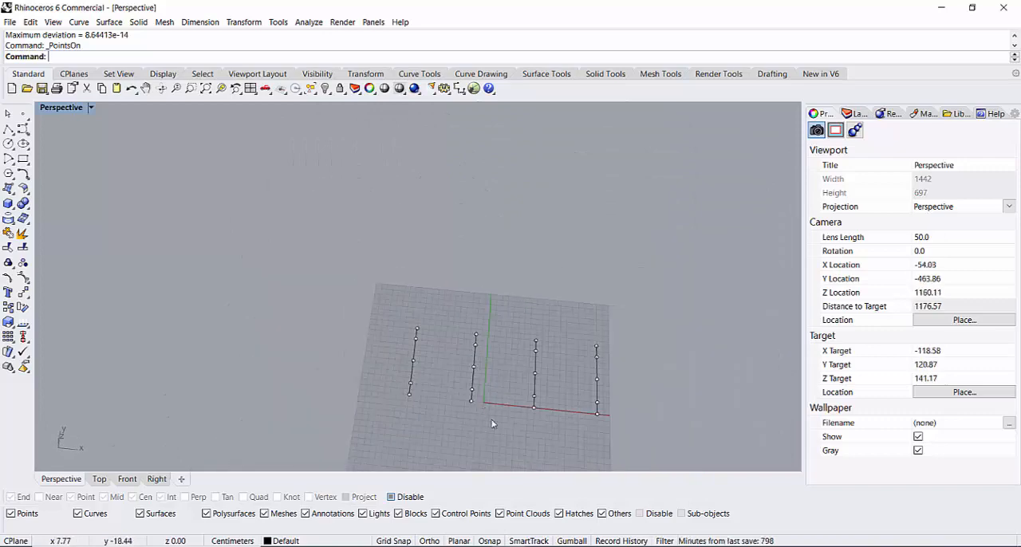
{"action": "scroll", "coordinate": [502, 431], "scroll_direction": "up", "scroll_amount": 4}
{"action": "scroll", "coordinate": [515, 436], "scroll_direction": "down", "scroll_amount": 6}
{"action": "right_click_drag", "start_coordinate": [481, 431], "coordinate": [654, 348]}
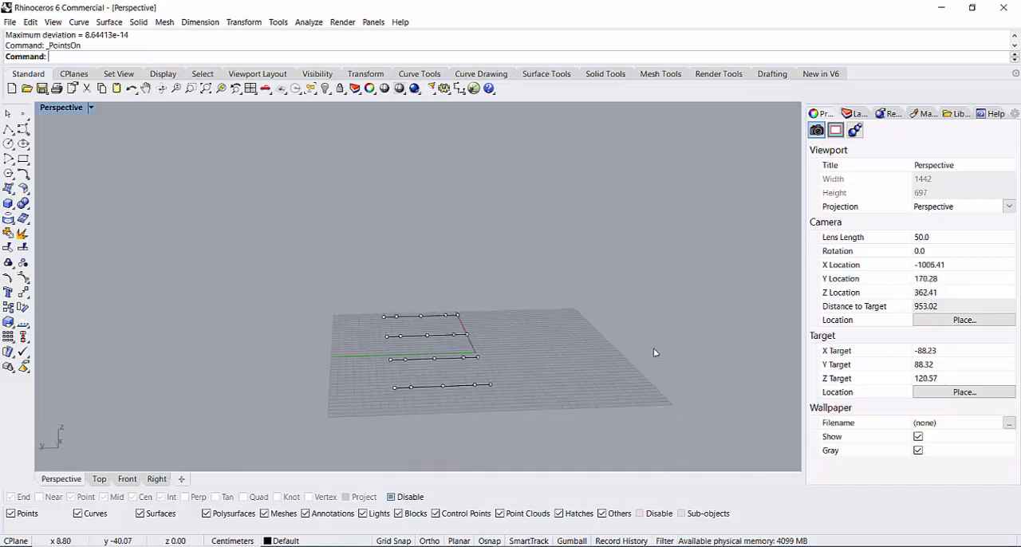
{"action": "scroll", "coordinate": [463, 360], "scroll_direction": "up", "scroll_amount": 5}
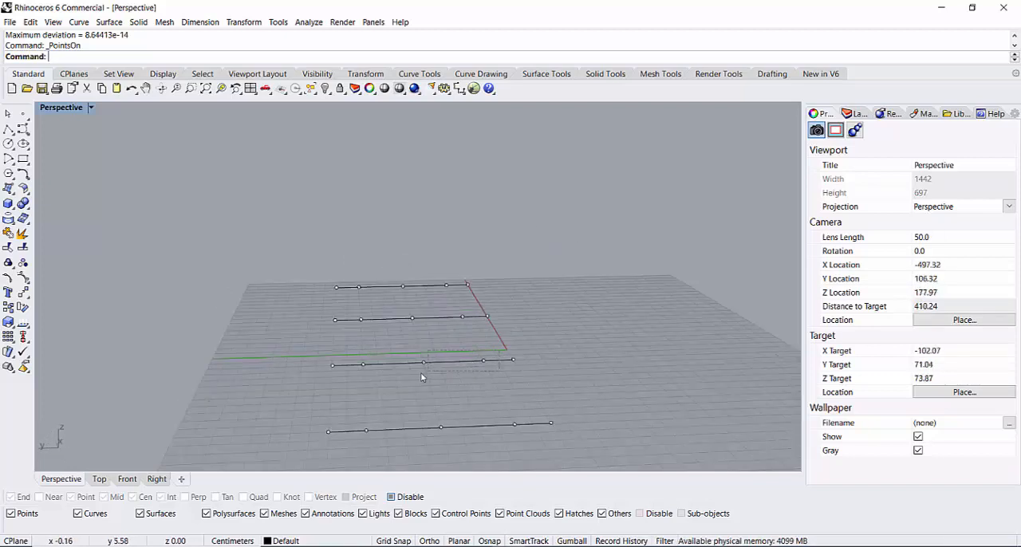
{"action": "left_click_drag", "start_coordinate": [411, 375], "coordinate": [410, 375]}
{"action": "scroll", "coordinate": [435, 367], "scroll_direction": "up", "scroll_amount": 2}
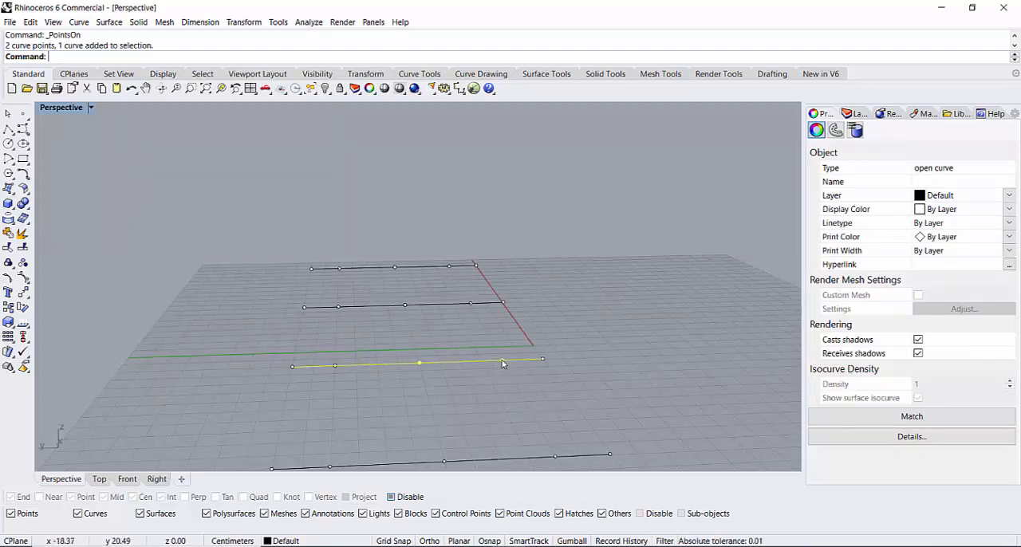
{"action": "left_click_drag", "start_coordinate": [503, 363], "coordinate": [502, 285]}
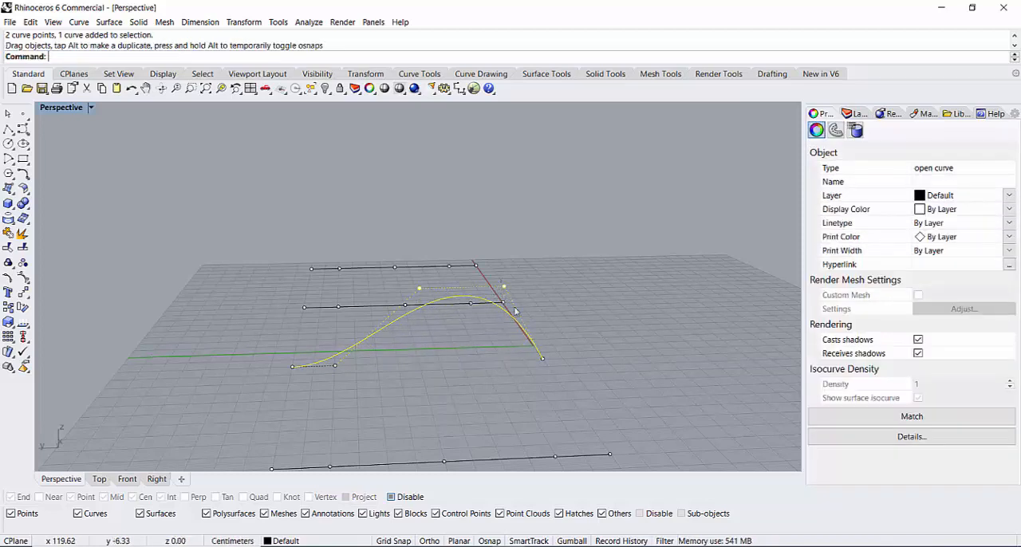
Step: Raise the third curve's middle control point and the point beside its far positive-Y end vertically together
{"action": "right_click_drag", "start_coordinate": [330, 369], "coordinate": [409, 322]}
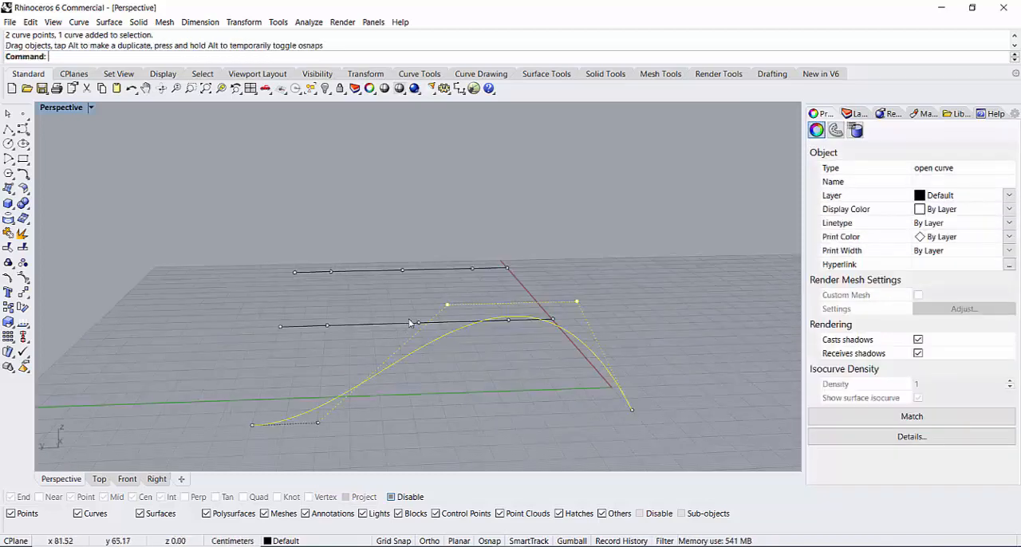
{"action": "left_click", "coordinate": [401, 335]}
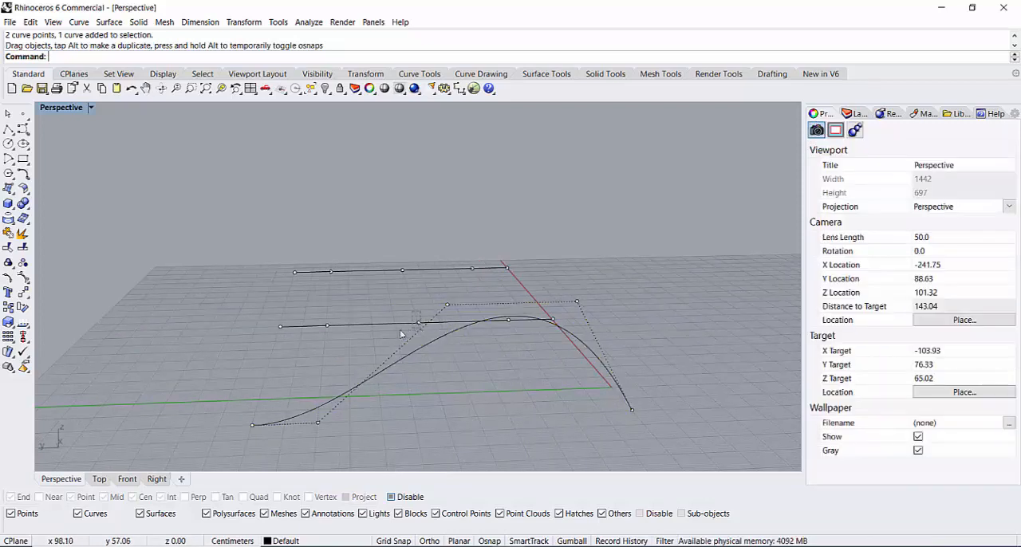
{"action": "left_click", "coordinate": [321, 329]}
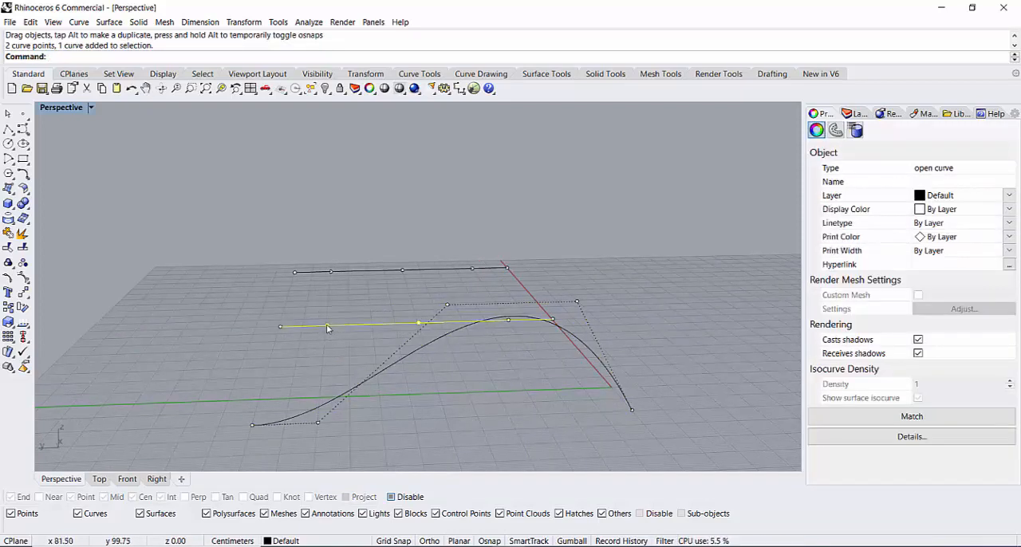
{"action": "left_click_drag", "start_coordinate": [326, 323], "coordinate": [326, 247]}
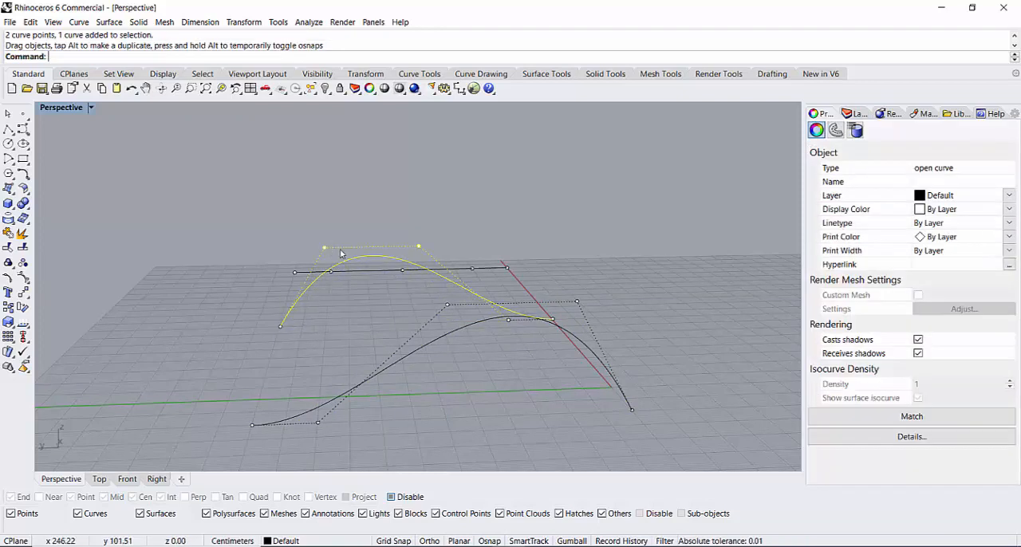
Step: Shift the third curve's middle control point slightly toward positive Y and the second curve's middle point slightly toward negative Y
{"action": "left_click", "coordinate": [419, 248]}
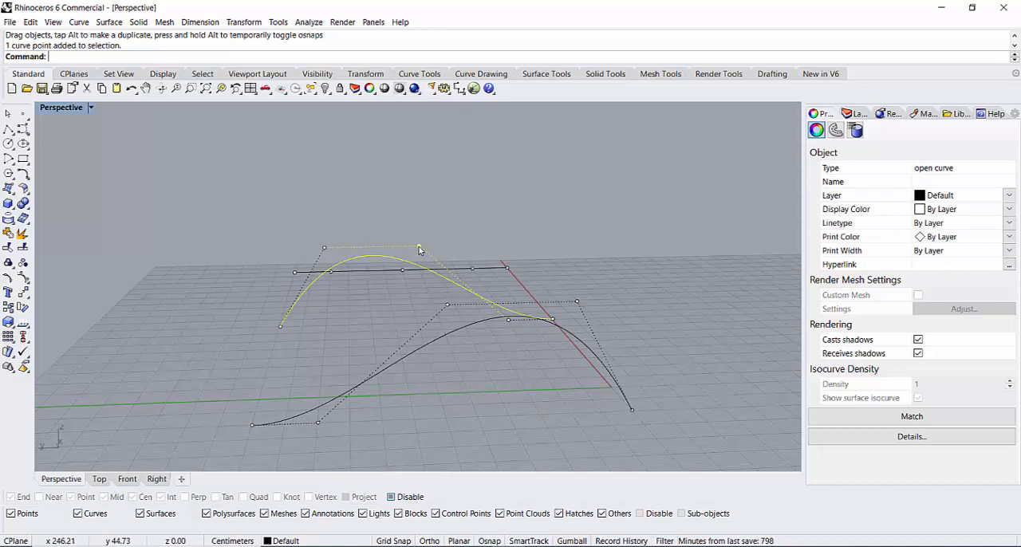
{"action": "left_click_drag", "start_coordinate": [419, 248], "coordinate": [395, 246]}
{"action": "left_click", "coordinate": [446, 307]}
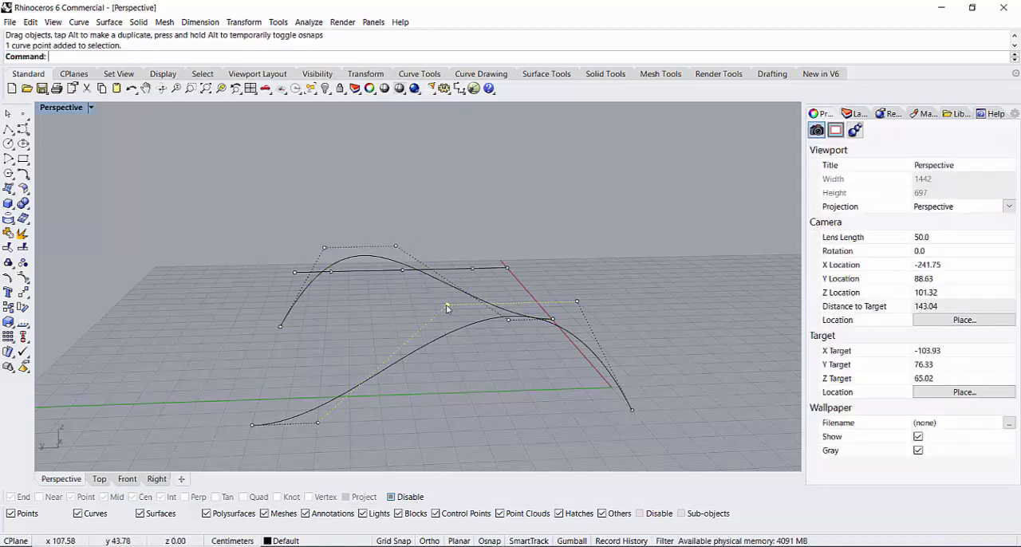
{"action": "left_click_drag", "start_coordinate": [449, 308], "coordinate": [480, 303]}
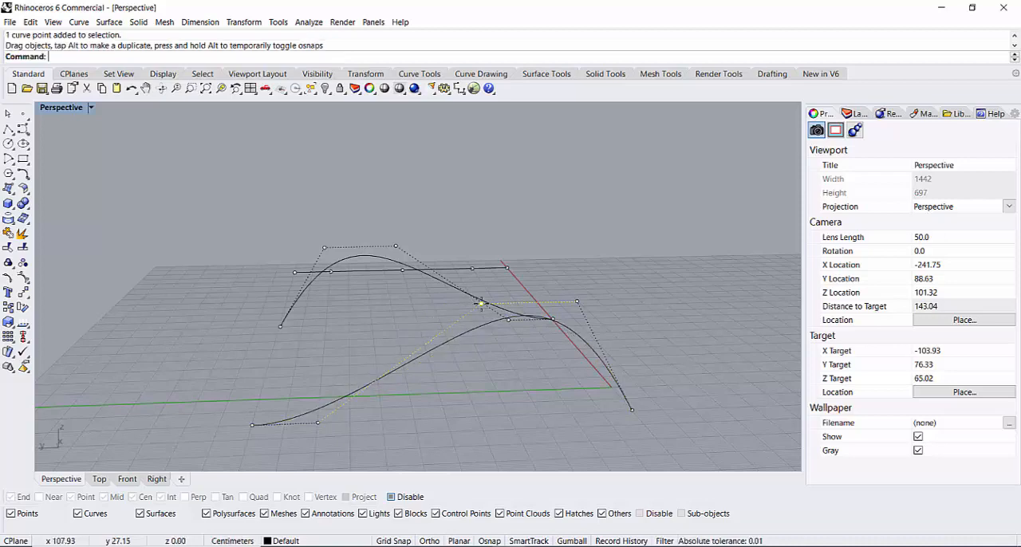
Step: Draw a single-segment polyline roughly parallel to the X axis in the empty area on its negative Y side
{"action": "scroll", "coordinate": [672, 364], "scroll_direction": "down", "scroll_amount": 10}
{"action": "scroll", "coordinate": [675, 365], "scroll_direction": "up", "scroll_amount": 6}
{"action": "right_click_drag", "start_coordinate": [674, 366], "coordinate": [308, 235]}
{"action": "scroll", "coordinate": [583, 424], "scroll_direction": "down", "scroll_amount": 8}
{"action": "scroll", "coordinate": [581, 425], "scroll_direction": "up", "scroll_amount": 2}
{"action": "scroll", "coordinate": [431, 295], "scroll_direction": "up", "scroll_amount": 6}
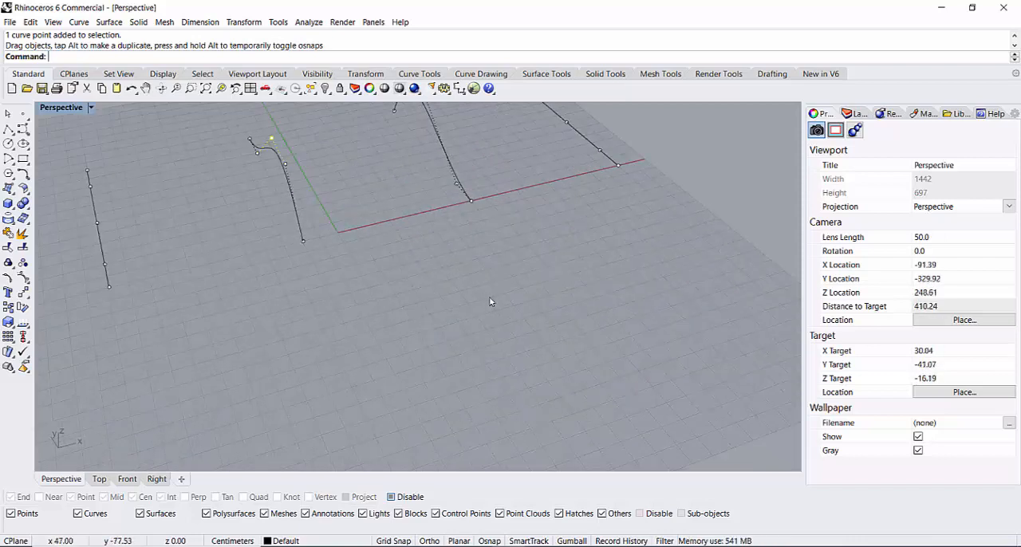
{"action": "scroll", "coordinate": [491, 310], "scroll_direction": "down", "scroll_amount": 6}
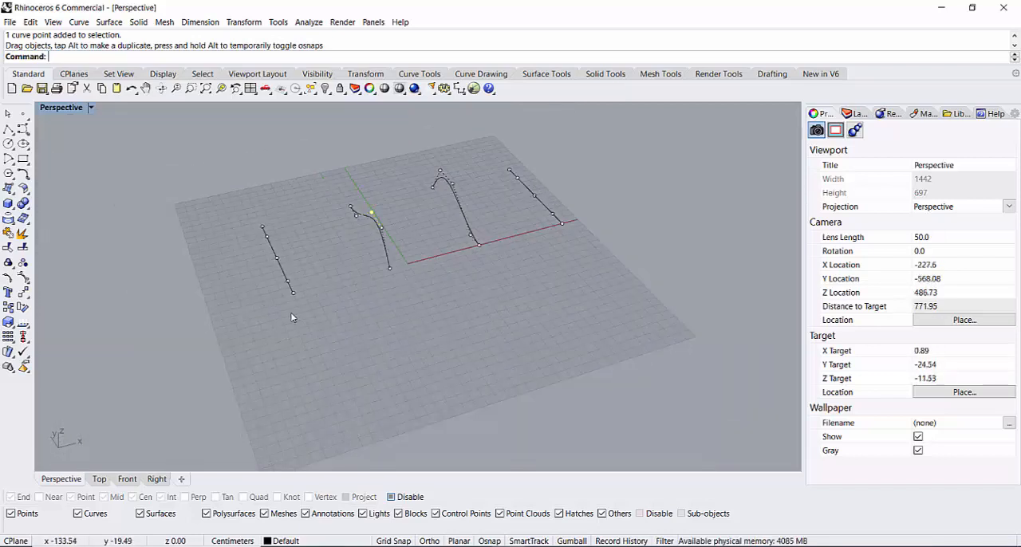
{"action": "left_click", "coordinate": [8, 129]}
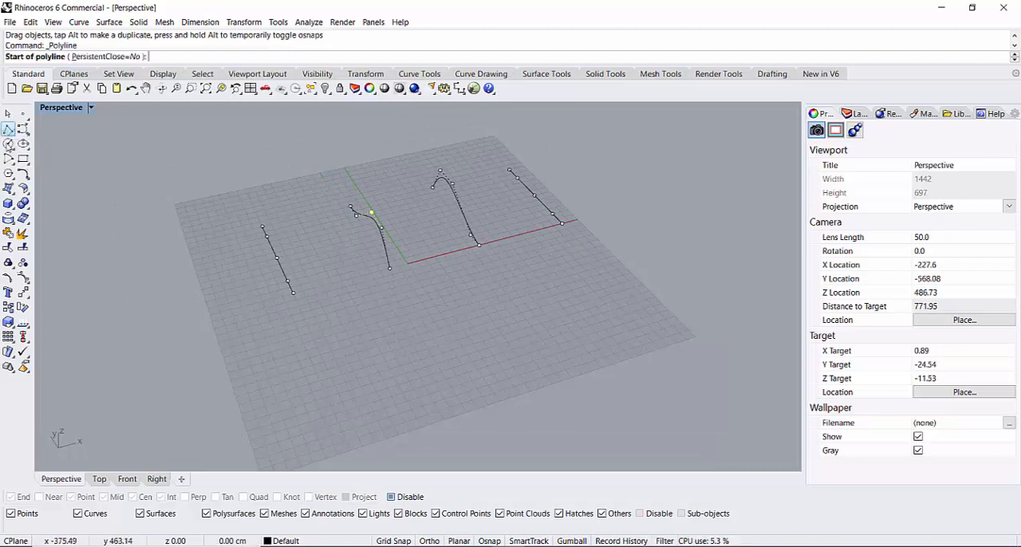
{"action": "left_click", "coordinate": [508, 303]}
{"action": "left_click", "coordinate": [434, 328]}
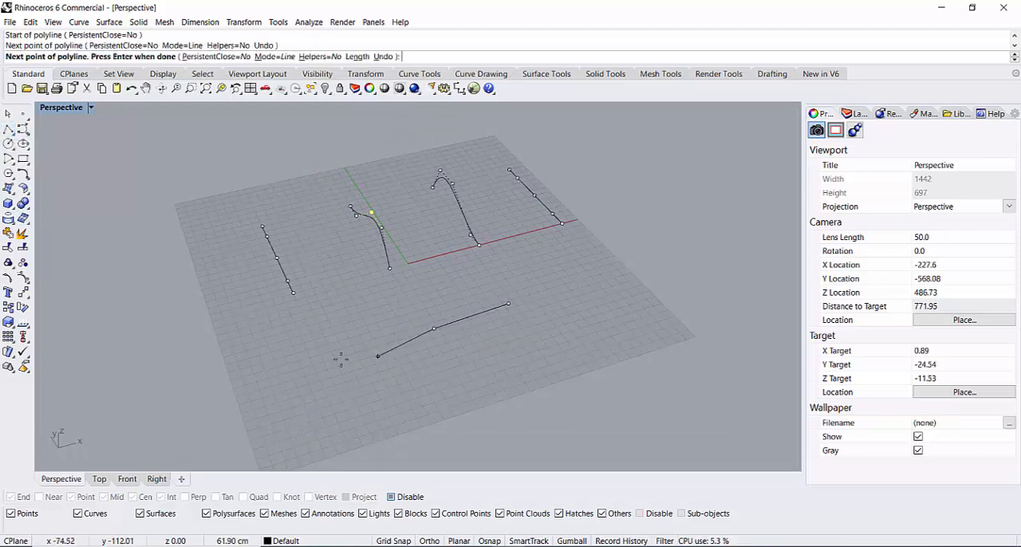
{"action": "right_click_drag", "start_coordinate": [406, 373], "coordinate": [395, 371]}
{"action": "right_click", "coordinate": [405, 375]}
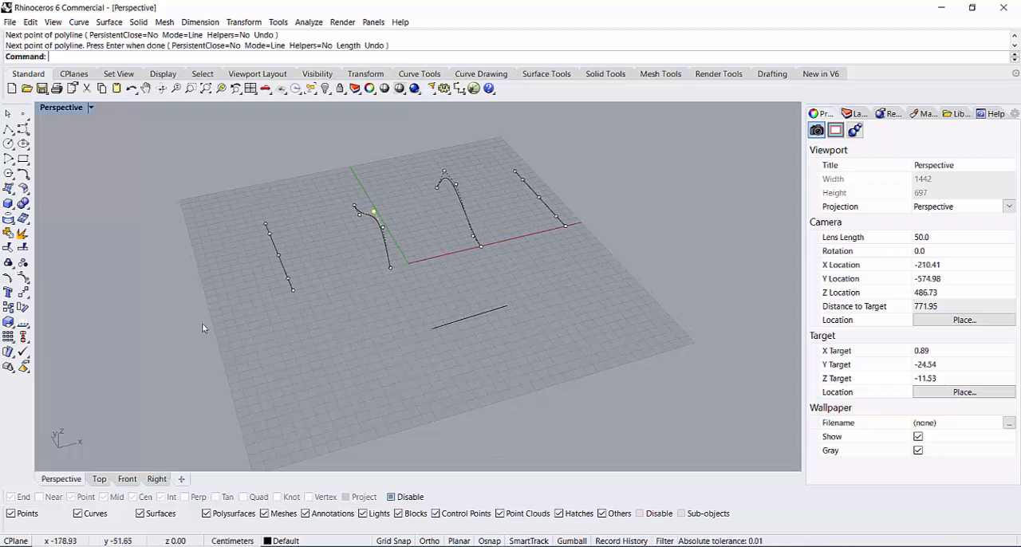
Step: Draw two more single-segment polylines roughly parallel to the first short line, each farther toward negative Y
{"action": "left_click", "coordinate": [8, 130]}
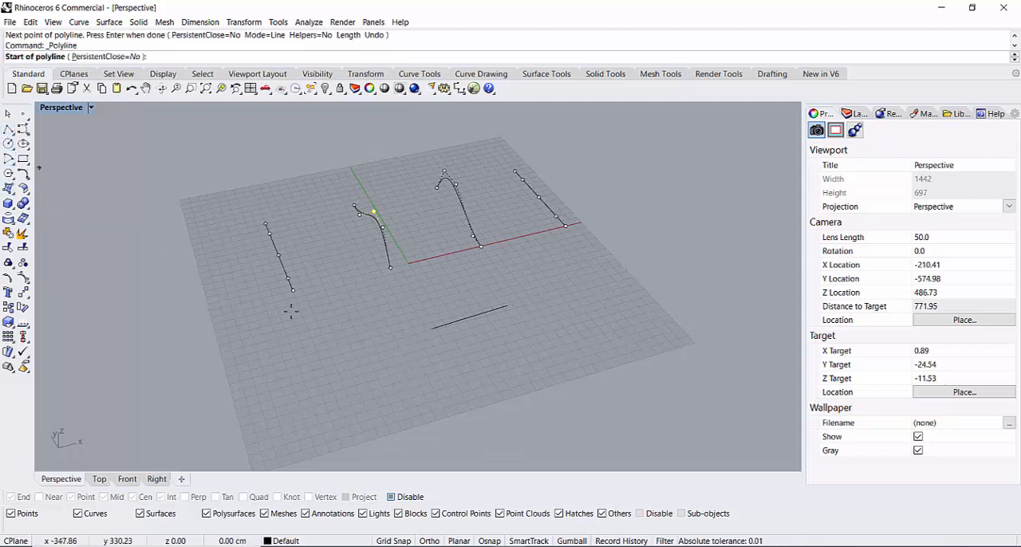
{"action": "left_click", "coordinate": [519, 329]}
{"action": "left_click", "coordinate": [442, 359]}
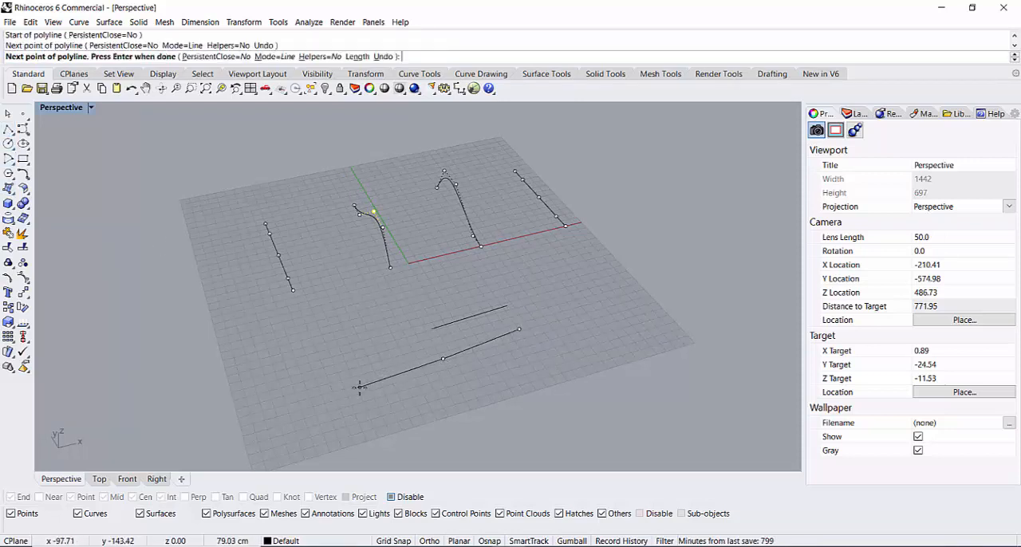
{"action": "right_click", "coordinate": [359, 387]}
{"action": "right_click", "coordinate": [544, 355]}
{"action": "left_click", "coordinate": [532, 348]}
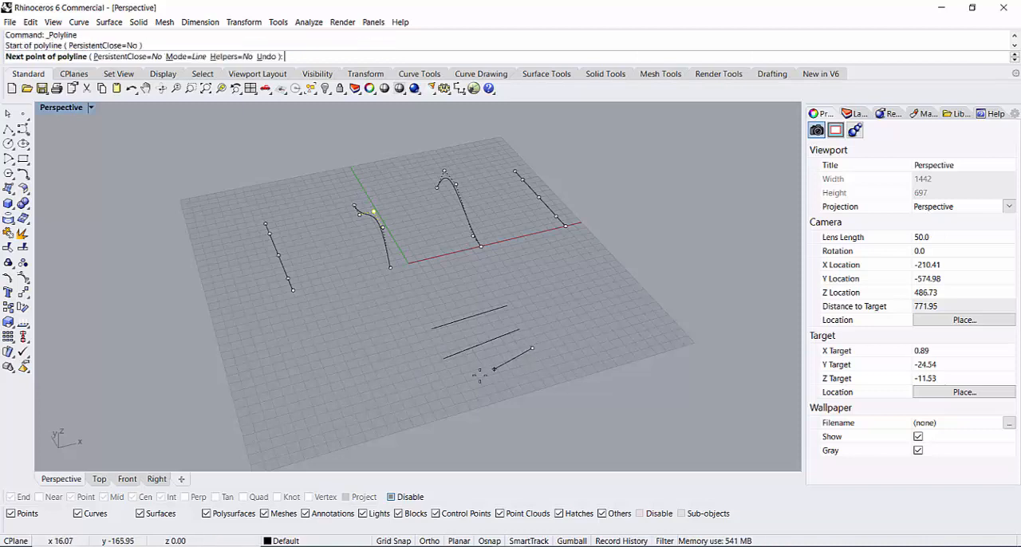
{"action": "left_click", "coordinate": [471, 373]}
{"action": "right_click", "coordinate": [409, 400]}
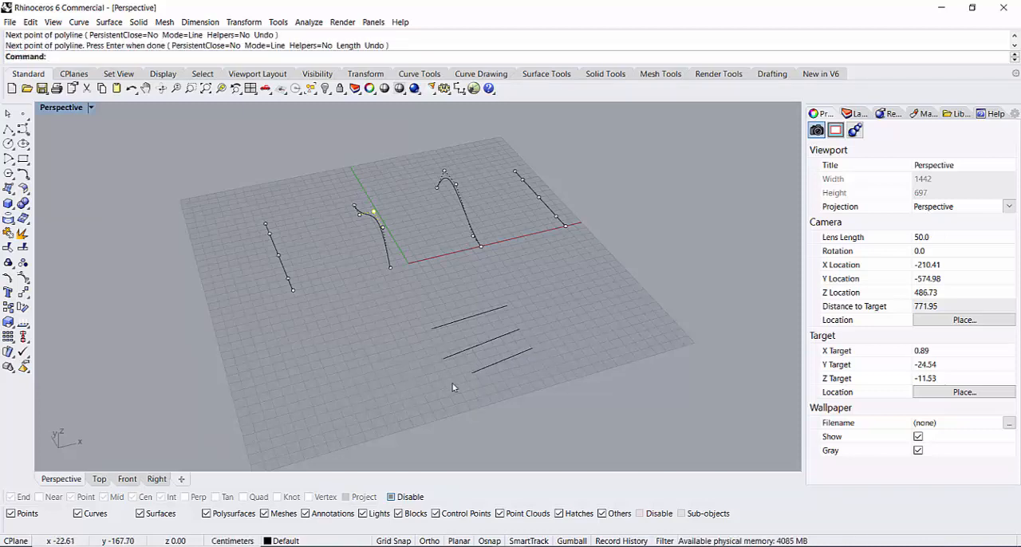
{"action": "right_click_drag", "start_coordinate": [513, 361], "coordinate": [581, 352]}
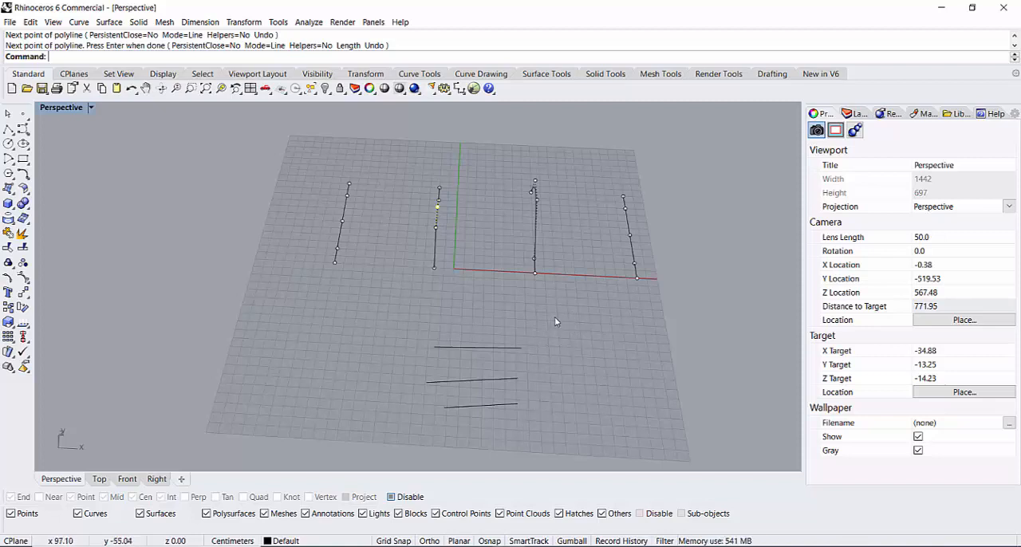
{"action": "left_click_drag", "start_coordinate": [488, 432], "coordinate": [473, 450]}
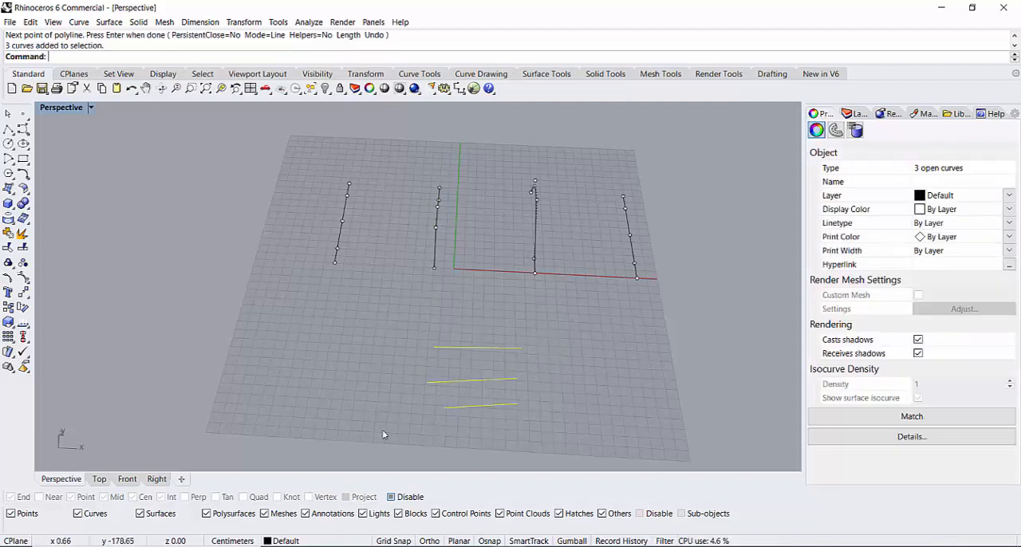
{"action": "left_click", "coordinate": [398, 316]}
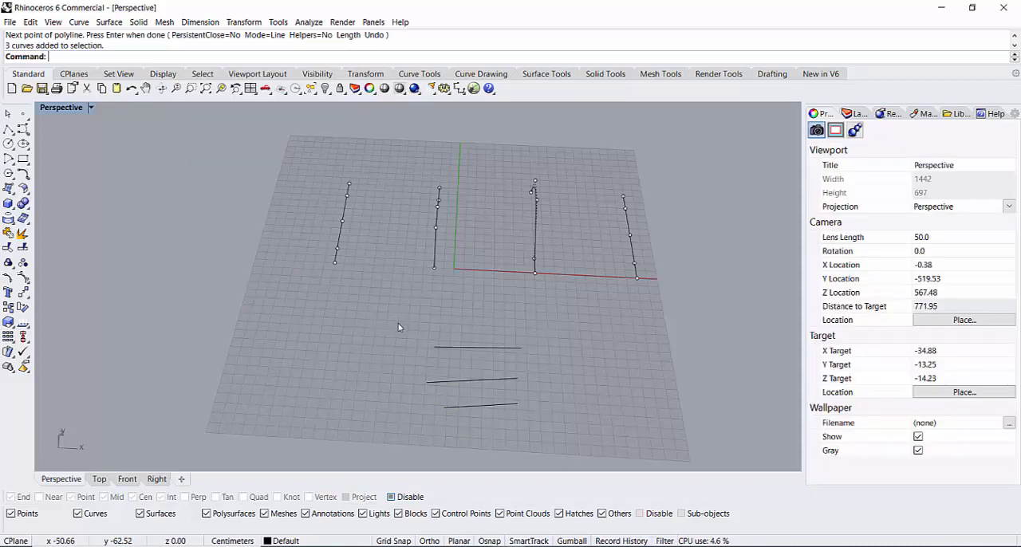
{"action": "left_click_drag", "start_coordinate": [398, 315], "coordinate": [465, 429]}
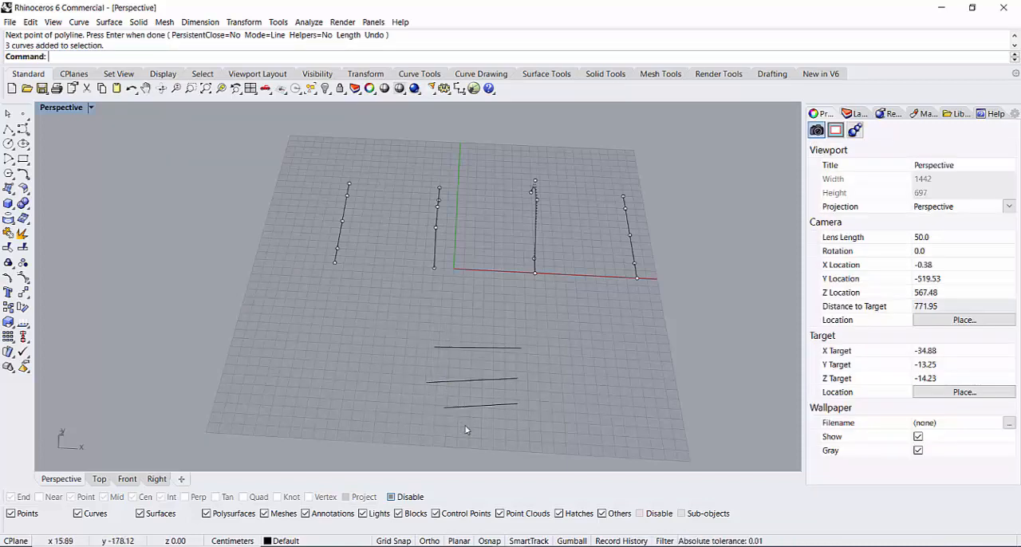
Step: Select the short line nearest the X axis and move its positive-X endpoint toward positive Y on the construction plane
{"action": "left_click_drag", "start_coordinate": [379, 303], "coordinate": [542, 364]}
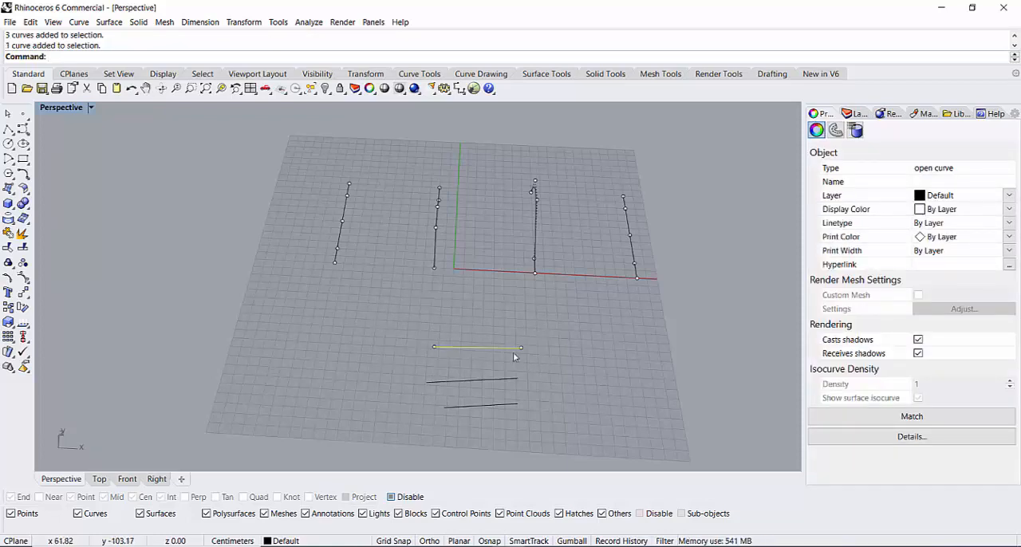
{"action": "scroll", "coordinate": [525, 357], "scroll_direction": "up", "scroll_amount": 5}
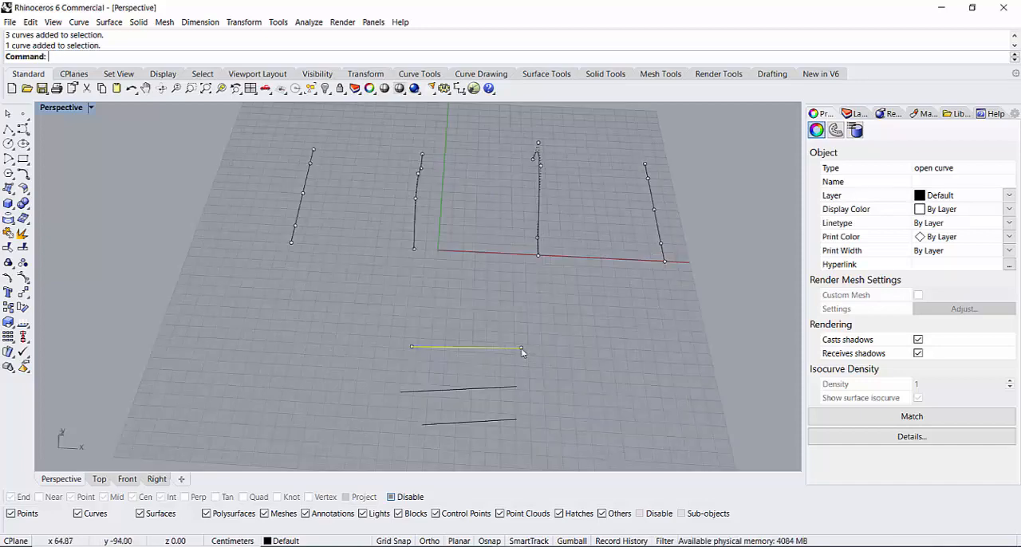
{"action": "right_click_drag", "start_coordinate": [539, 372], "coordinate": [537, 269]}
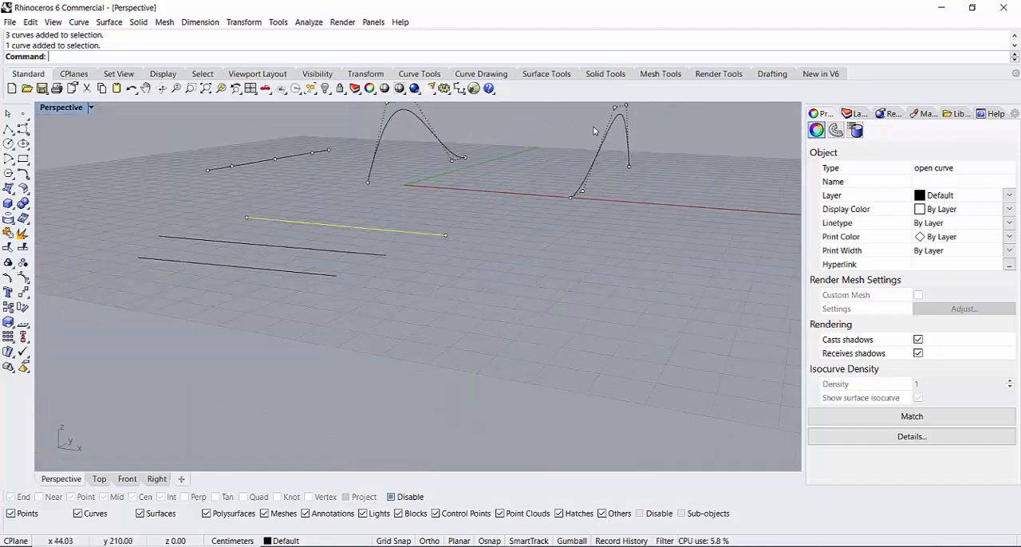
{"action": "right_click_drag", "start_coordinate": [459, 262], "coordinate": [531, 287]}
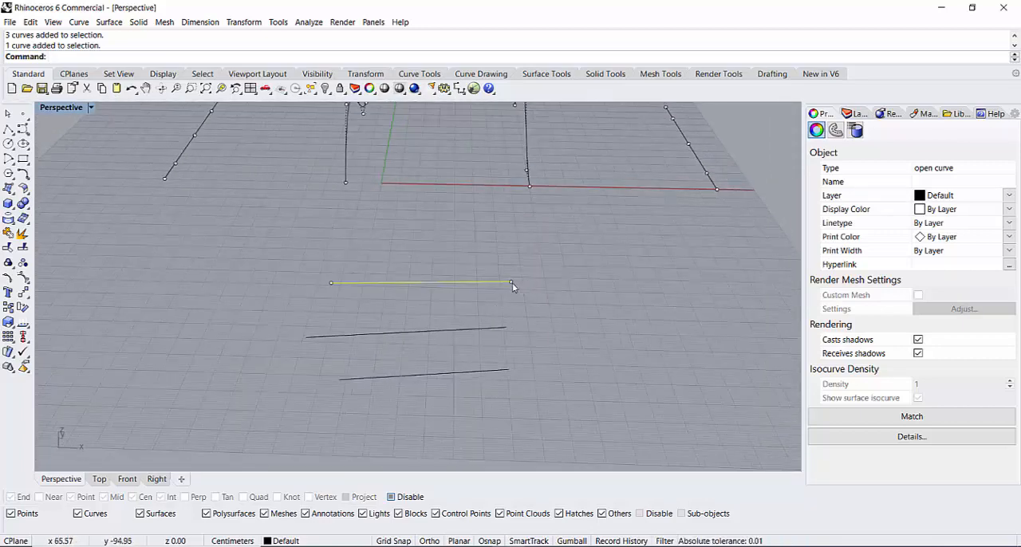
{"action": "left_click_drag", "start_coordinate": [511, 280], "coordinate": [508, 212]}
{"action": "right_click_drag", "start_coordinate": [508, 212], "coordinate": [563, 283]}
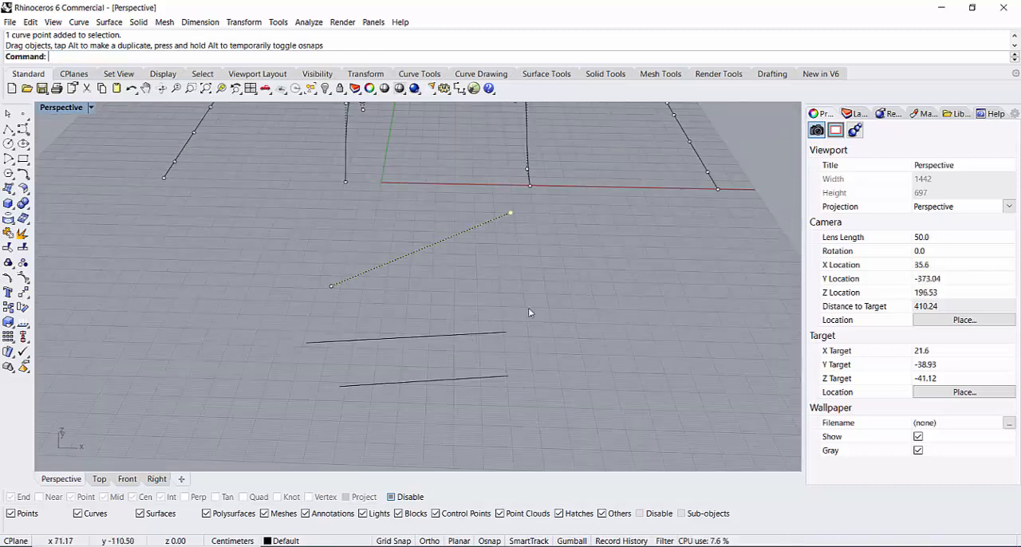
Step: Select the middle short line and raise its positive-X endpoint vertically off the construction plane
{"action": "left_click", "coordinate": [481, 335]}
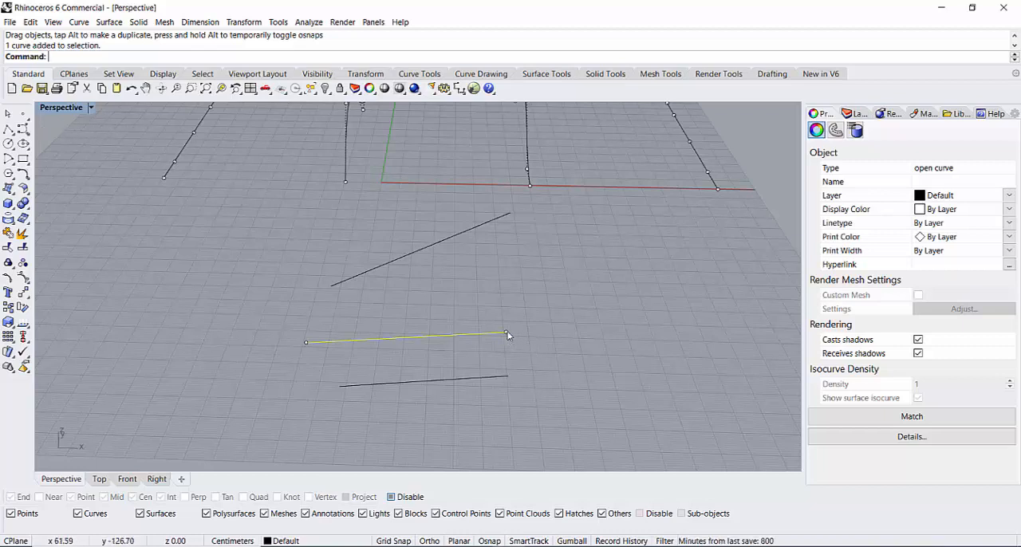
{"action": "left_click_drag", "start_coordinate": [506, 334], "coordinate": [512, 252]}
{"action": "right_click_drag", "start_coordinate": [548, 347], "coordinate": [483, 355]}
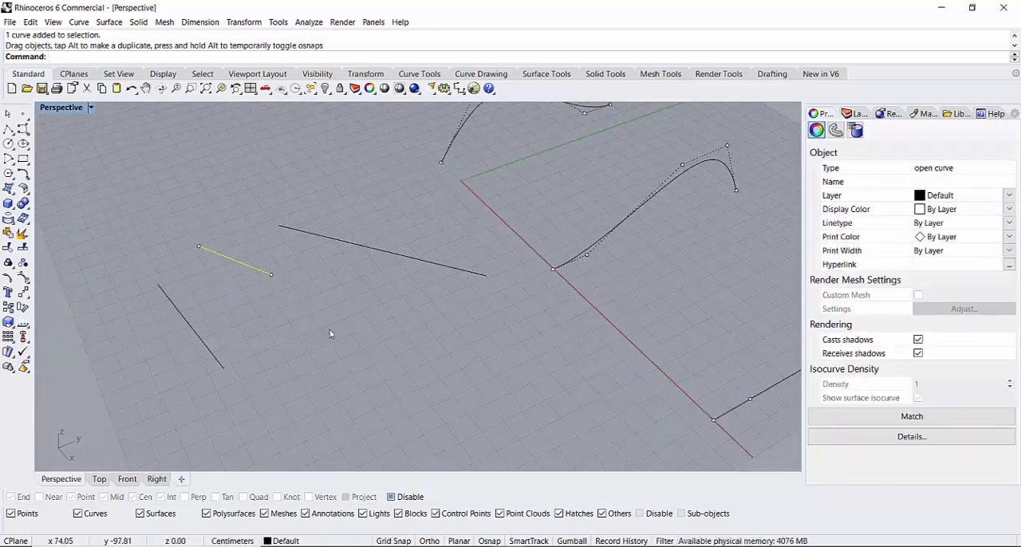
{"action": "scroll", "coordinate": [337, 323], "scroll_direction": "down", "scroll_amount": 10}
{"action": "scroll", "coordinate": [307, 249], "scroll_direction": "up", "scroll_amount": 3}
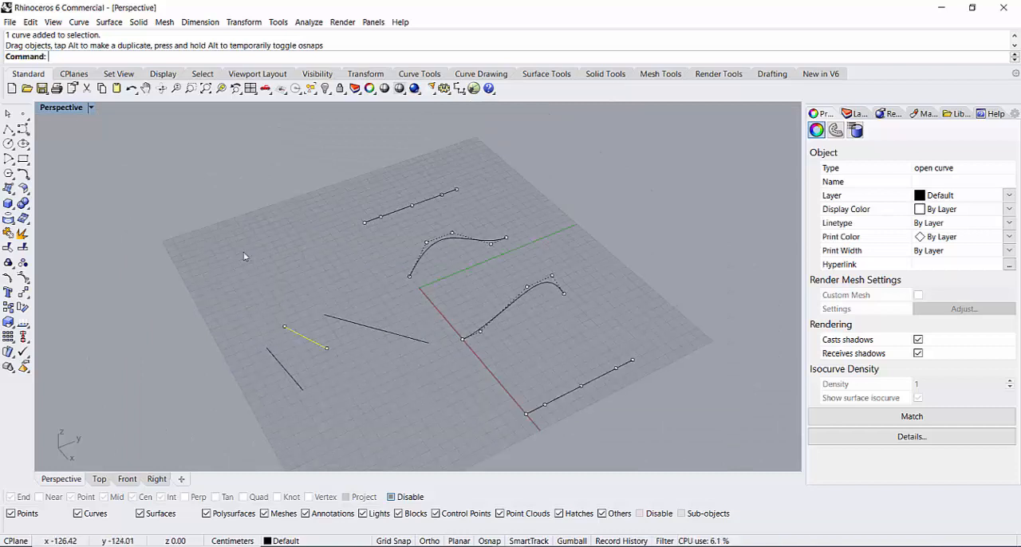
Step: Place a single point object off the grid's negative-X side, at about X -358, Y -94
{"action": "scroll", "coordinate": [373, 333], "scroll_direction": "down", "scroll_amount": 5}
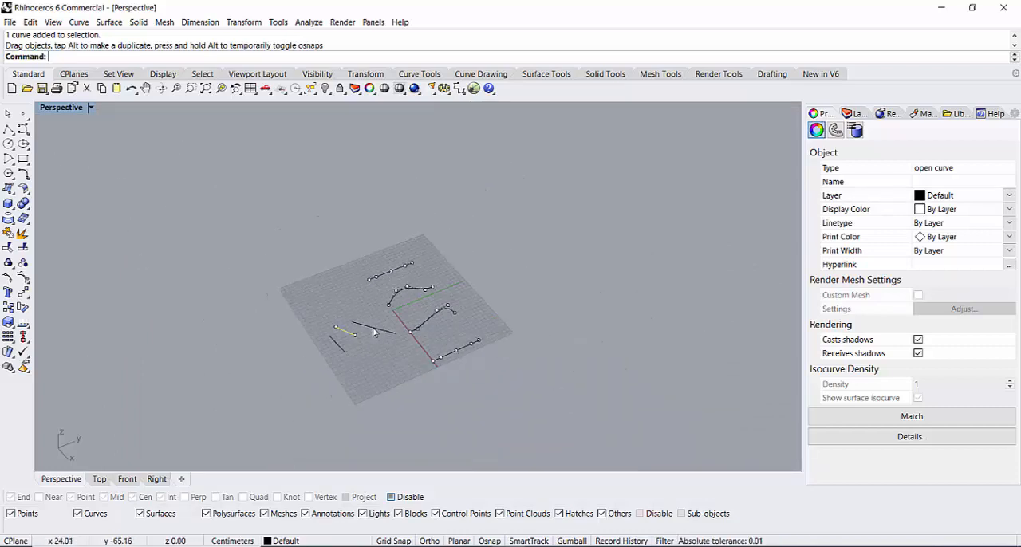
{"action": "scroll", "coordinate": [373, 334], "scroll_direction": "up", "scroll_amount": 7}
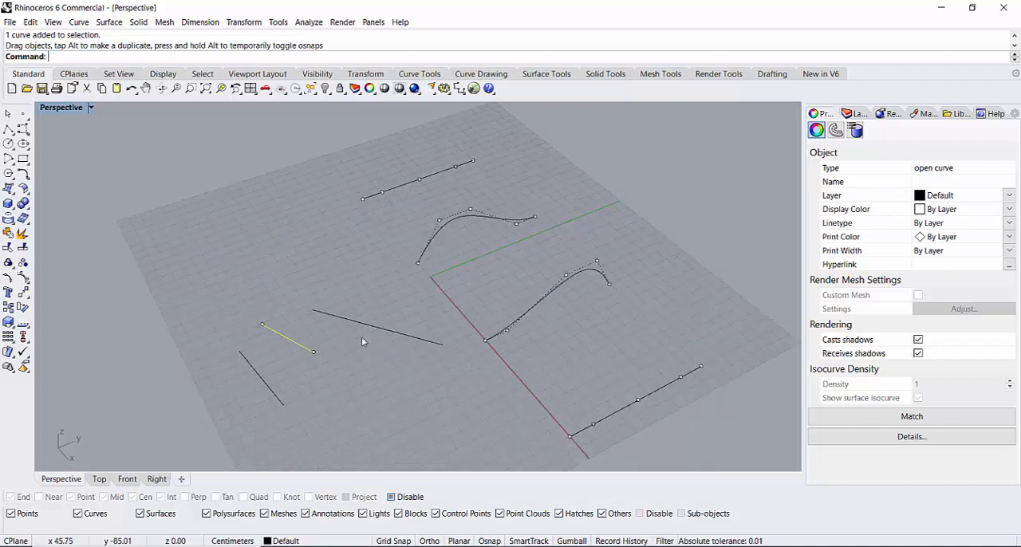
{"action": "scroll", "coordinate": [370, 312], "scroll_direction": "down", "scroll_amount": 5}
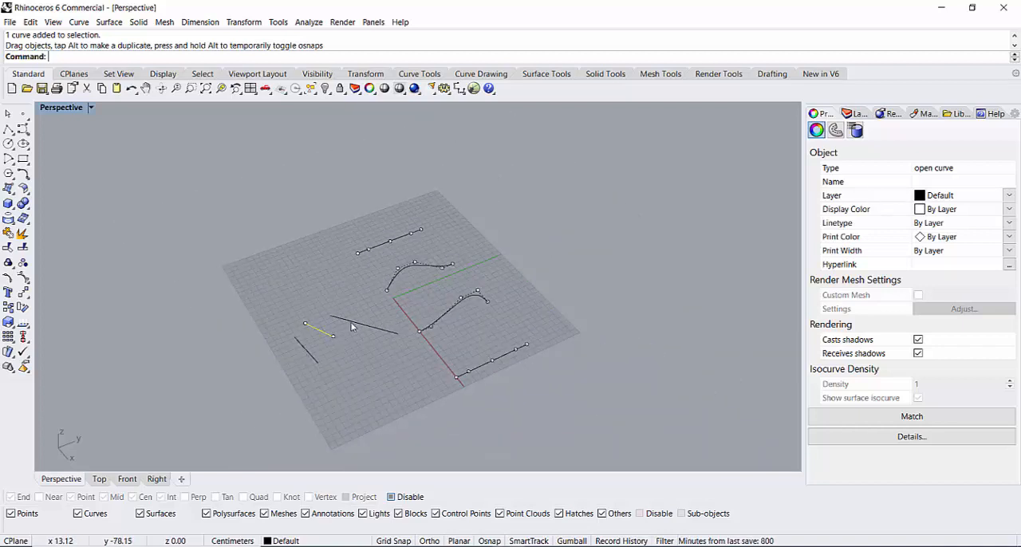
{"action": "right_click_drag", "start_coordinate": [352, 327], "coordinate": [394, 367]}
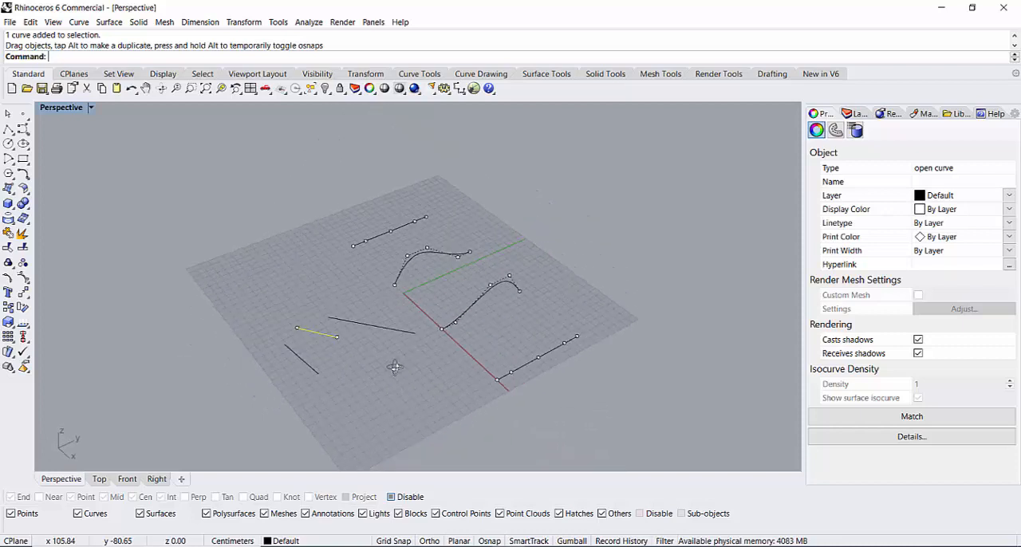
{"action": "left_click", "coordinate": [22, 115]}
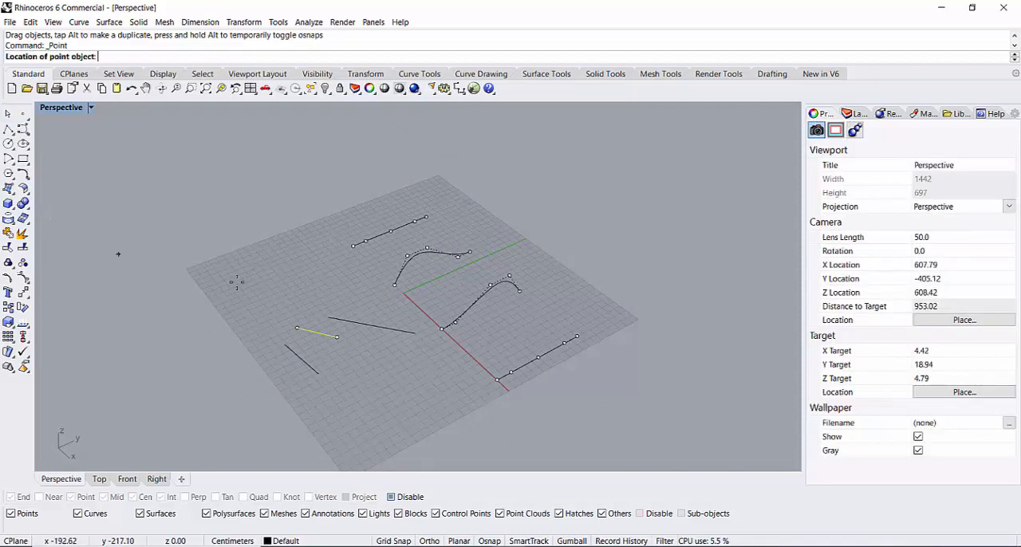
{"action": "left_click", "coordinate": [212, 191]}
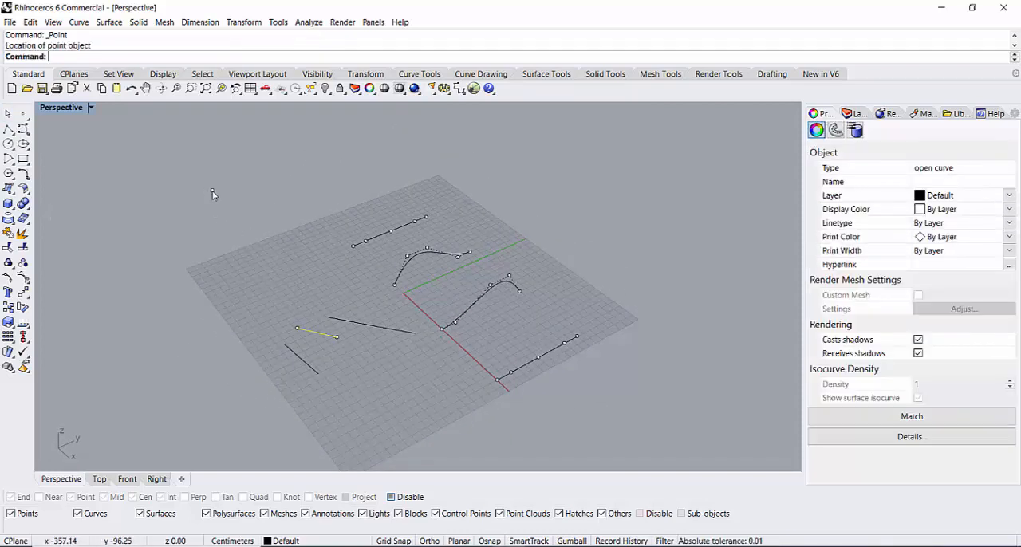
{"action": "right_click", "coordinate": [187, 251]}
Step: Draw two single-segment polylines starting at the loose point, one toward negative Y and one about 166 cm long toward positive X
{"action": "left_click", "coordinate": [8, 129]}
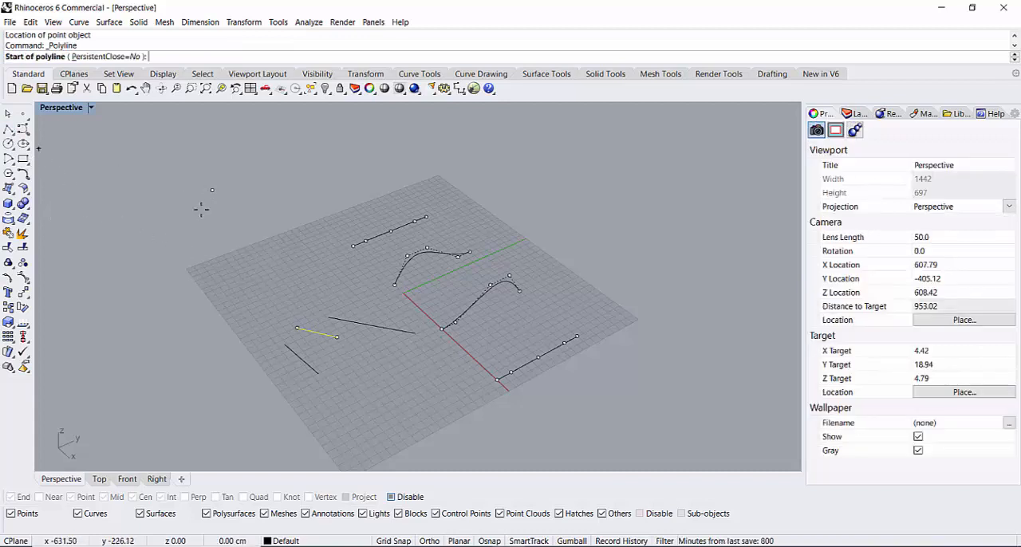
{"action": "left_click", "coordinate": [212, 191]}
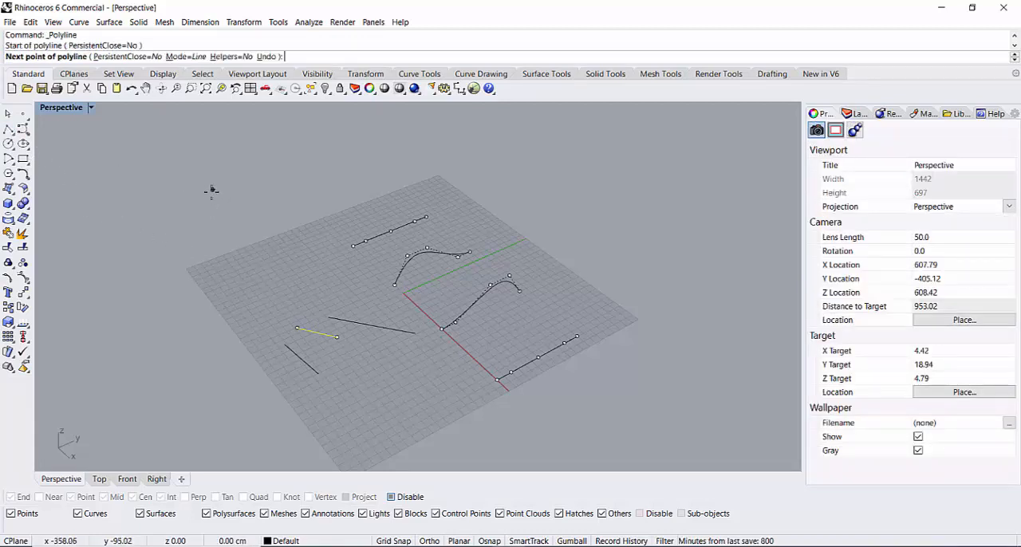
{"action": "left_click", "coordinate": [157, 264]}
{"action": "right_click", "coordinate": [243, 239]}
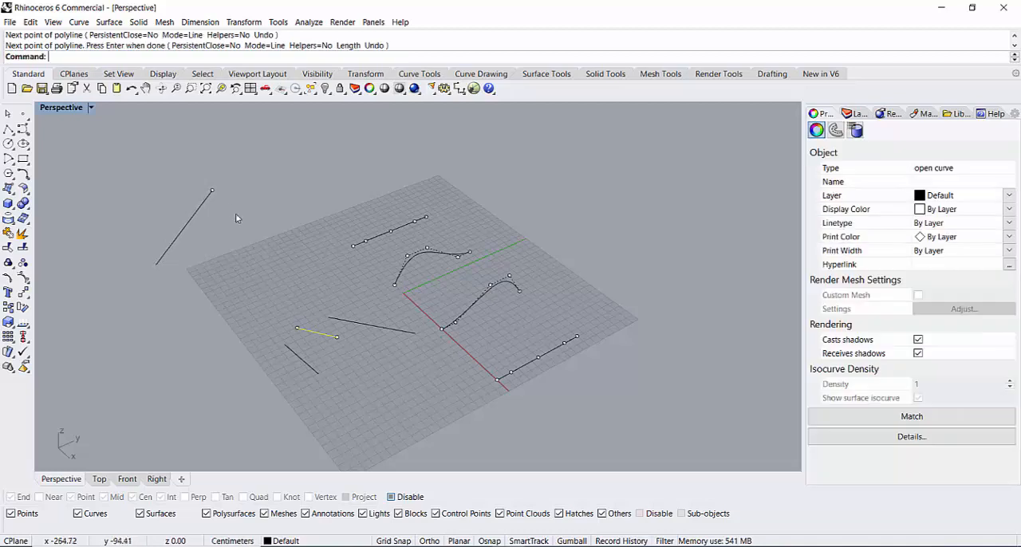
{"action": "right_click", "coordinate": [230, 210]}
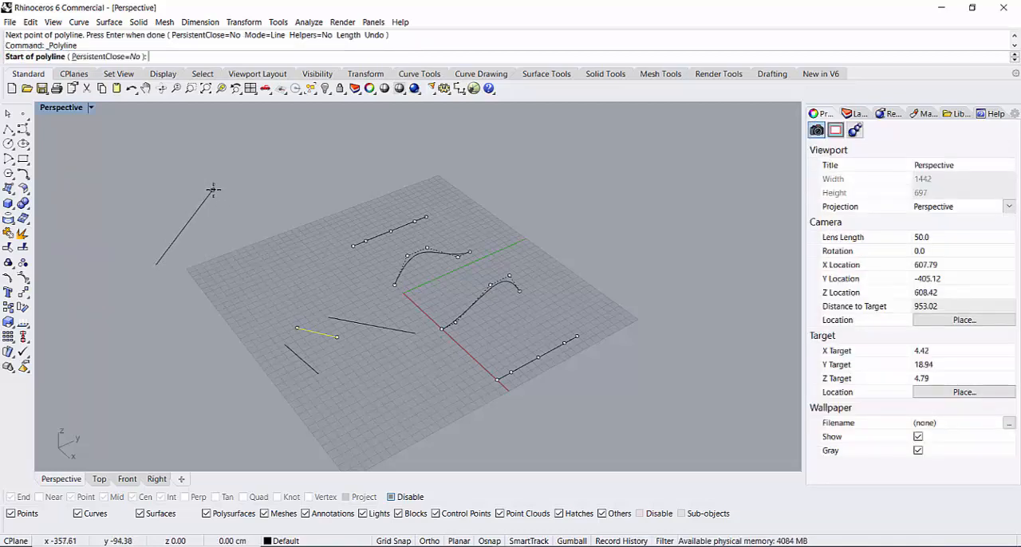
{"action": "left_click", "coordinate": [212, 190]}
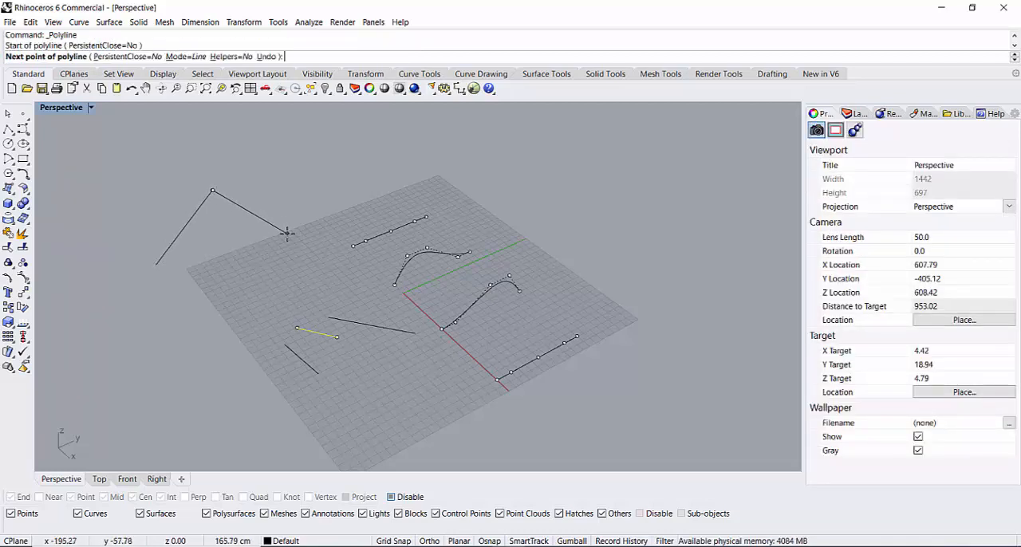
{"action": "left_click", "coordinate": [288, 234]}
{"action": "key", "text": "Return"}
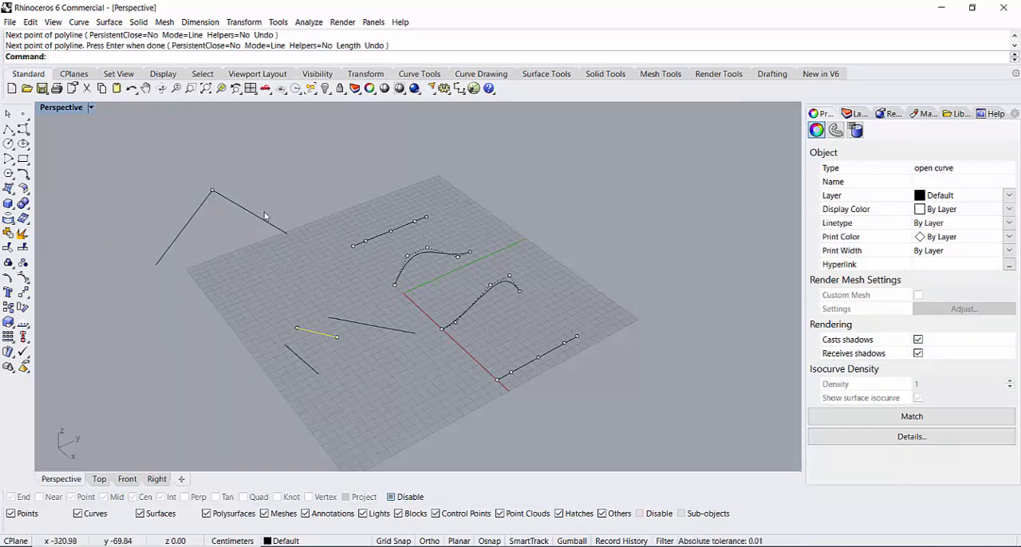
Step: Delete the loose point with its two attached lines, and the three short practice lines on the negative Y side
{"action": "left_click_drag", "start_coordinate": [306, 172], "coordinate": [155, 233]}
{"action": "key", "text": "Delete"}
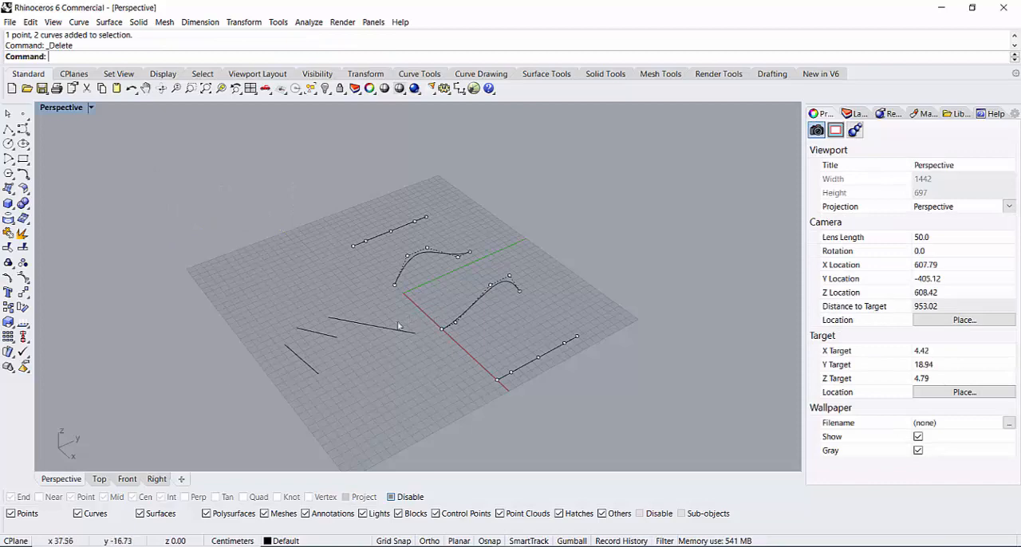
{"action": "left_click_drag", "start_coordinate": [226, 378], "coordinate": [226, 377]}
{"action": "key", "text": "Delete"}
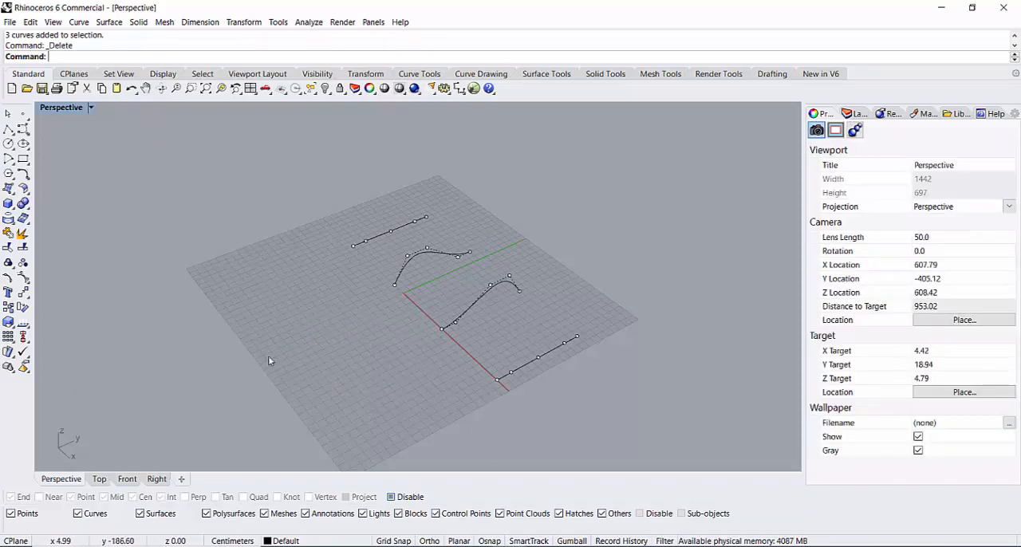
Step: Examine the shape and spacing of the four remaining curves from low and high viewing angles
{"action": "scroll", "coordinate": [380, 304], "scroll_direction": "up", "scroll_amount": 6}
{"action": "right_click_drag", "start_coordinate": [356, 349], "coordinate": [461, 339]}
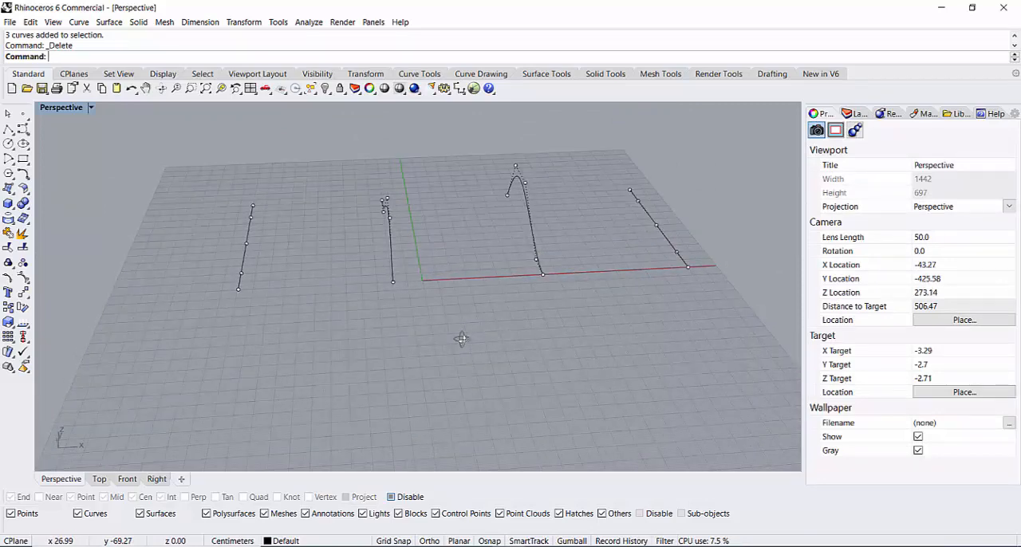
{"action": "scroll", "coordinate": [510, 307], "scroll_direction": "down", "scroll_amount": 6}
{"action": "right_click_drag", "start_coordinate": [590, 316], "coordinate": [590, 270]}
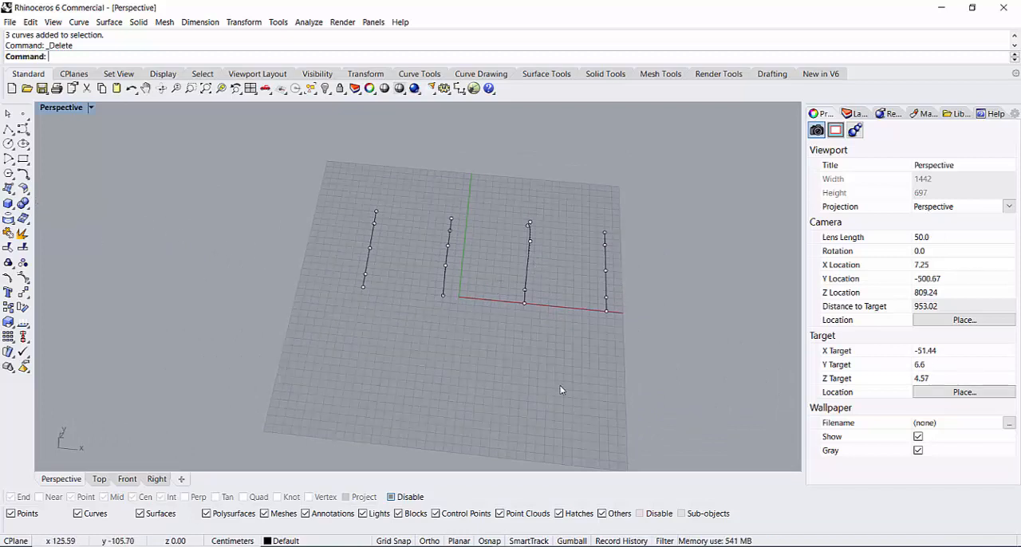
{"action": "right_click_drag", "start_coordinate": [561, 390], "coordinate": [242, 223]}
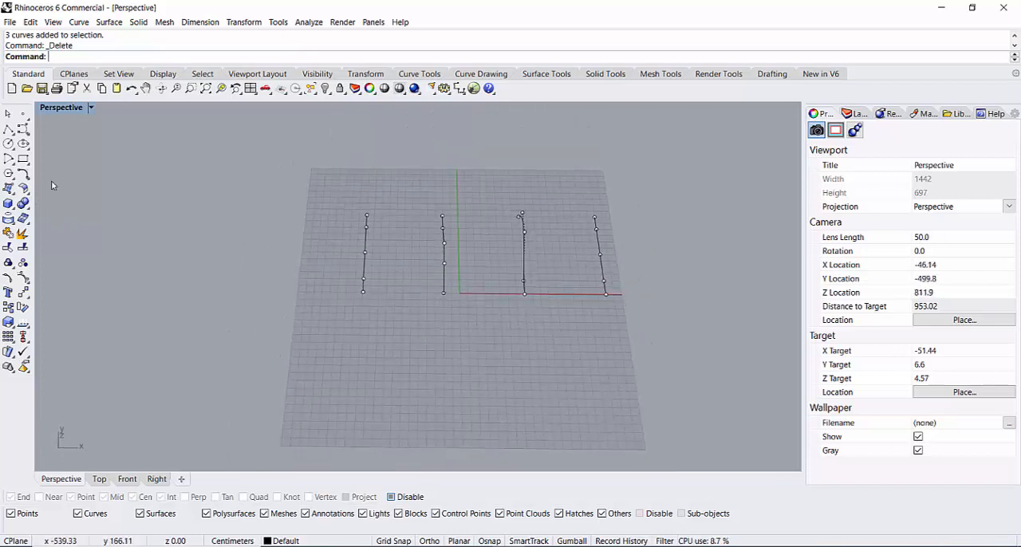
{"action": "left_click", "coordinate": [27, 179]}
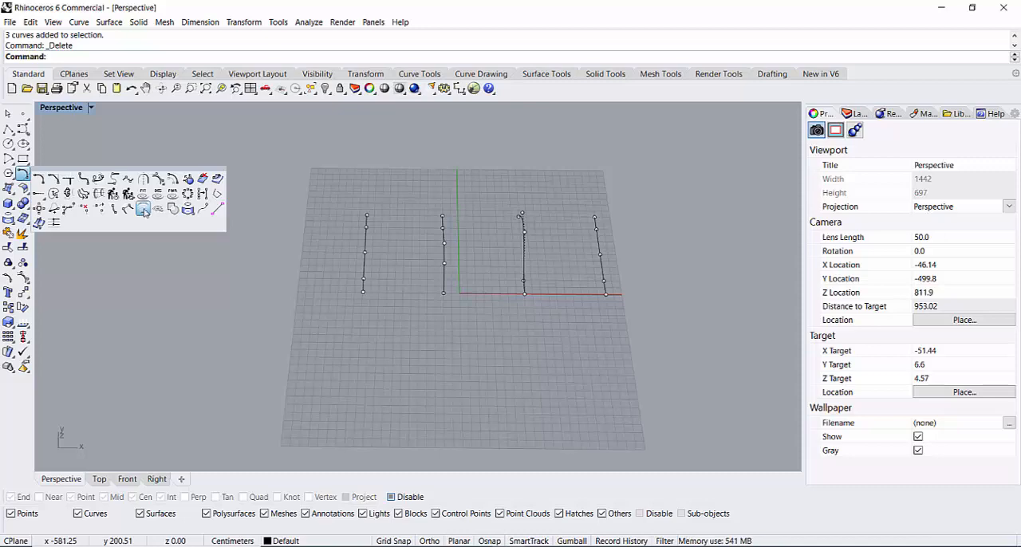
{"action": "scroll", "coordinate": [604, 284], "scroll_direction": "up", "scroll_amount": 5}
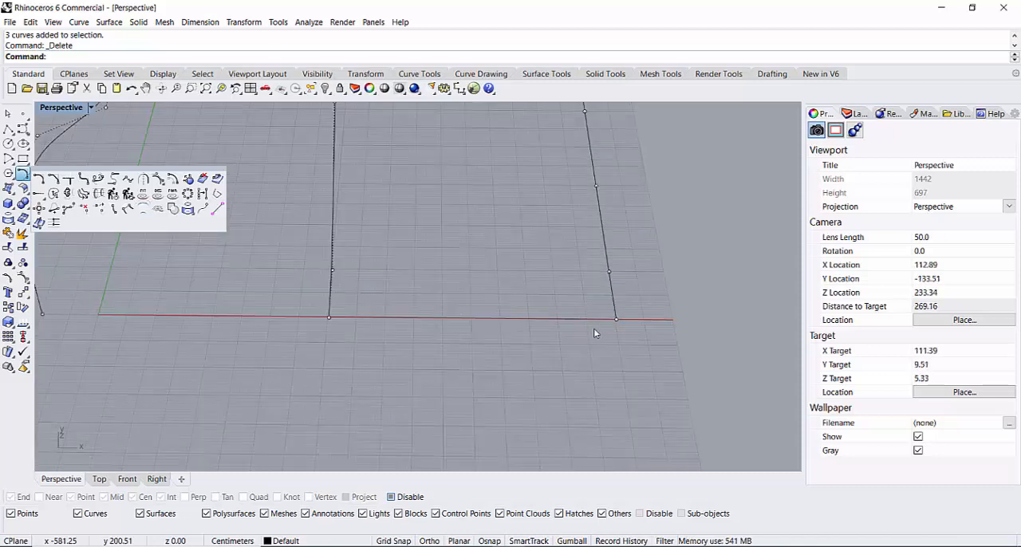
{"action": "scroll", "coordinate": [593, 327], "scroll_direction": "down", "scroll_amount": 2}
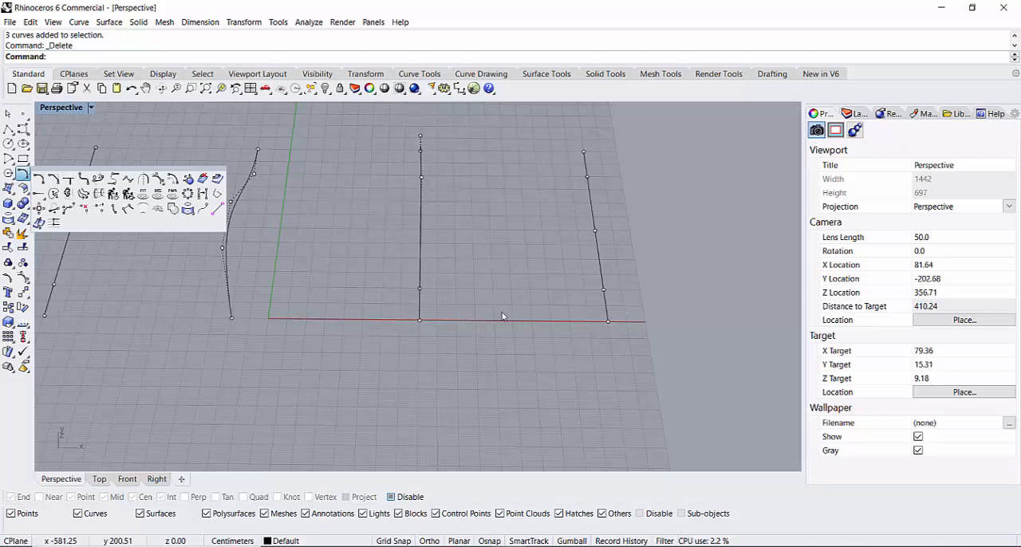
{"action": "mouse_move", "coordinate": [590, 322]}
{"action": "right_mouse_down"}
{"action": "mouse_move", "coordinate": [582, 365]}
{"action": "mouse_move", "coordinate": [503, 287]}
{"action": "mouse_move", "coordinate": [580, 279]}
{"action": "mouse_move", "coordinate": [595, 335]}
{"action": "right_mouse_up"}
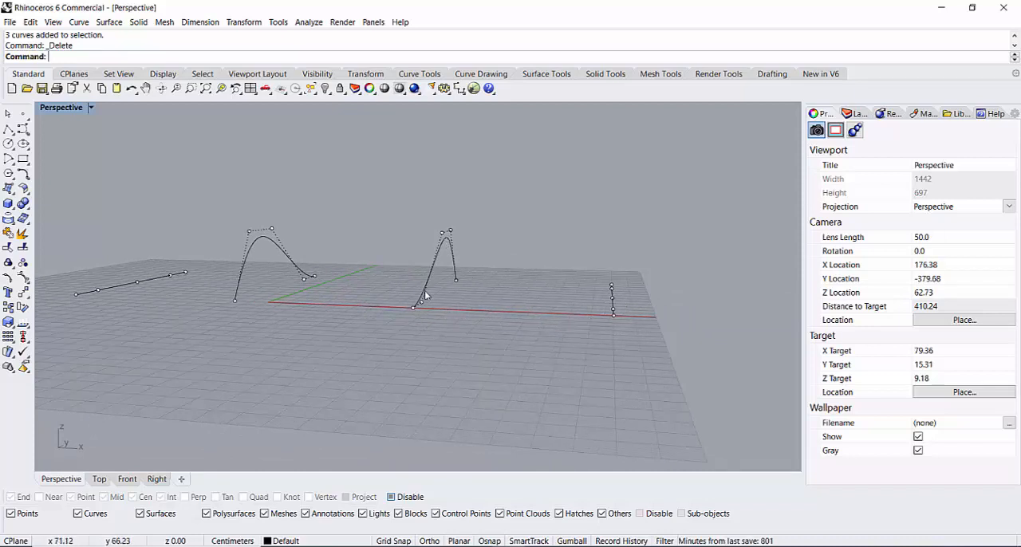
{"action": "right_click_drag", "start_coordinate": [523, 369], "coordinate": [524, 240]}
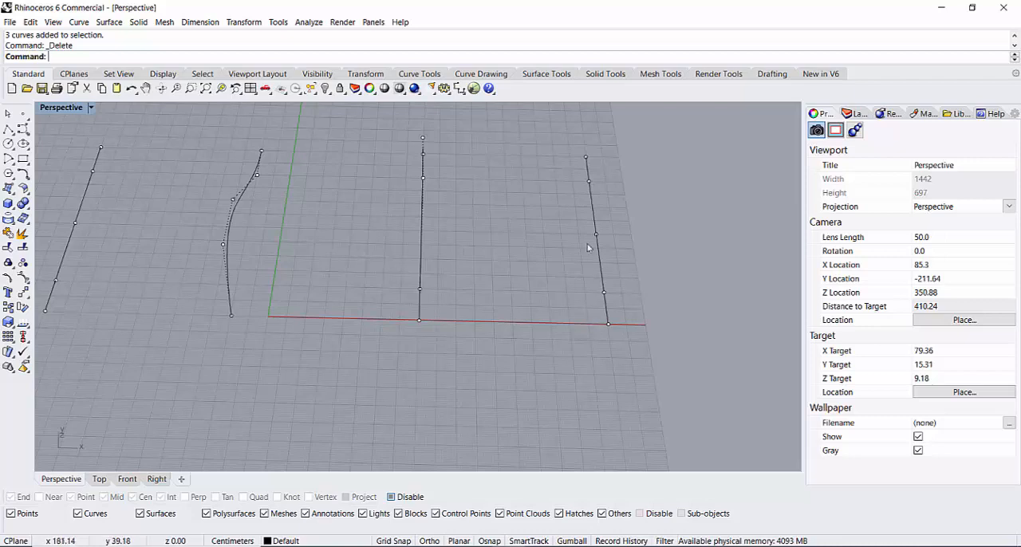
Step: Create 10 tween curves between the straight curve at the positive-X end and the neighbouring wavy curve
{"action": "left_click", "coordinate": [29, 181]}
{"action": "left_click", "coordinate": [144, 215]}
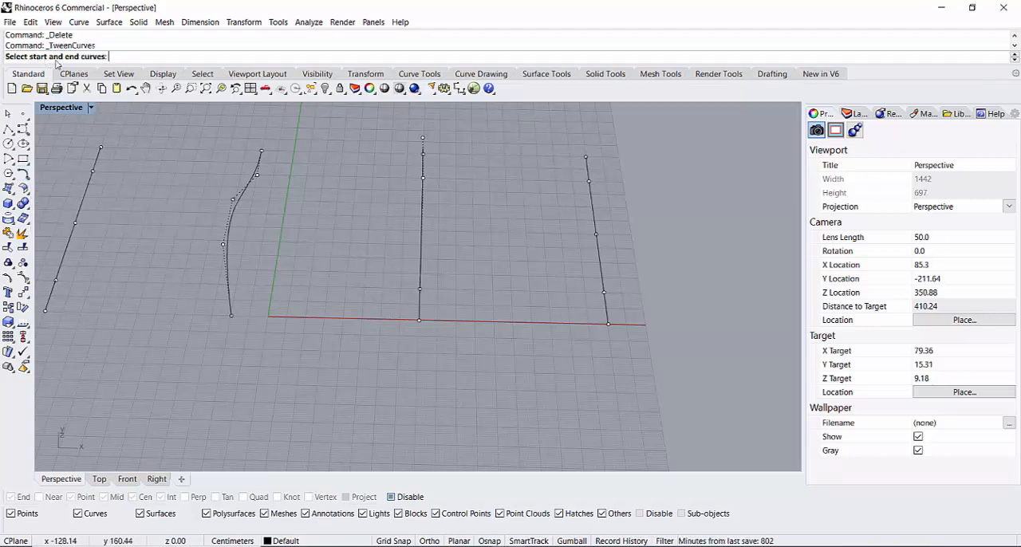
{"action": "left_click", "coordinate": [600, 278]}
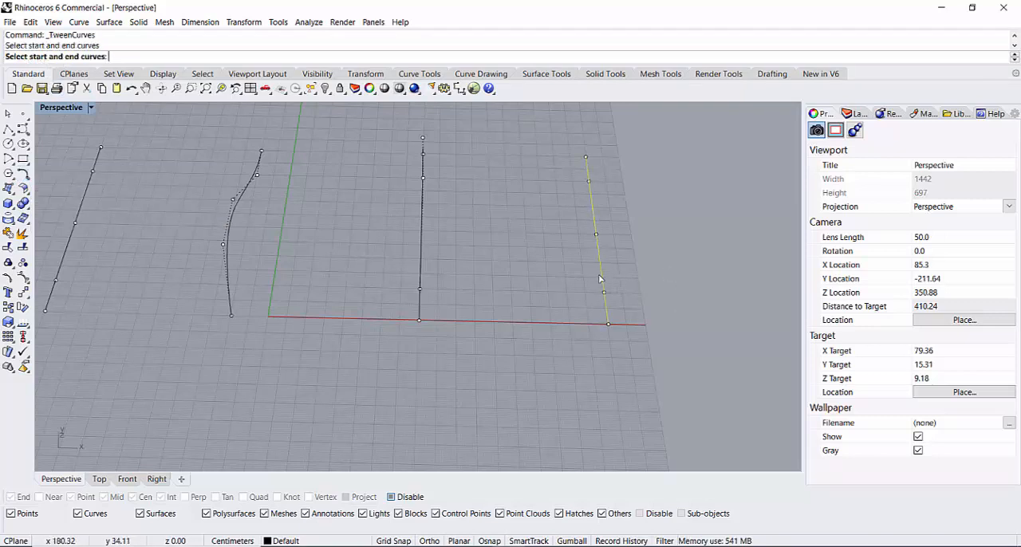
{"action": "left_click", "coordinate": [420, 263]}
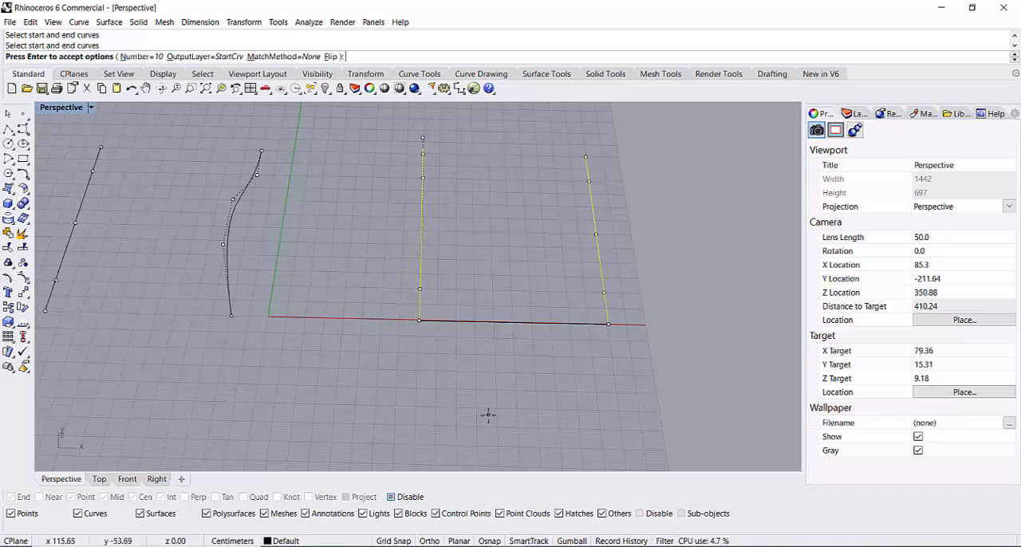
{"action": "key", "text": "Return"}
Step: Create 10 tween curves between the two wavy middle curves on either side of the Y axis
{"action": "scroll", "coordinate": [543, 356], "scroll_direction": "down", "scroll_amount": 10}
{"action": "scroll", "coordinate": [543, 356], "scroll_direction": "up", "scroll_amount": 4}
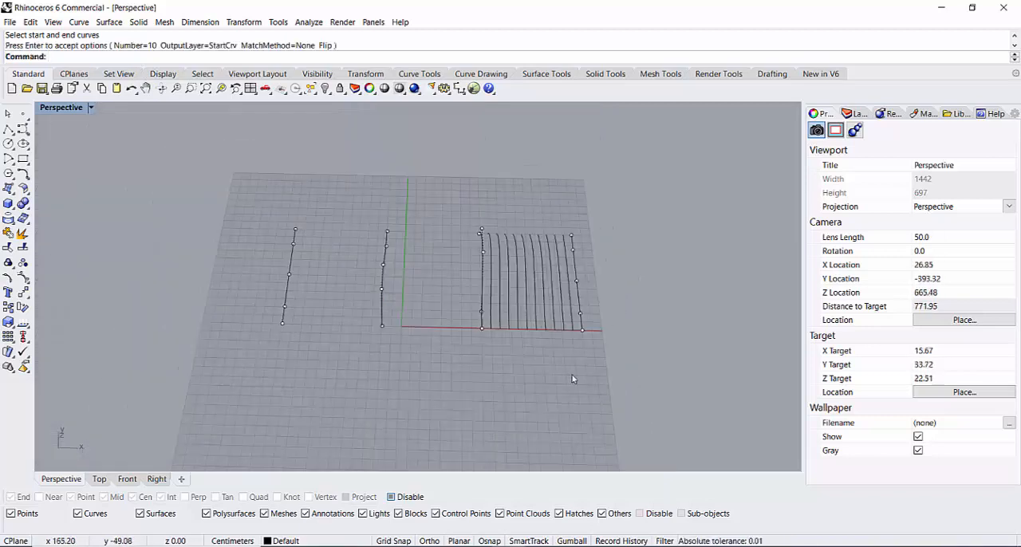
{"action": "right_click_drag", "start_coordinate": [572, 379], "coordinate": [446, 335]}
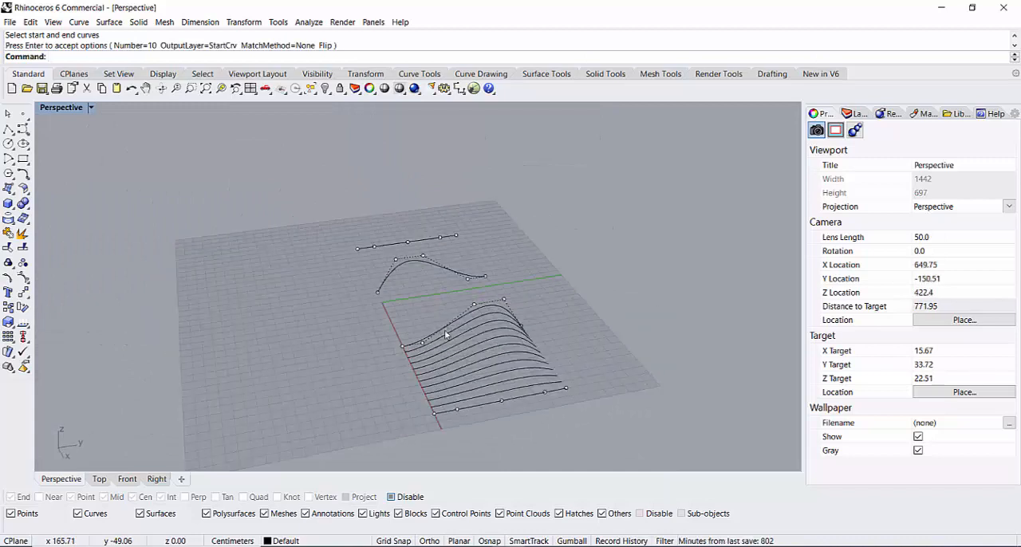
{"action": "scroll", "coordinate": [472, 411], "scroll_direction": "up", "scroll_amount": 5}
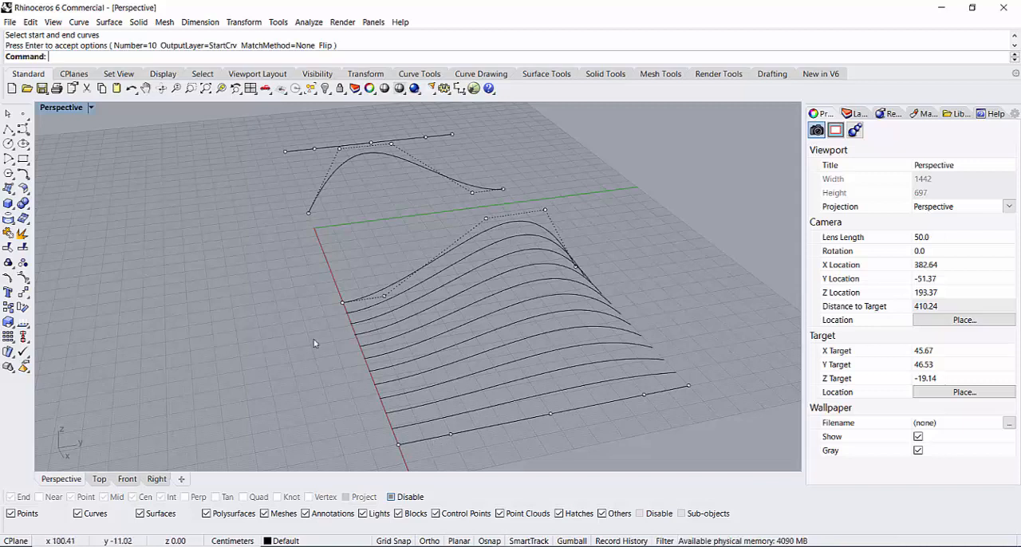
{"action": "scroll", "coordinate": [292, 332], "scroll_direction": "down", "scroll_amount": 7}
{"action": "right_click_drag", "start_coordinate": [292, 333], "coordinate": [444, 388]}
{"action": "right_click", "coordinate": [459, 388]}
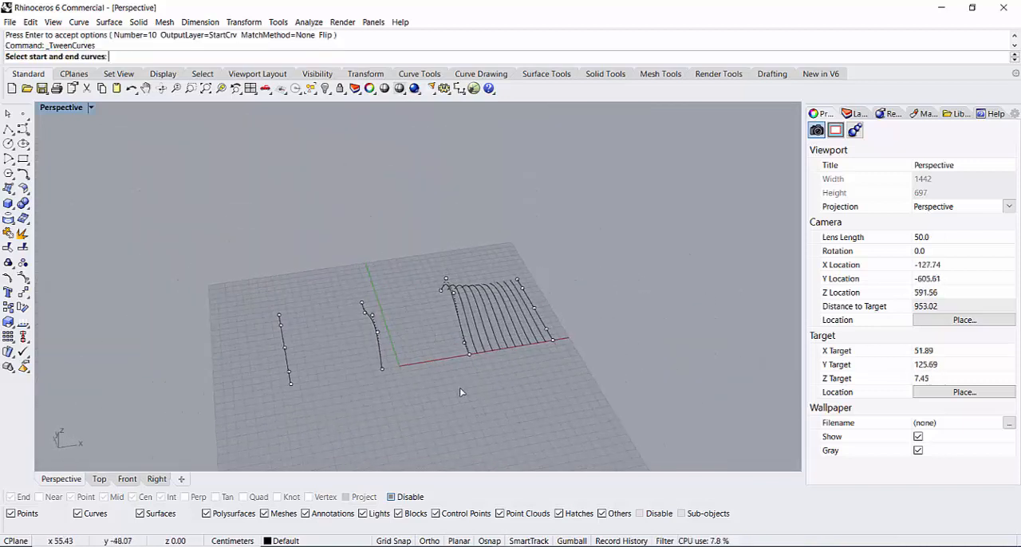
{"action": "left_click", "coordinate": [461, 330]}
{"action": "left_click", "coordinate": [379, 345]}
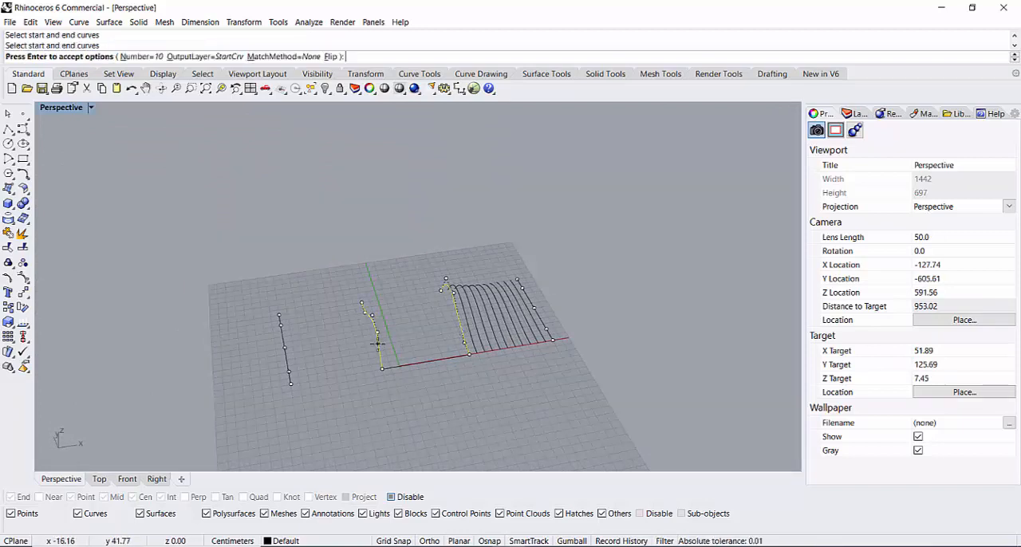
{"action": "key", "text": "Return"}
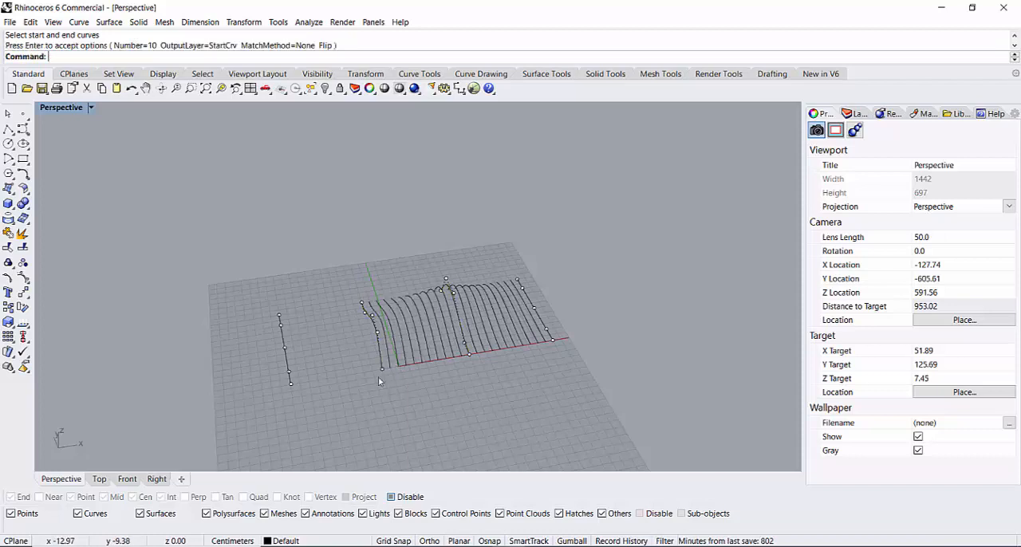
Step: Create 10 tween curves between the wavy curve on the negative-X side and the straight curve at the negative-X end
{"action": "scroll", "coordinate": [347, 396], "scroll_direction": "up", "scroll_amount": 5}
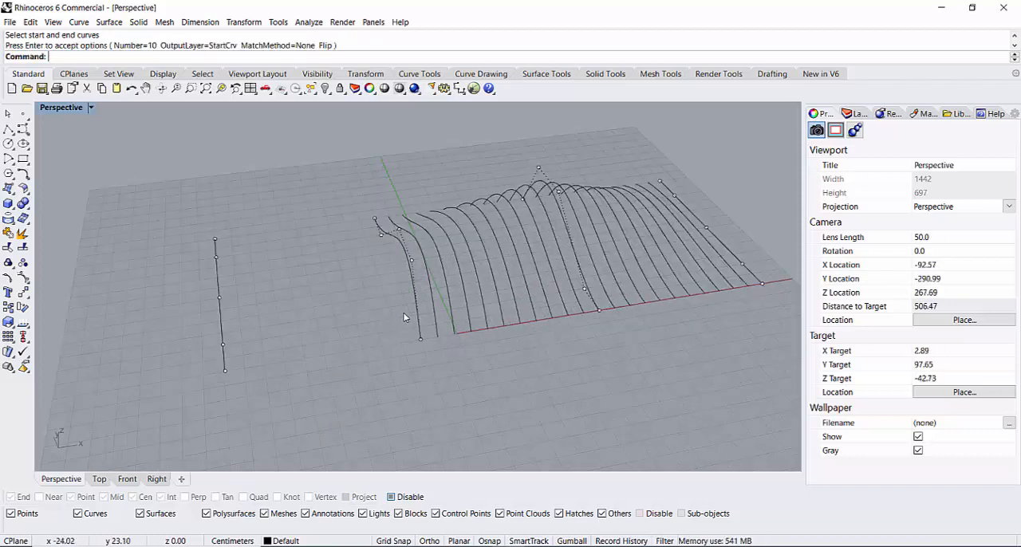
{"action": "right_click_drag", "start_coordinate": [359, 382], "coordinate": [404, 330]}
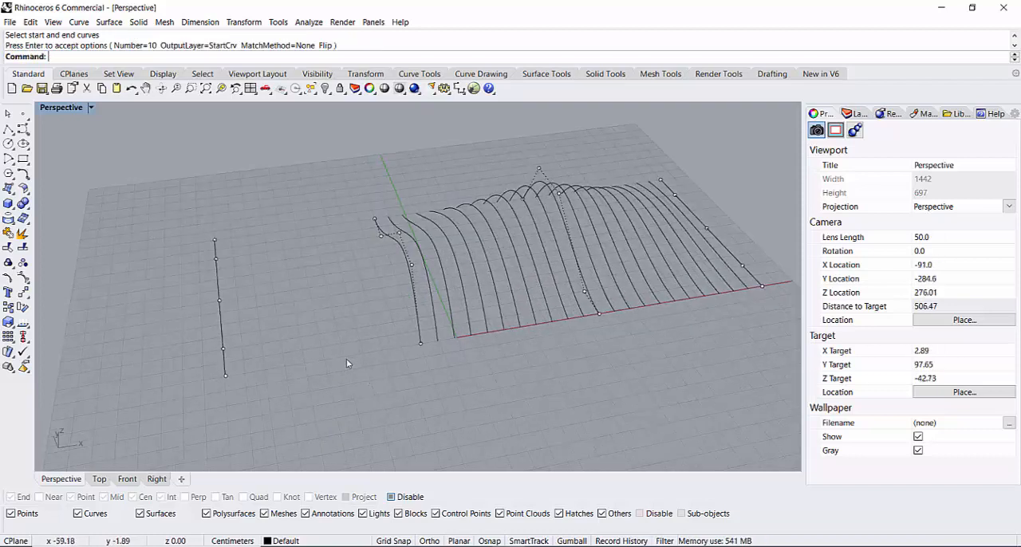
{"action": "key", "text": "Return"}
{"action": "left_click", "coordinate": [415, 323]}
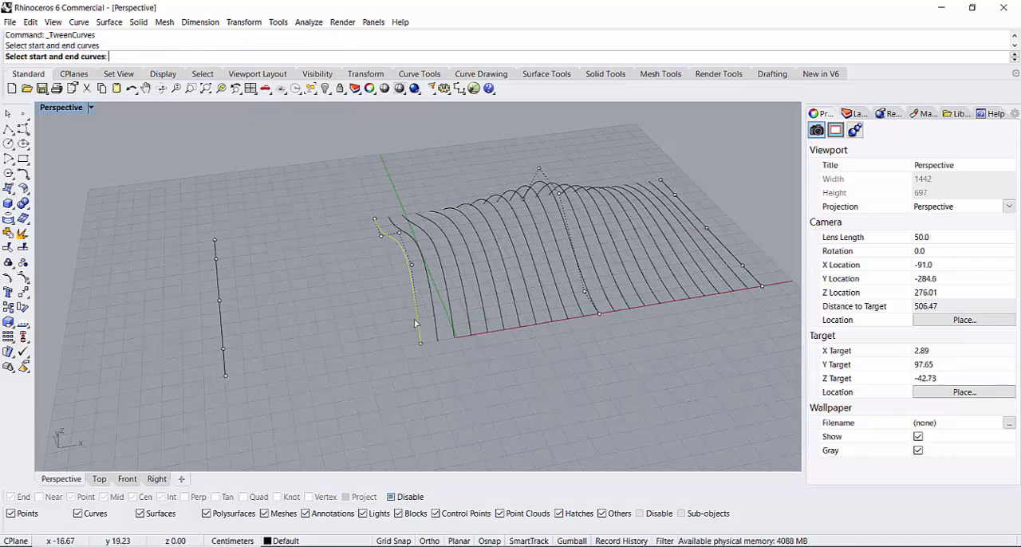
{"action": "left_click", "coordinate": [221, 327]}
{"action": "key", "text": "Return"}
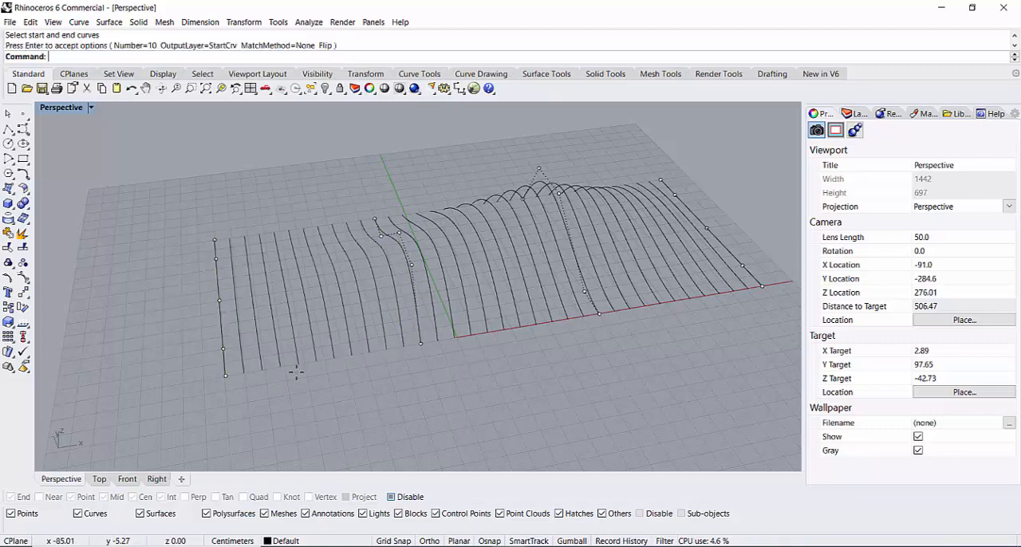
Step: Turn off the control points displayed on the curves
{"action": "scroll", "coordinate": [444, 370], "scroll_direction": "down", "scroll_amount": 8}
{"action": "scroll", "coordinate": [520, 345], "scroll_direction": "up", "scroll_amount": 6}
{"action": "mouse_move", "coordinate": [573, 405]}
{"action": "right_mouse_down"}
{"action": "mouse_move", "coordinate": [484, 438]}
{"action": "mouse_move", "coordinate": [358, 356]}
{"action": "mouse_move", "coordinate": [211, 460]}
{"action": "mouse_move", "coordinate": [269, 358]}
{"action": "mouse_move", "coordinate": [587, 402]}
{"action": "mouse_move", "coordinate": [562, 368]}
{"action": "mouse_move", "coordinate": [558, 416]}
{"action": "right_mouse_up"}
{"action": "scroll", "coordinate": [474, 382], "scroll_direction": "down", "scroll_amount": 4}
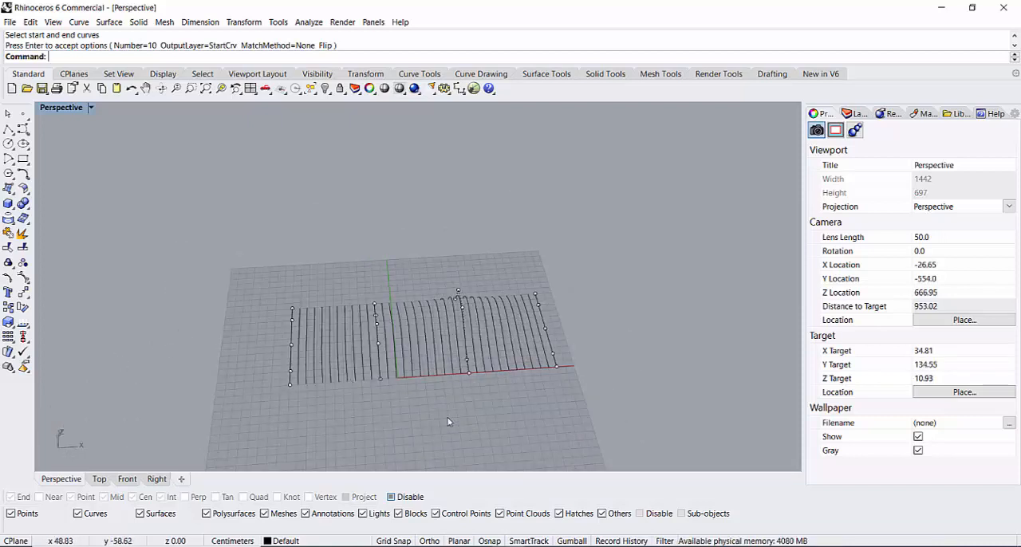
{"action": "left_click", "coordinate": [24, 277]}
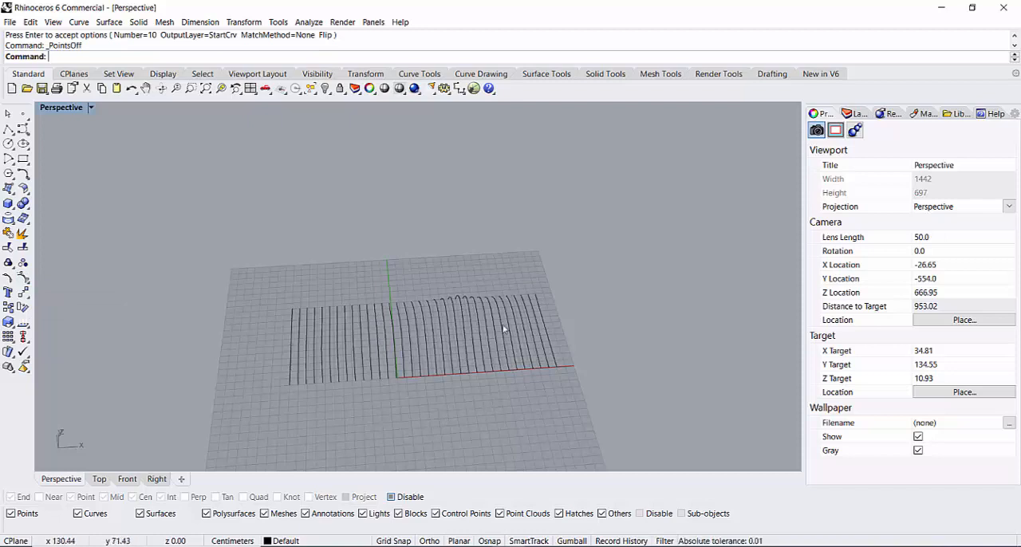
{"action": "scroll", "coordinate": [499, 341], "scroll_direction": "down", "scroll_amount": 4}
{"action": "scroll", "coordinate": [498, 341], "scroll_direction": "up", "scroll_amount": 5}
{"action": "scroll", "coordinate": [541, 355], "scroll_direction": "down", "scroll_amount": 3}
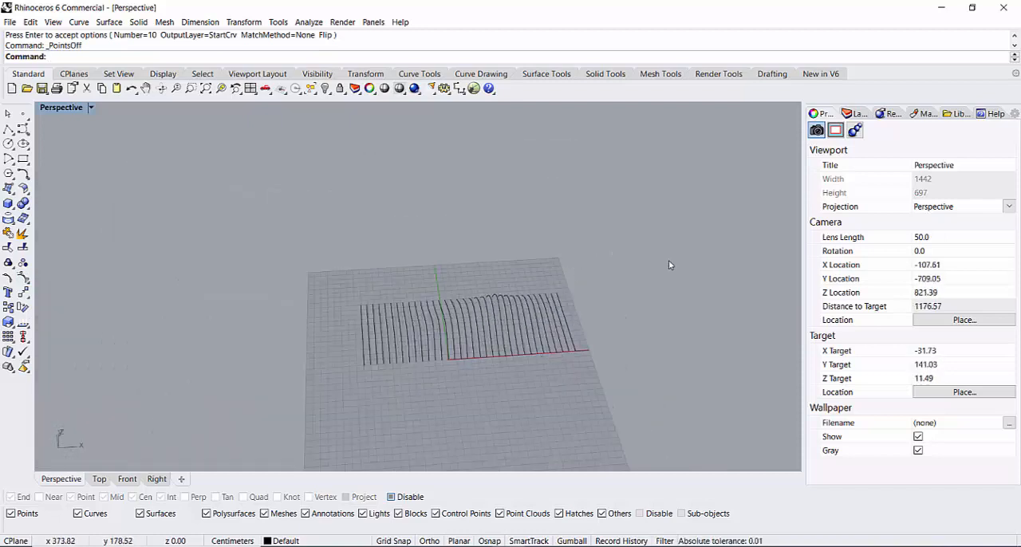
{"action": "left_click_drag", "start_coordinate": [651, 271], "coordinate": [257, 413]}
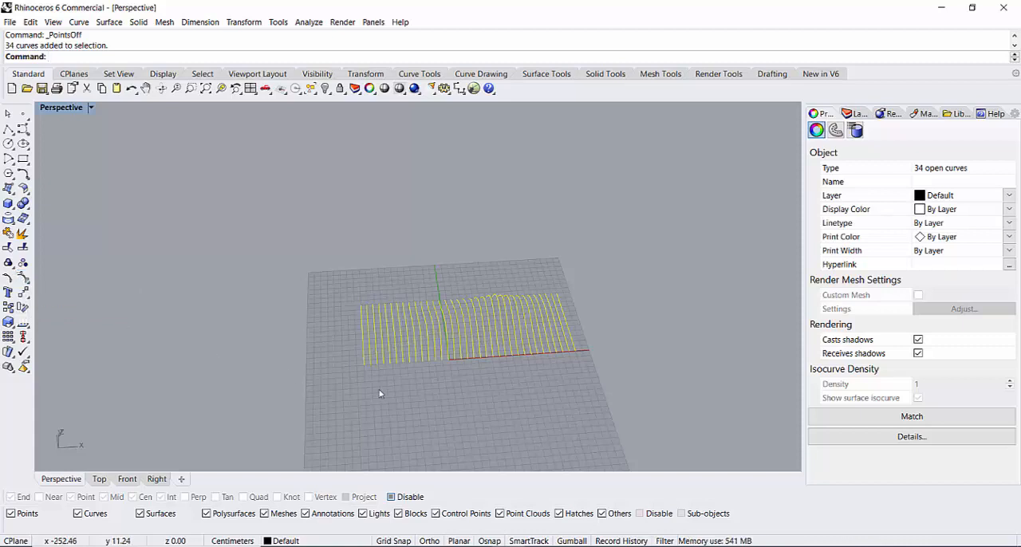
{"action": "left_click", "coordinate": [529, 380]}
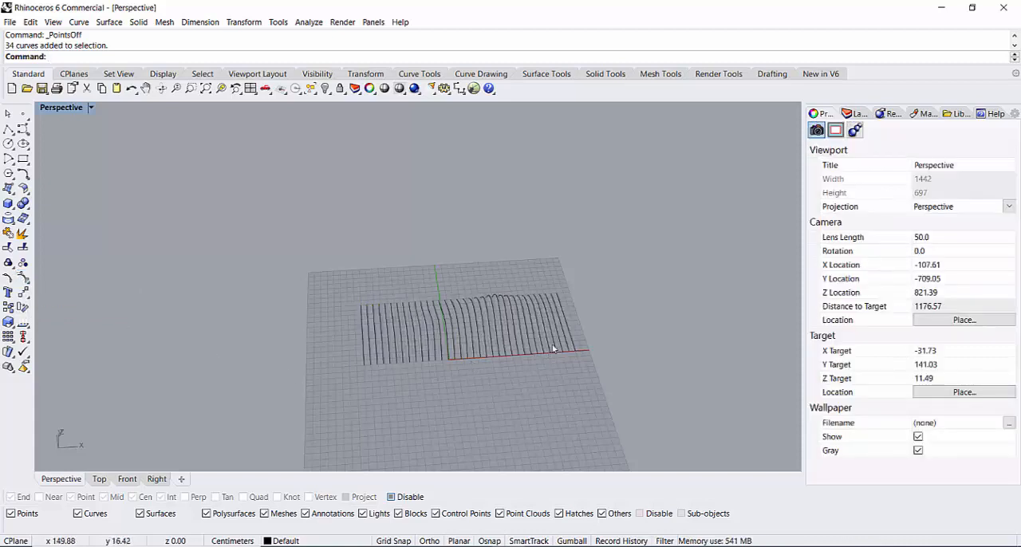
Step: Extrude all 34 curves vertically by 2.5 cm with the Solid option on, keeping the input curves
{"action": "scroll", "coordinate": [538, 366], "scroll_direction": "up", "scroll_amount": 3}
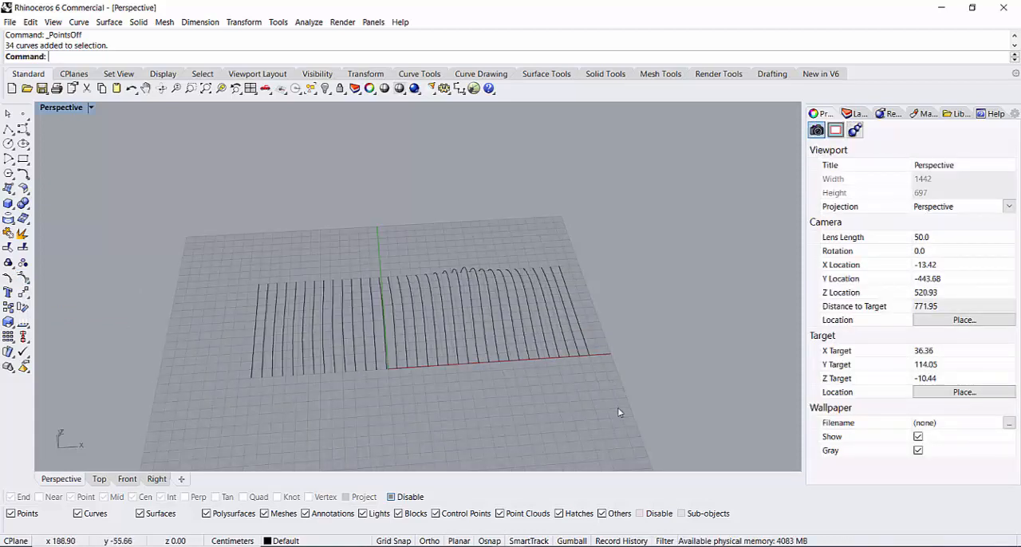
{"action": "right_click_drag", "start_coordinate": [619, 412], "coordinate": [586, 310]}
{"action": "left_click_drag", "start_coordinate": [437, 393], "coordinate": [220, 408]}
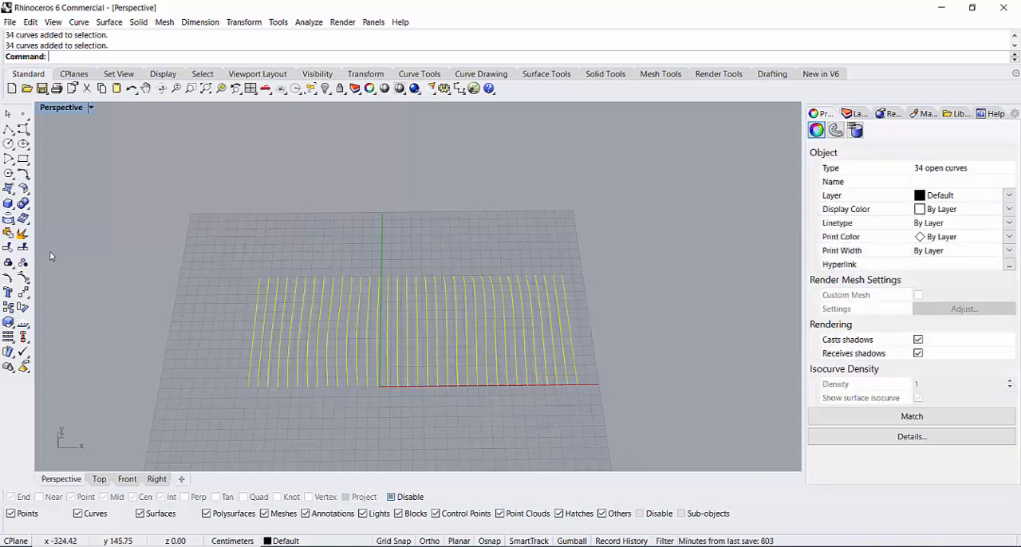
{"action": "left_click", "coordinate": [10, 207]}
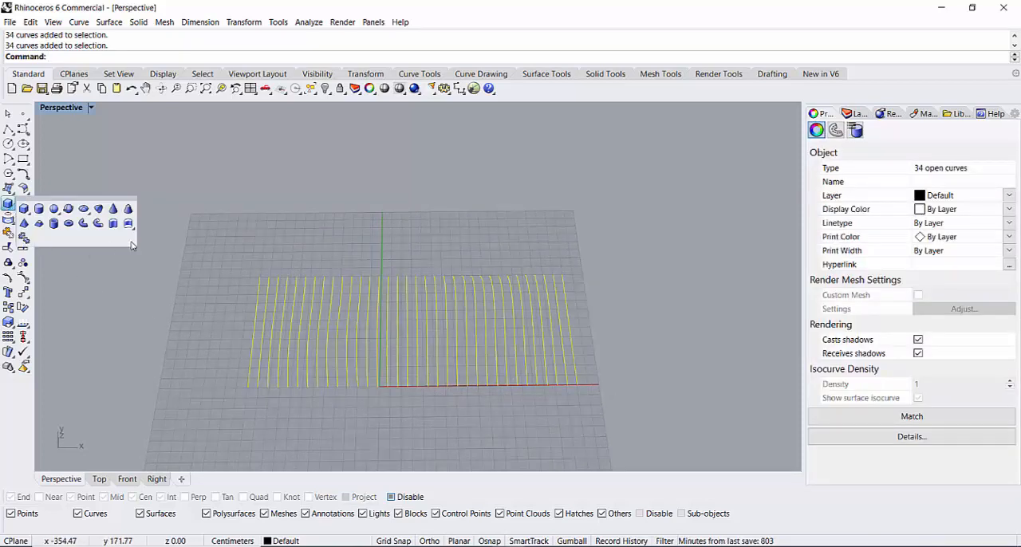
{"action": "left_click", "coordinate": [113, 224]}
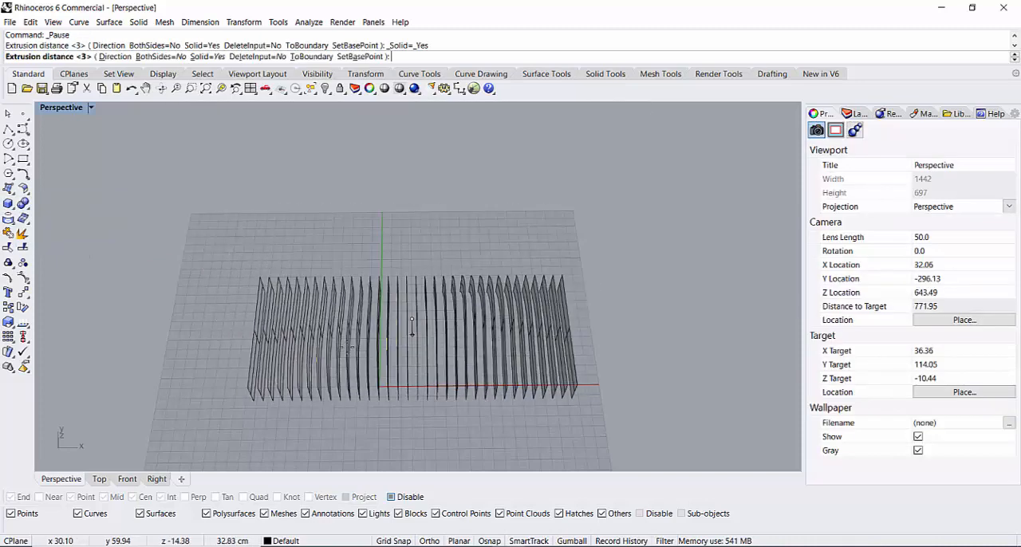
{"action": "right_click_drag", "start_coordinate": [351, 385], "coordinate": [360, 270]}
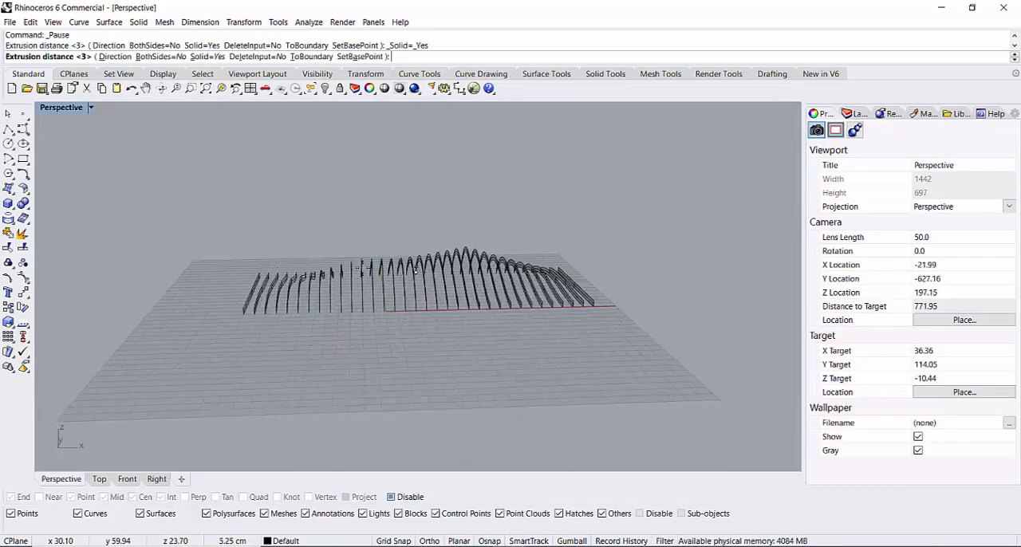
{"action": "scroll", "coordinate": [362, 257], "scroll_direction": "up", "scroll_amount": 5}
{"action": "scroll", "coordinate": [364, 246], "scroll_direction": "up", "scroll_amount": 1}
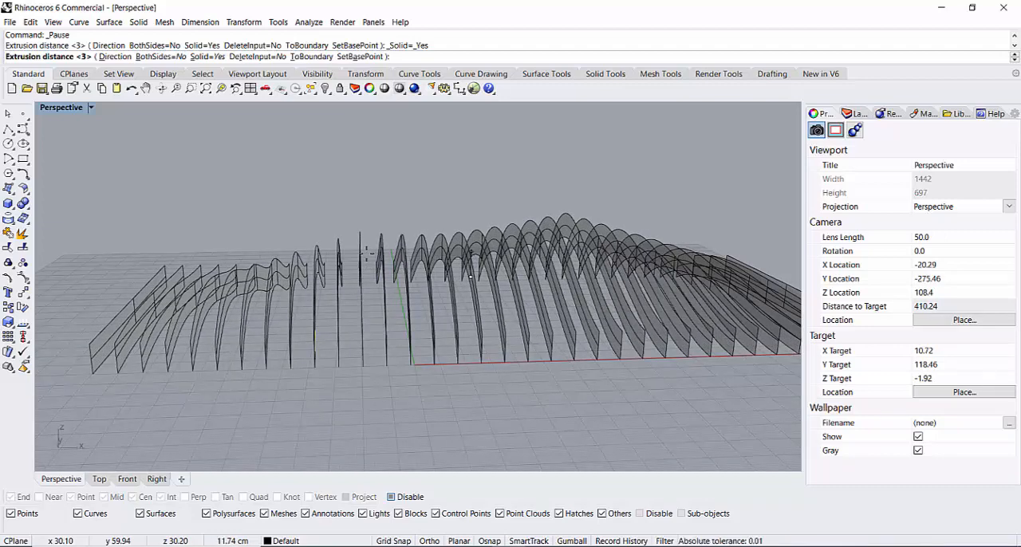
{"action": "type", "text": "2.5"}
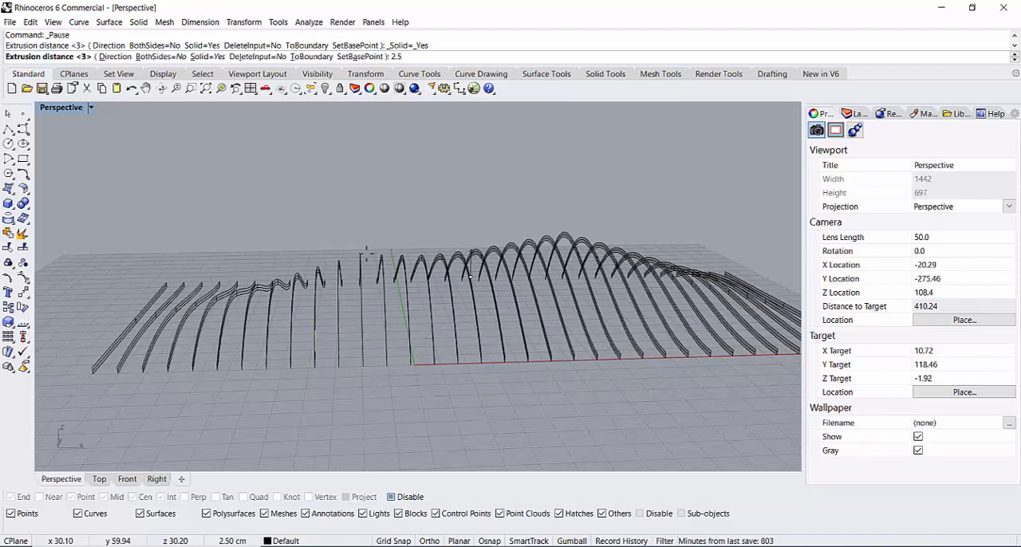
{"action": "key", "text": "Return"}
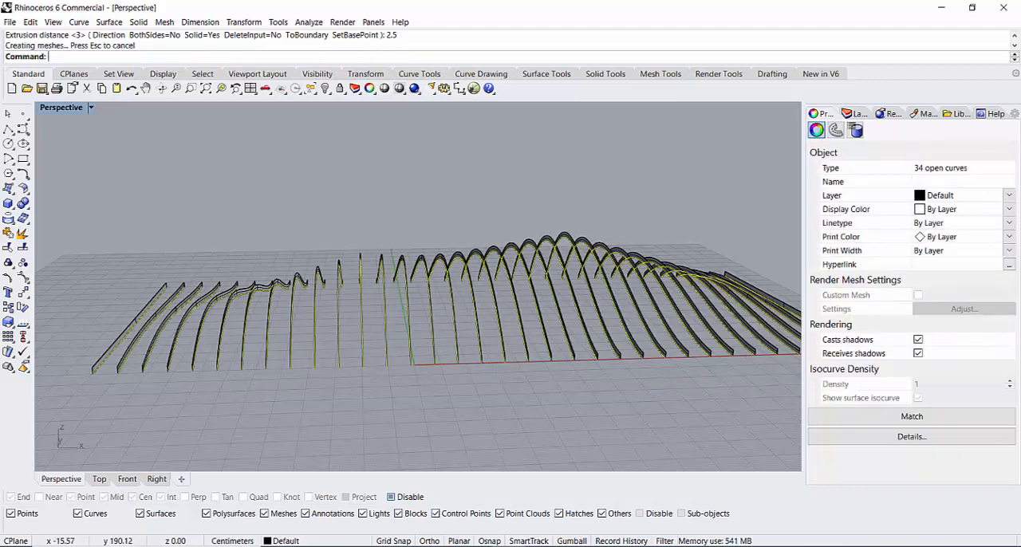
Step: Hide the selected base curves of the strips and show the hidden objects again
{"action": "right_click_drag", "start_coordinate": [402, 401], "coordinate": [215, 346]}
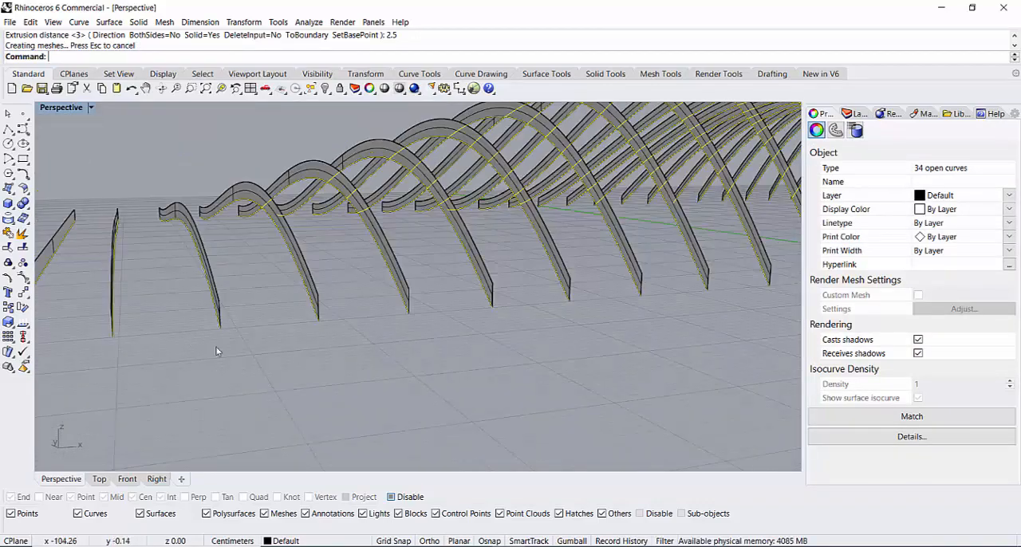
{"action": "mouse_move", "coordinate": [496, 327]}
{"action": "right_mouse_down"}
{"action": "mouse_move", "coordinate": [570, 346]}
{"action": "mouse_move", "coordinate": [567, 396]}
{"action": "mouse_move", "coordinate": [533, 438]}
{"action": "right_mouse_up"}
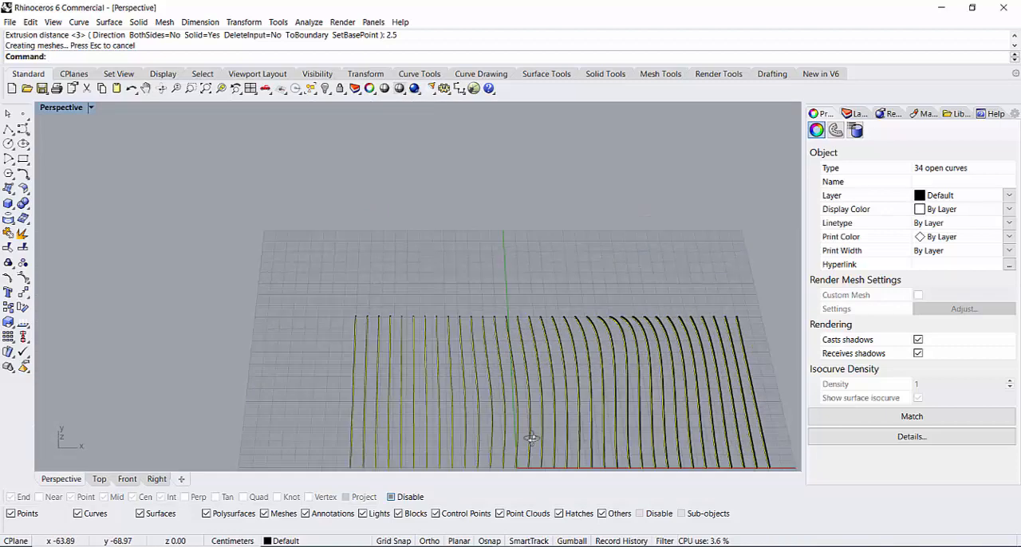
{"action": "scroll", "coordinate": [502, 363], "scroll_direction": "down", "scroll_amount": 10}
{"action": "scroll", "coordinate": [490, 366], "scroll_direction": "up", "scroll_amount": 6}
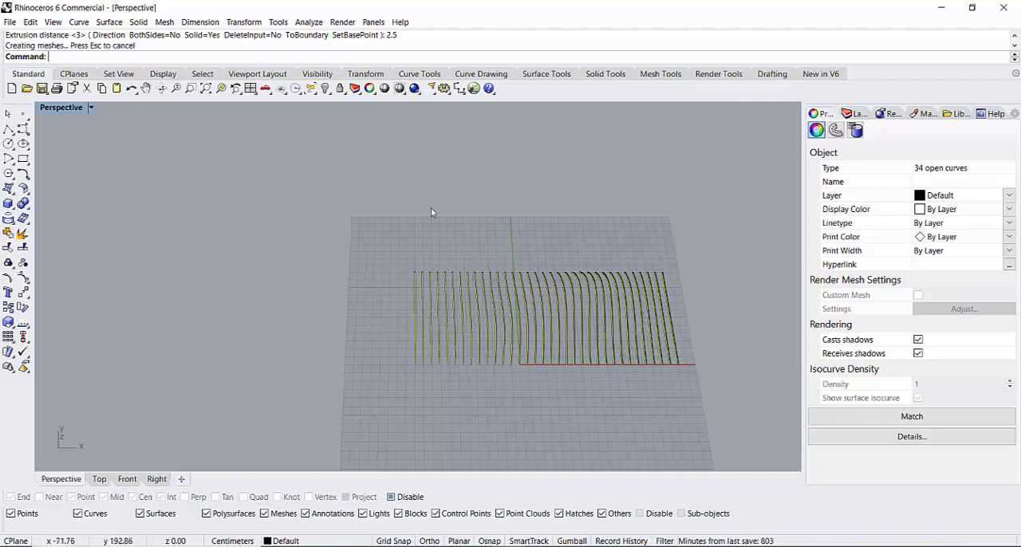
{"action": "left_click", "coordinate": [326, 90]}
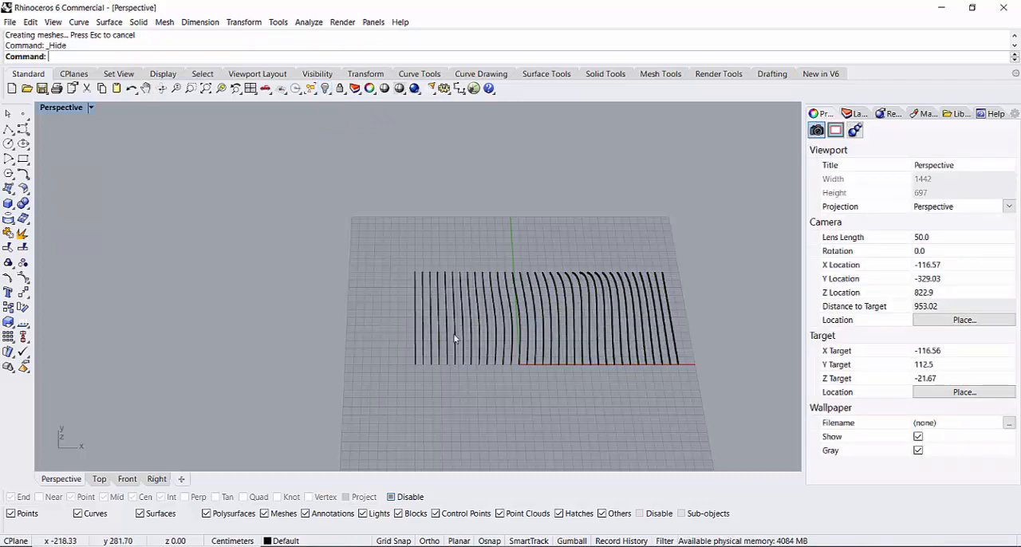
{"action": "right_click", "coordinate": [325, 89]}
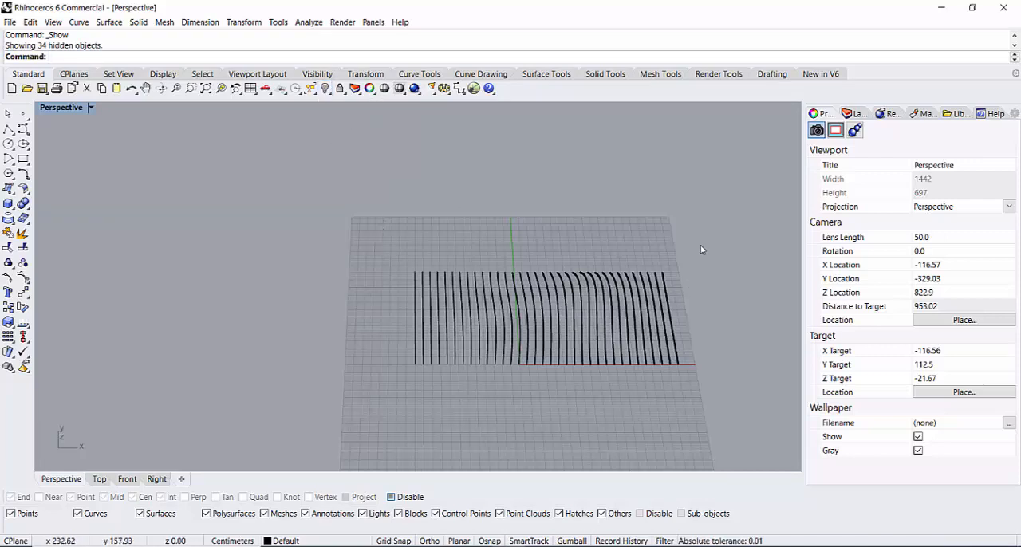
{"action": "left_click_drag", "start_coordinate": [699, 246], "coordinate": [370, 380]}
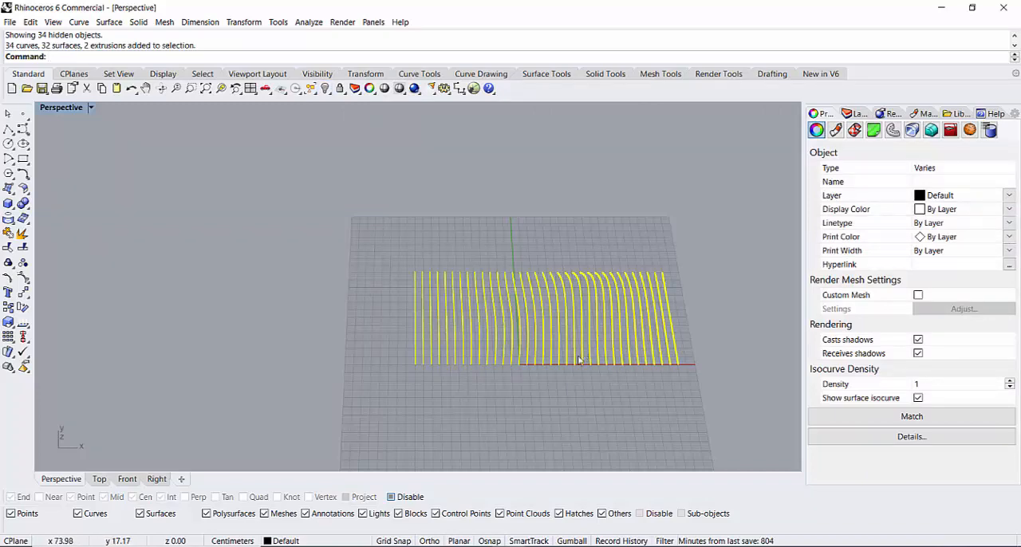
{"action": "scroll", "coordinate": [547, 392], "scroll_direction": "up", "scroll_amount": 3}
{"action": "scroll", "coordinate": [548, 393], "scroll_direction": "up", "scroll_amount": 1}
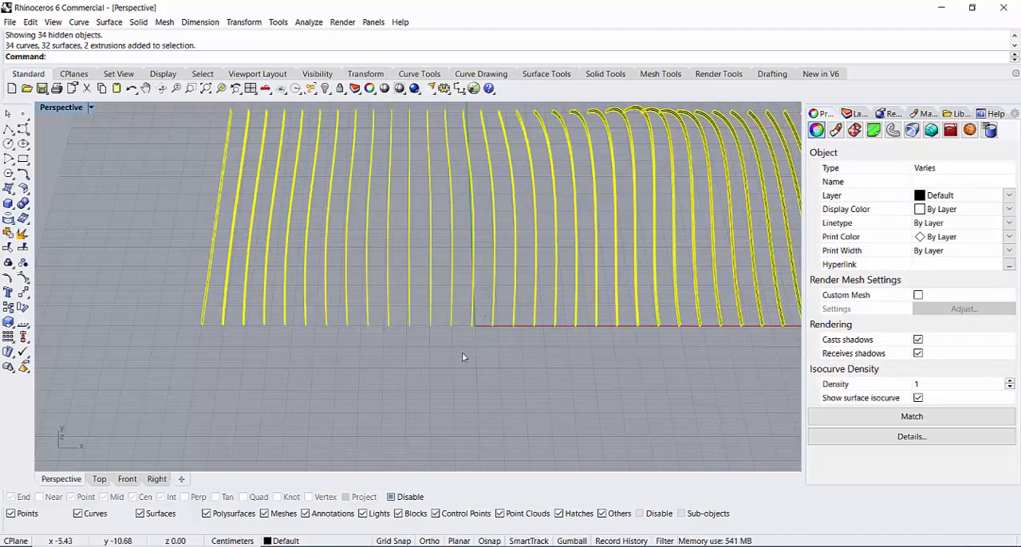
{"action": "left_click", "coordinate": [469, 307]}
{"action": "left_click", "coordinate": [470, 303]}
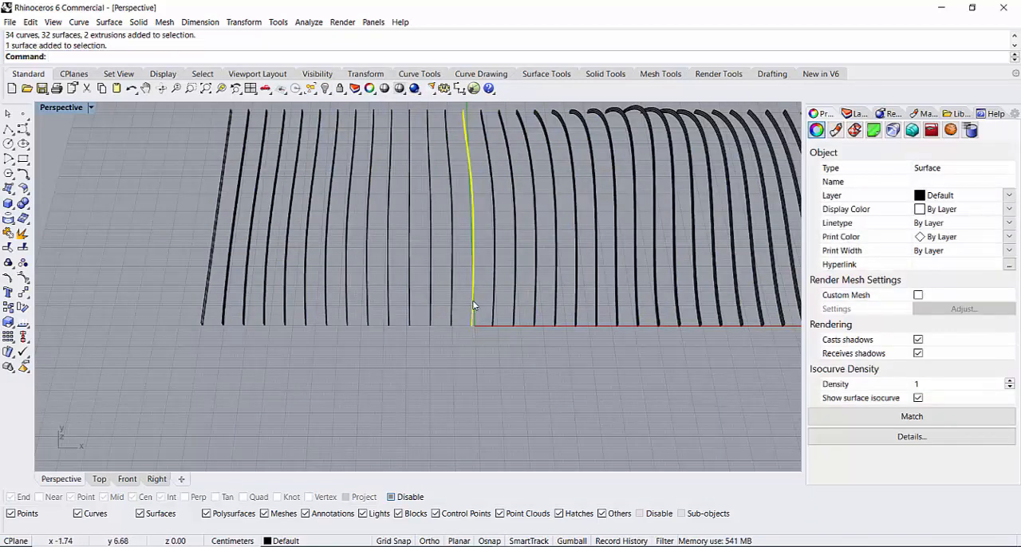
{"action": "left_click", "coordinate": [315, 95]}
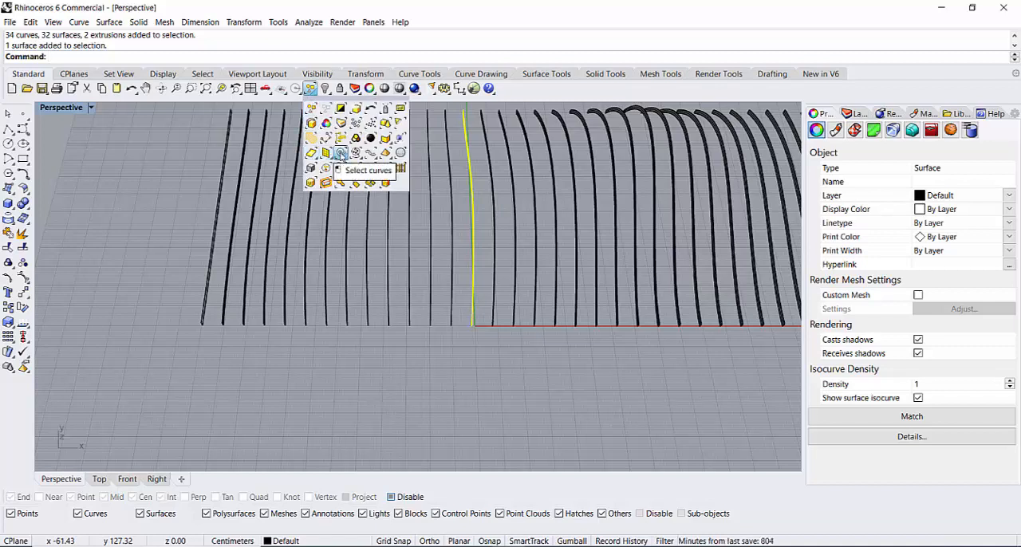
{"action": "left_click", "coordinate": [340, 152]}
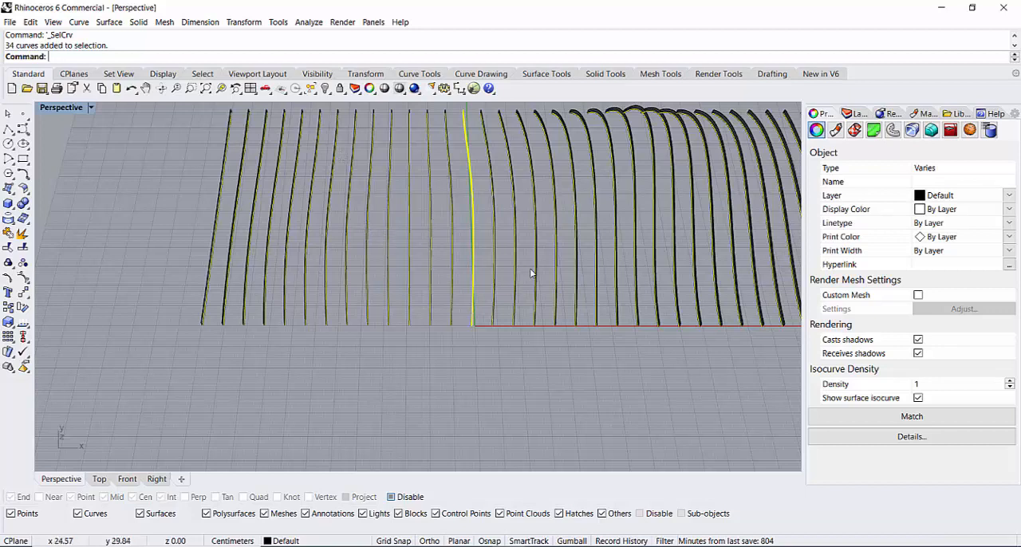
{"action": "left_click", "coordinate": [431, 373]}
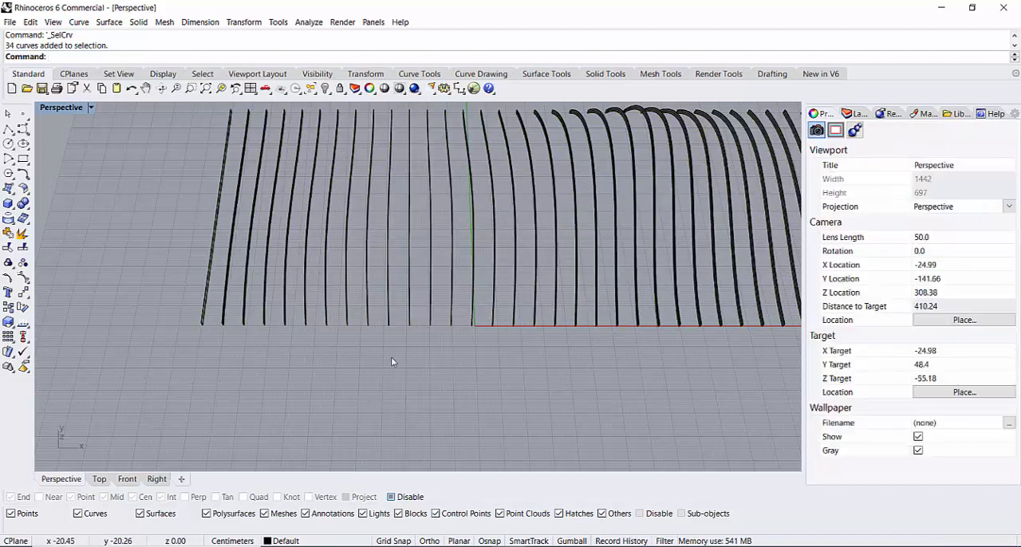
Step: Select every curve in the model by object type and hide them, leaving only the extruded strips
{"action": "left_click", "coordinate": [311, 87]}
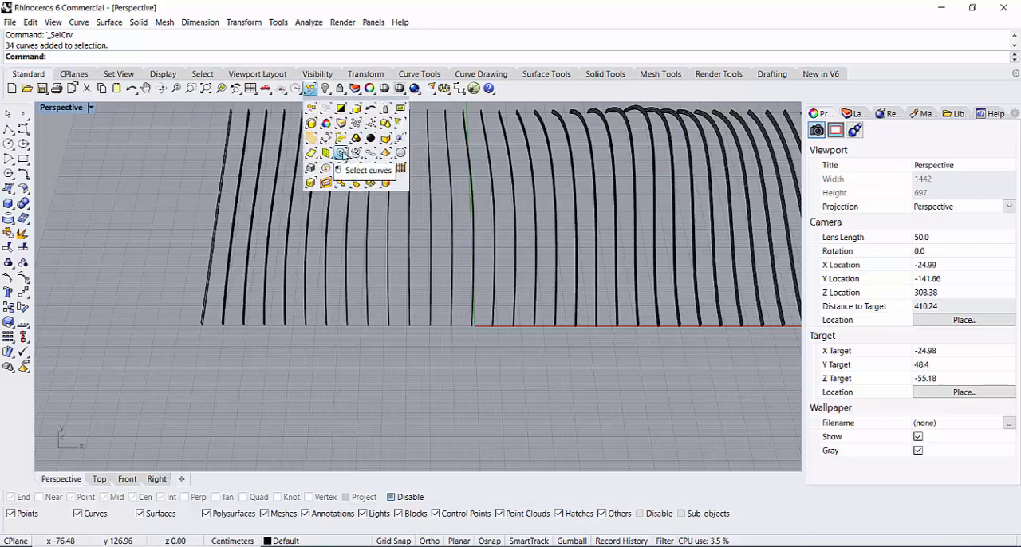
{"action": "left_click", "coordinate": [341, 153]}
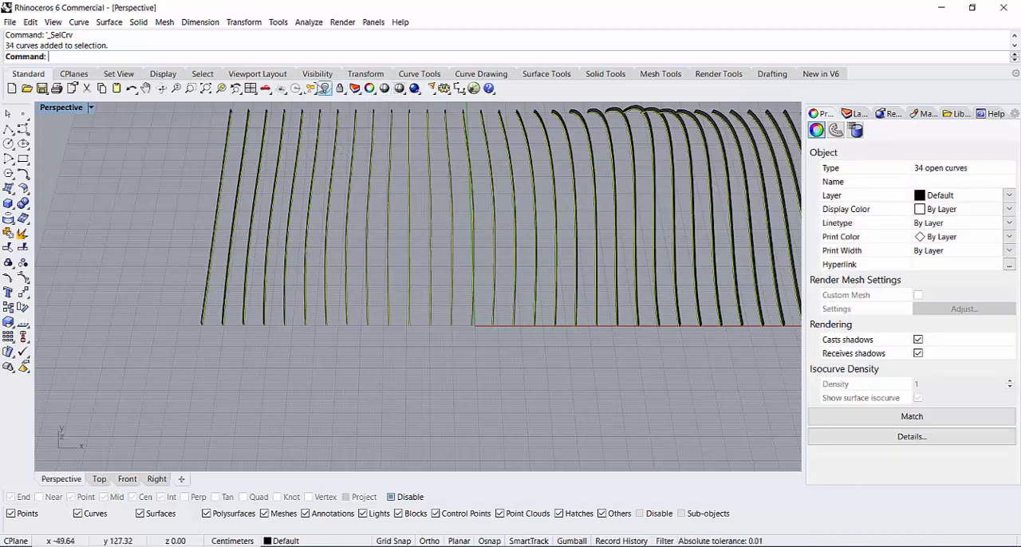
{"action": "left_click", "coordinate": [325, 89]}
Step: Start a solid surface extrusion of all the vertical strips, setting its direction horizontally along the X axis with two points on the ground
{"action": "scroll", "coordinate": [354, 236], "scroll_direction": "down", "scroll_amount": 5}
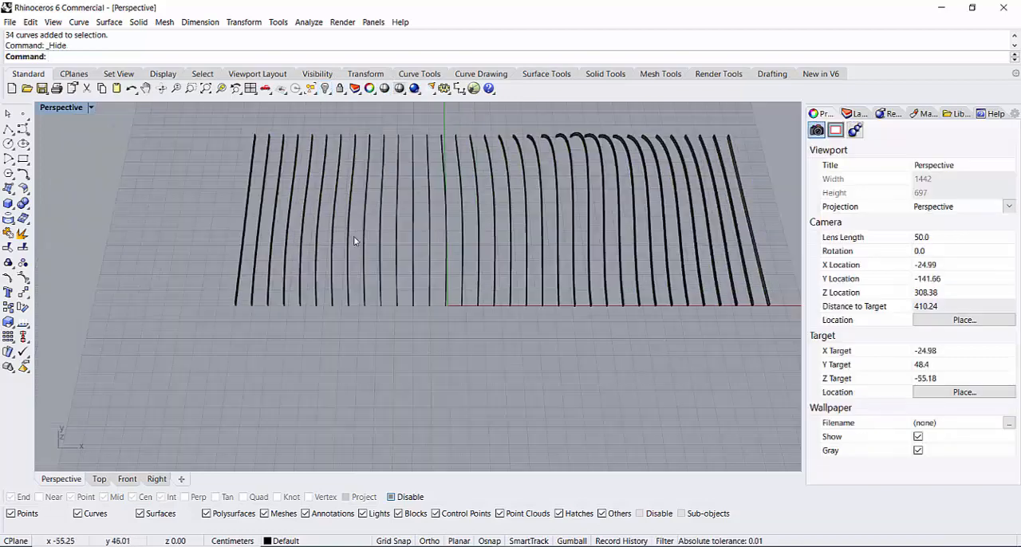
{"action": "right_click_drag", "start_coordinate": [492, 317], "coordinate": [480, 271]}
{"action": "scroll", "coordinate": [461, 242], "scroll_direction": "up", "scroll_amount": 3}
{"action": "scroll", "coordinate": [537, 251], "scroll_direction": "down", "scroll_amount": 3}
{"action": "left_click_drag", "start_coordinate": [643, 172], "coordinate": [313, 280]}
{"action": "scroll", "coordinate": [345, 300], "scroll_direction": "up", "scroll_amount": 5}
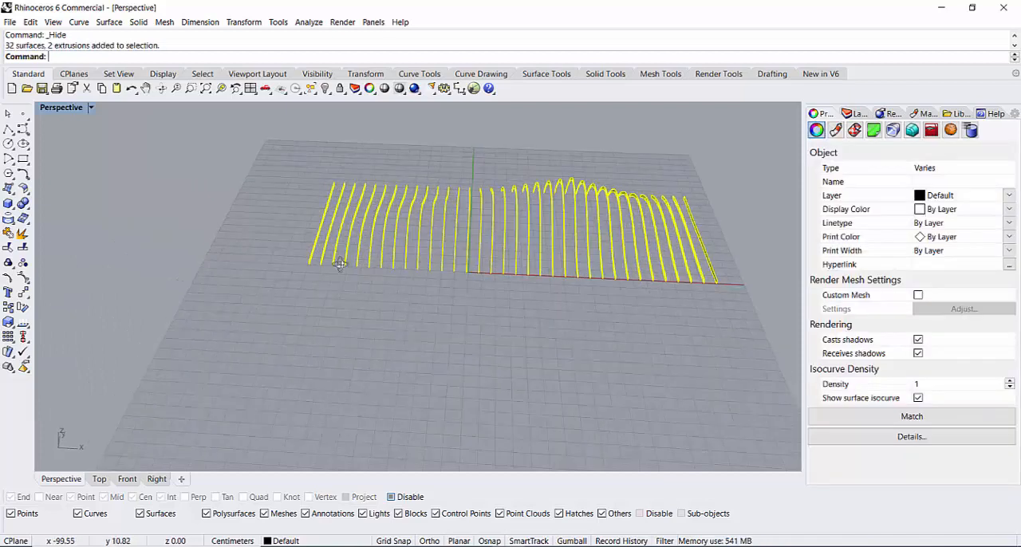
{"action": "left_click", "coordinate": [10, 204]}
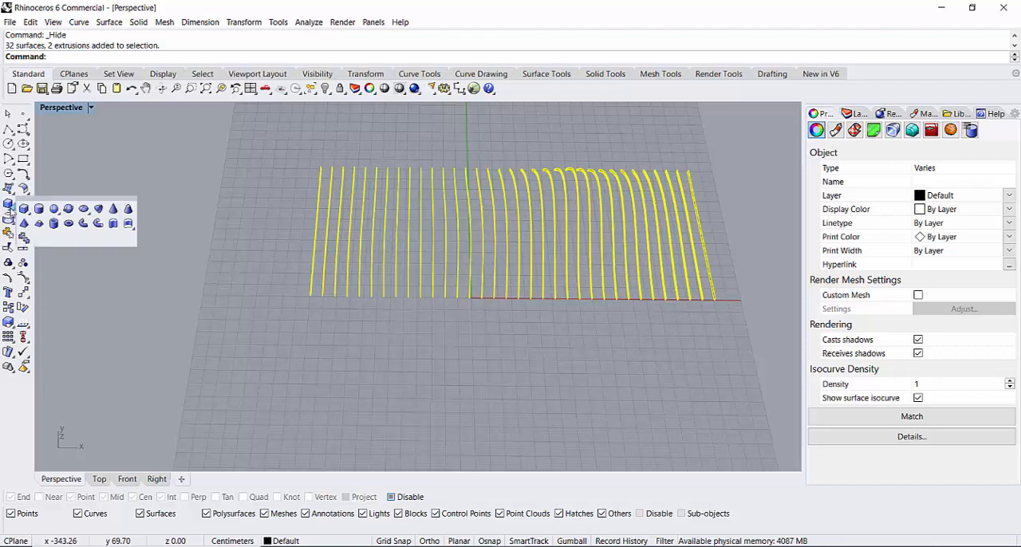
{"action": "left_click", "coordinate": [128, 227]}
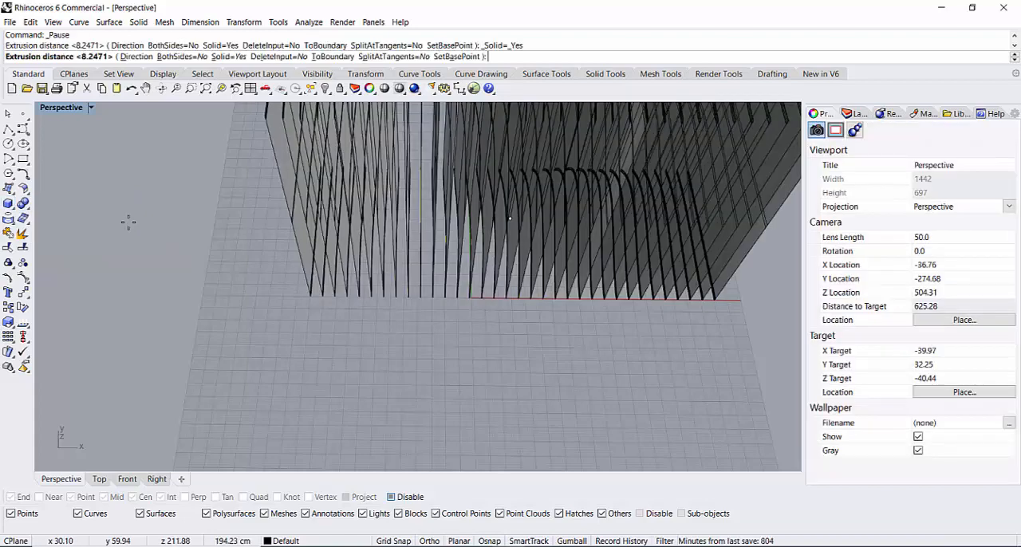
{"action": "right_click_drag", "start_coordinate": [435, 363], "coordinate": [416, 292]}
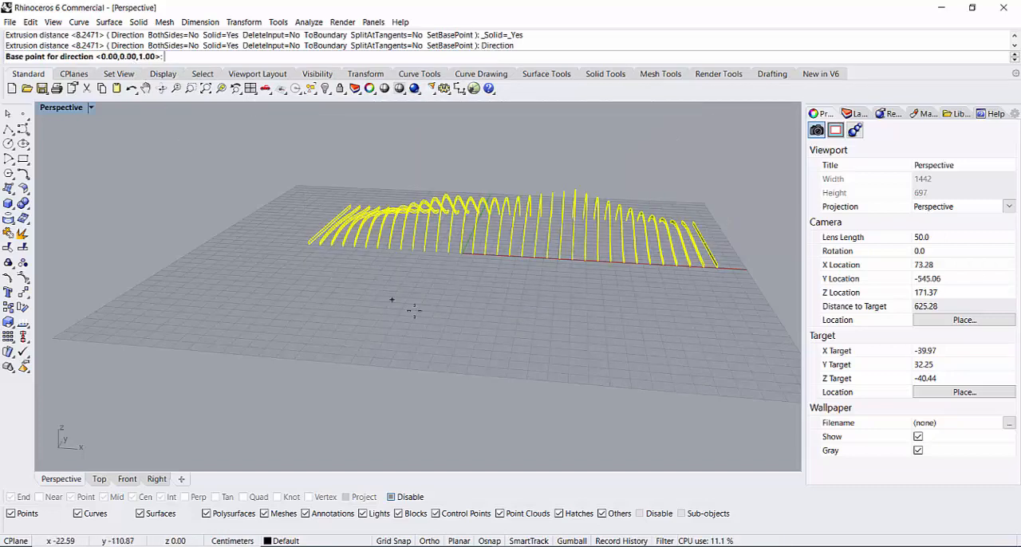
{"action": "right_click_drag", "start_coordinate": [433, 315], "coordinate": [487, 340]}
{"action": "scroll", "coordinate": [511, 281], "scroll_direction": "up", "scroll_amount": 5}
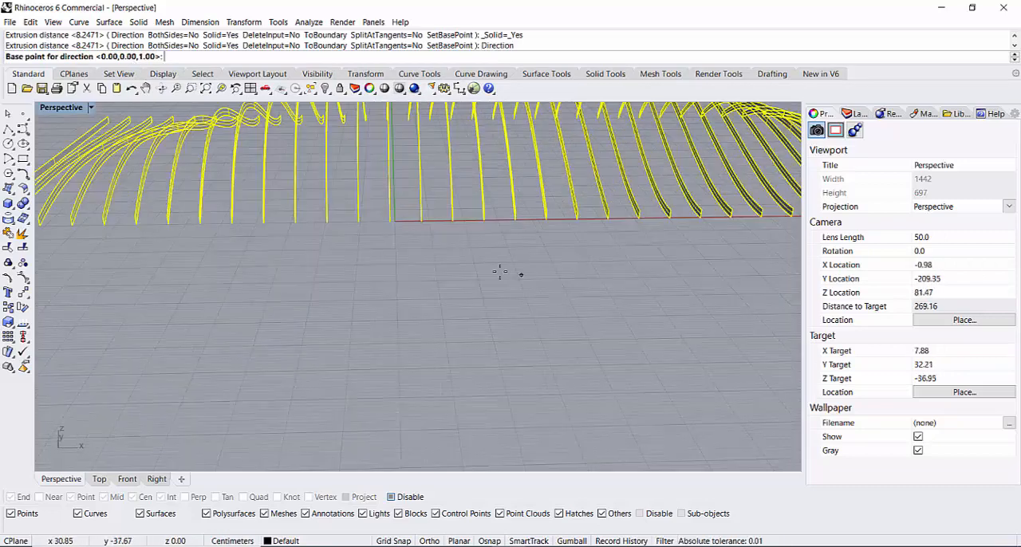
{"action": "scroll", "coordinate": [470, 281], "scroll_direction": "down", "scroll_amount": 1}
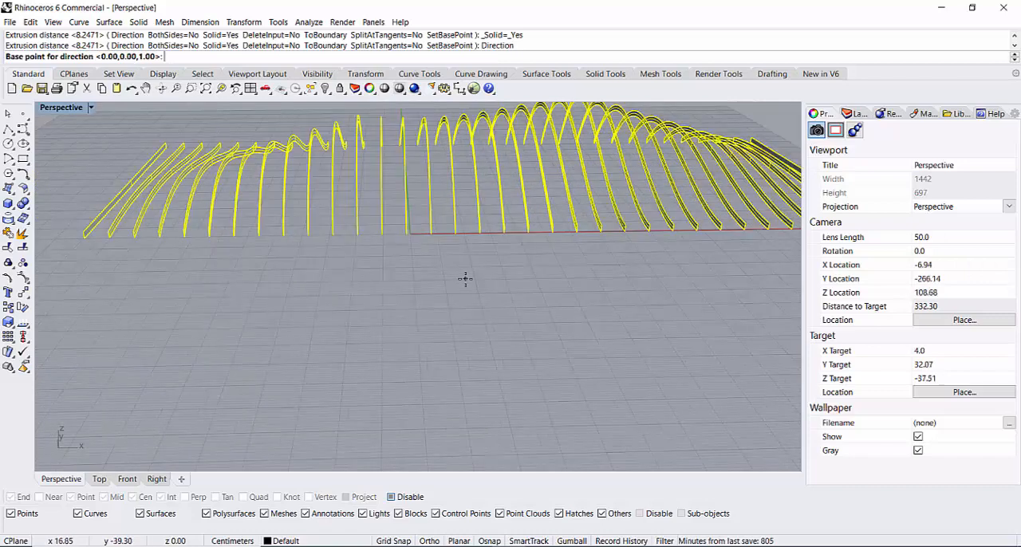
{"action": "left_click", "coordinate": [524, 265]}
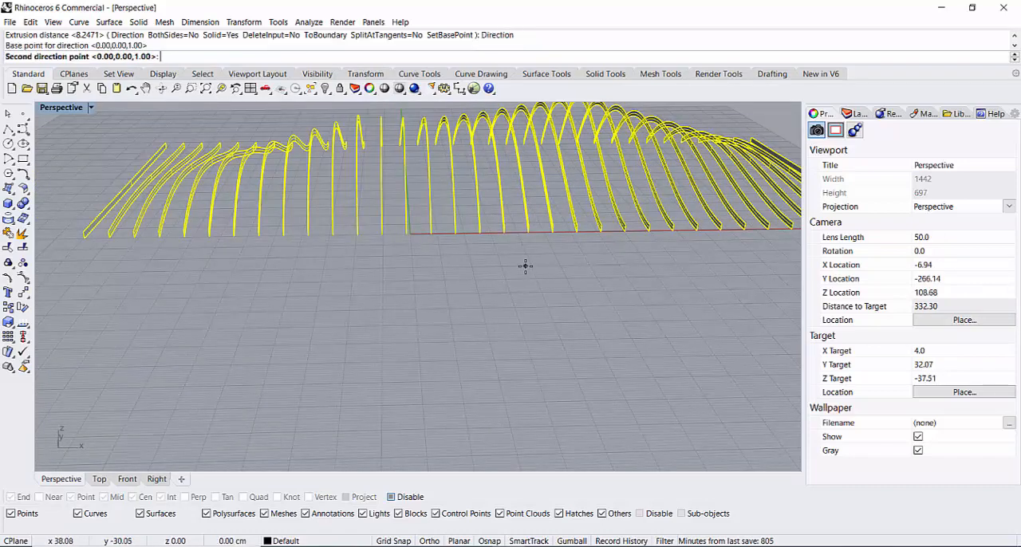
{"action": "left_click", "coordinate": [380, 269]}
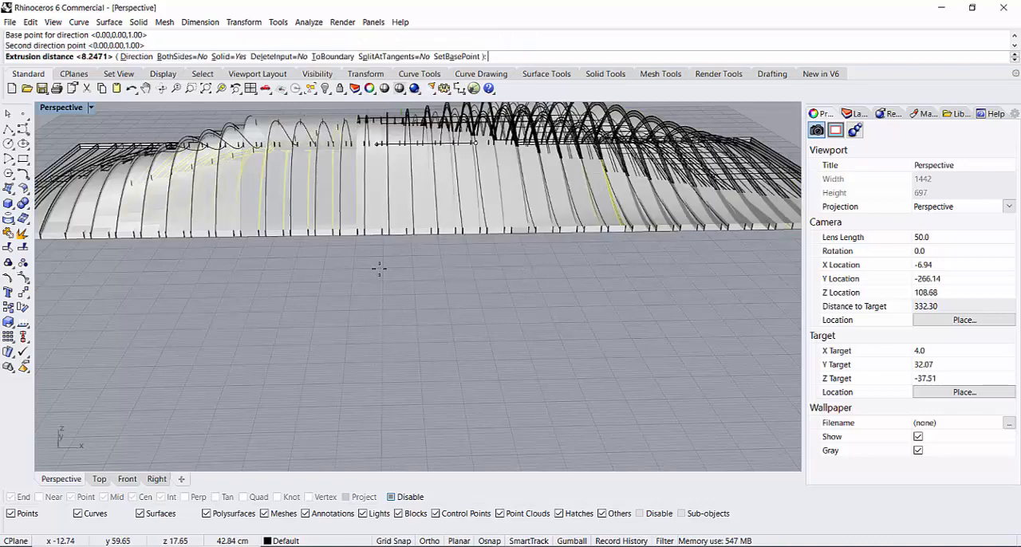
Step: Set the extrusion distance of the strips freehand to about 8.3 cm, thickening them into solid slats
{"action": "scroll", "coordinate": [409, 258], "scroll_direction": "down", "scroll_amount": 1}
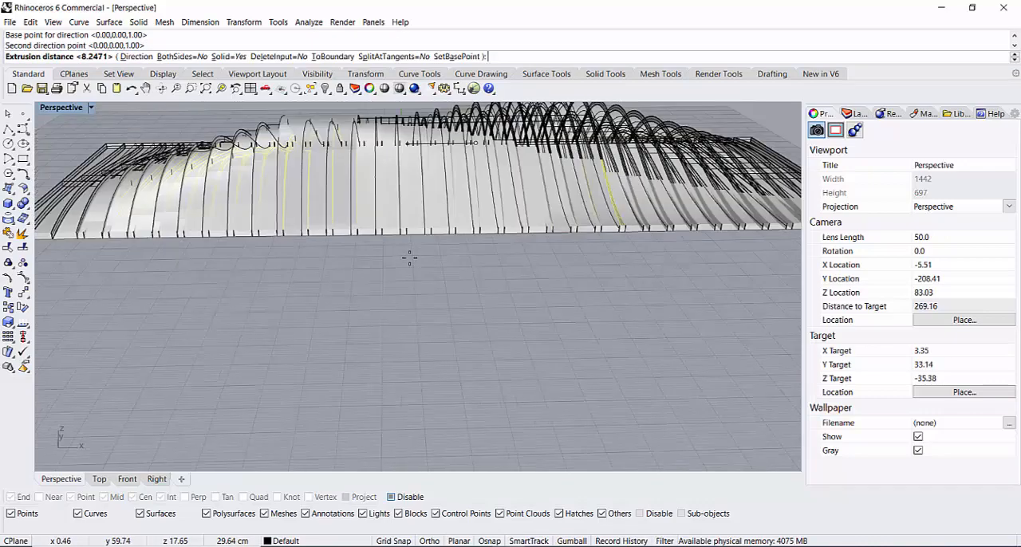
{"action": "scroll", "coordinate": [409, 258], "scroll_direction": "down", "scroll_amount": 3}
{"action": "scroll", "coordinate": [453, 182], "scroll_direction": "up", "scroll_amount": 6}
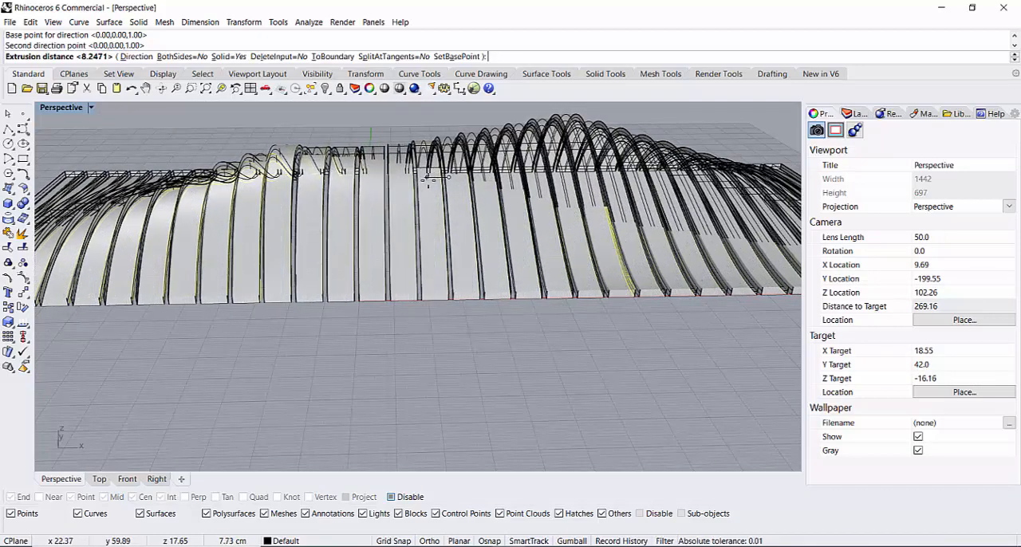
{"action": "scroll", "coordinate": [428, 179], "scroll_direction": "up", "scroll_amount": 3}
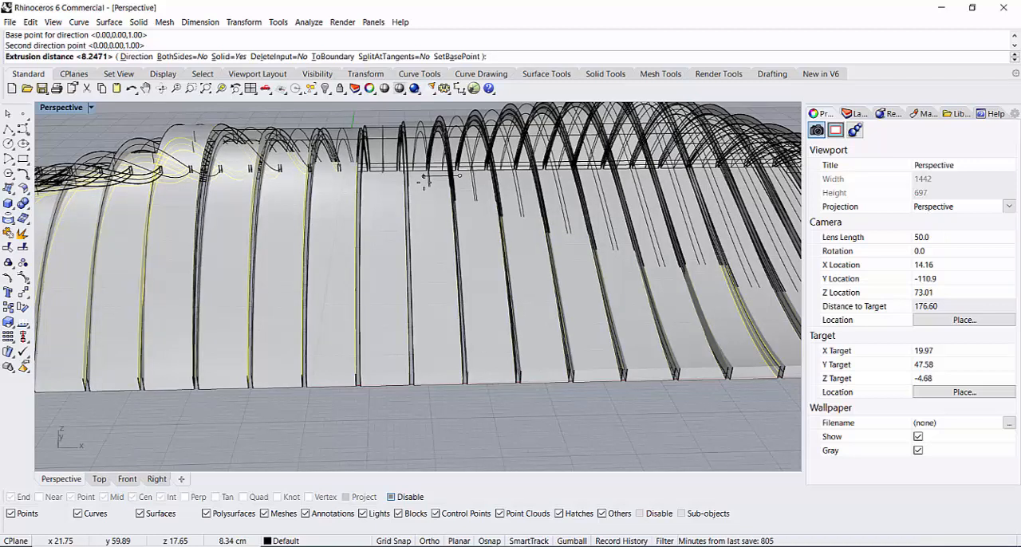
{"action": "left_click", "coordinate": [424, 183]}
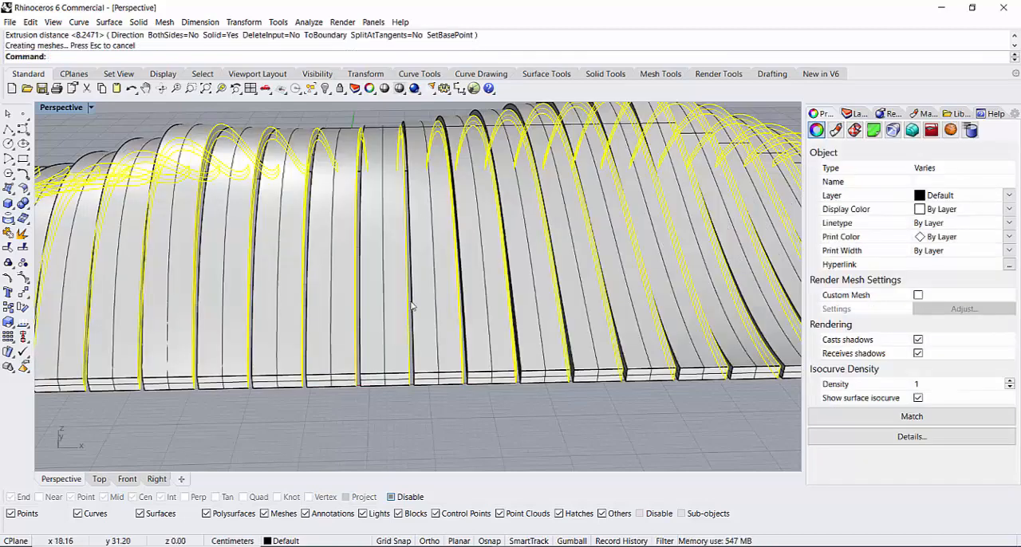
Step: Hide the original selected strips, leaving only the solid slats displayed
{"action": "scroll", "coordinate": [410, 301], "scroll_direction": "down", "scroll_amount": 9}
{"action": "scroll", "coordinate": [411, 301], "scroll_direction": "down", "scroll_amount": 3}
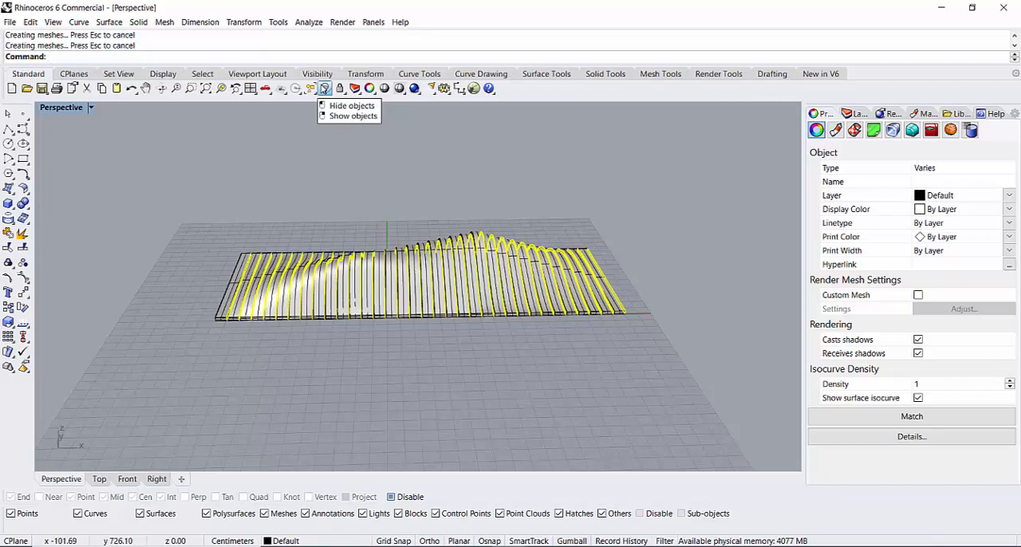
{"action": "left_click", "coordinate": [324, 90]}
Step: Examine the wavy slatted surface from several sides and up close, including the slat edges and gaps
{"action": "scroll", "coordinate": [315, 333], "scroll_direction": "down", "scroll_amount": 12}
{"action": "scroll", "coordinate": [315, 319], "scroll_direction": "up", "scroll_amount": 10}
{"action": "right_click_drag", "start_coordinate": [314, 308], "coordinate": [705, 365]}
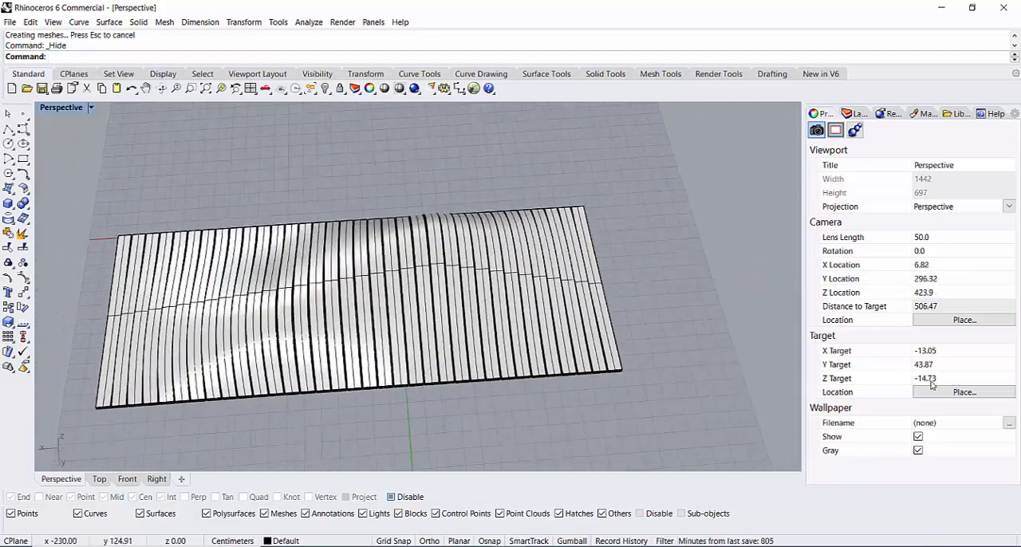
{"action": "scroll", "coordinate": [447, 335], "scroll_direction": "down", "scroll_amount": 5}
{"action": "scroll", "coordinate": [468, 337], "scroll_direction": "up", "scroll_amount": 8}
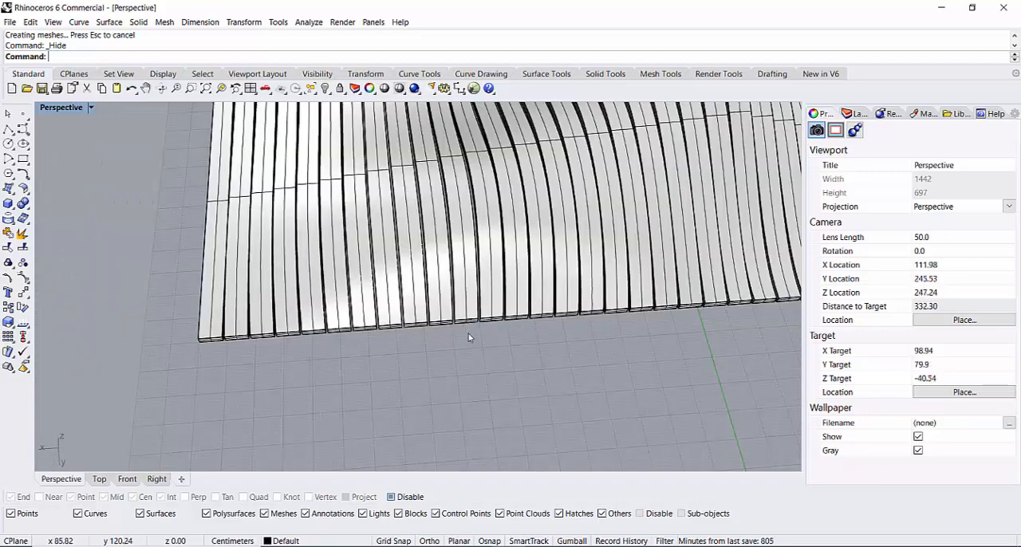
{"action": "right_click_drag", "start_coordinate": [468, 337], "coordinate": [425, 451]}
{"action": "scroll", "coordinate": [513, 329], "scroll_direction": "down", "scroll_amount": 10}
{"action": "scroll", "coordinate": [630, 361], "scroll_direction": "up", "scroll_amount": 4}
{"action": "right_click_drag", "start_coordinate": [728, 372], "coordinate": [295, 353]}
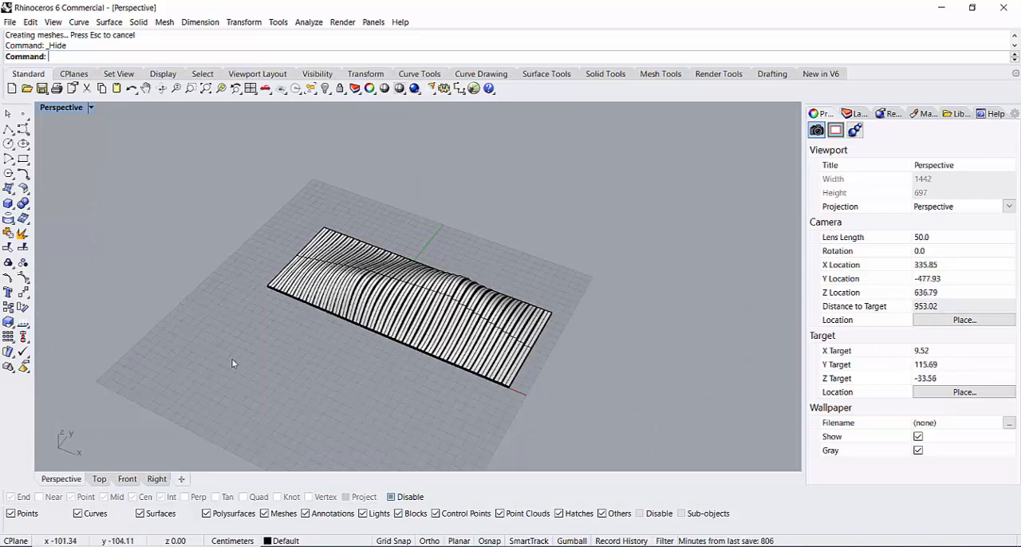
Step: Draw a circle with a radius of about 74 cm on the ground plane beside the slatted surface
{"action": "left_click", "coordinate": [8, 143]}
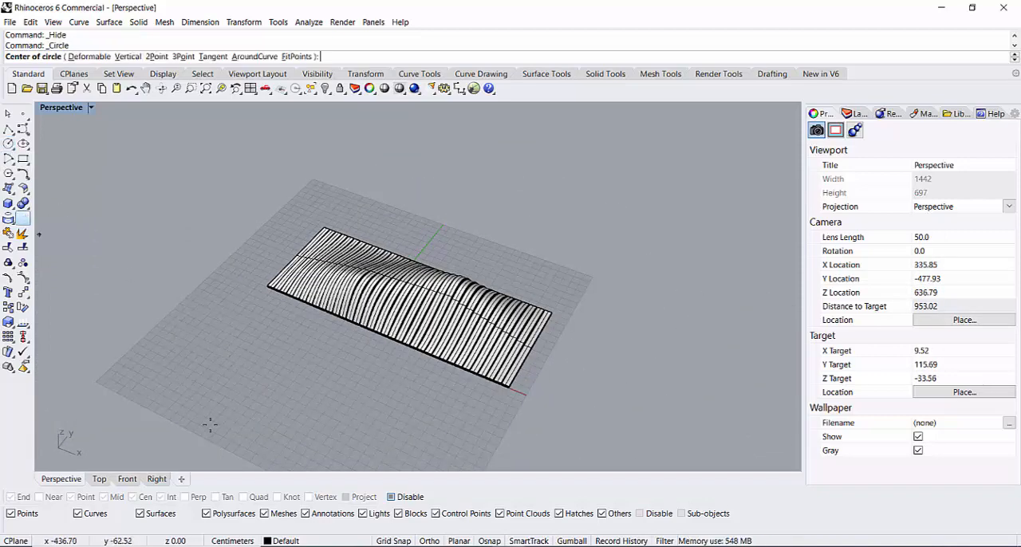
{"action": "left_click", "coordinate": [212, 369]}
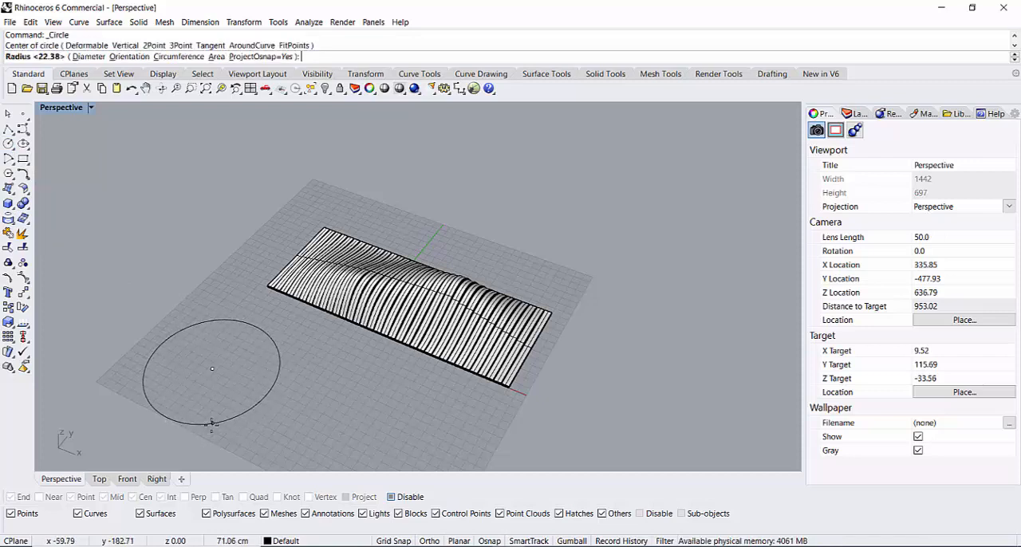
{"action": "left_click", "coordinate": [211, 426]}
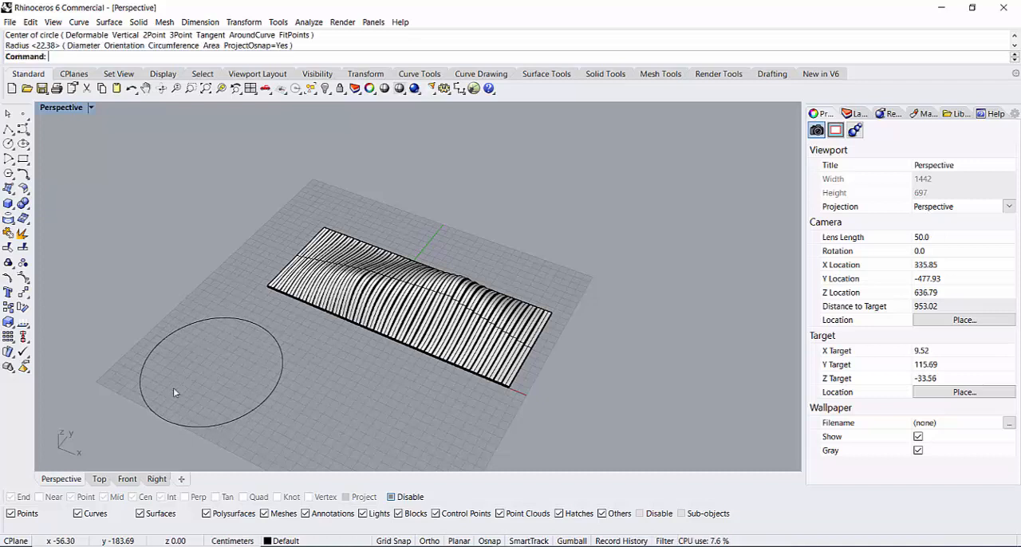
Step: Draw a much smaller circle around the centre of the large circle
{"action": "left_click", "coordinate": [8, 144]}
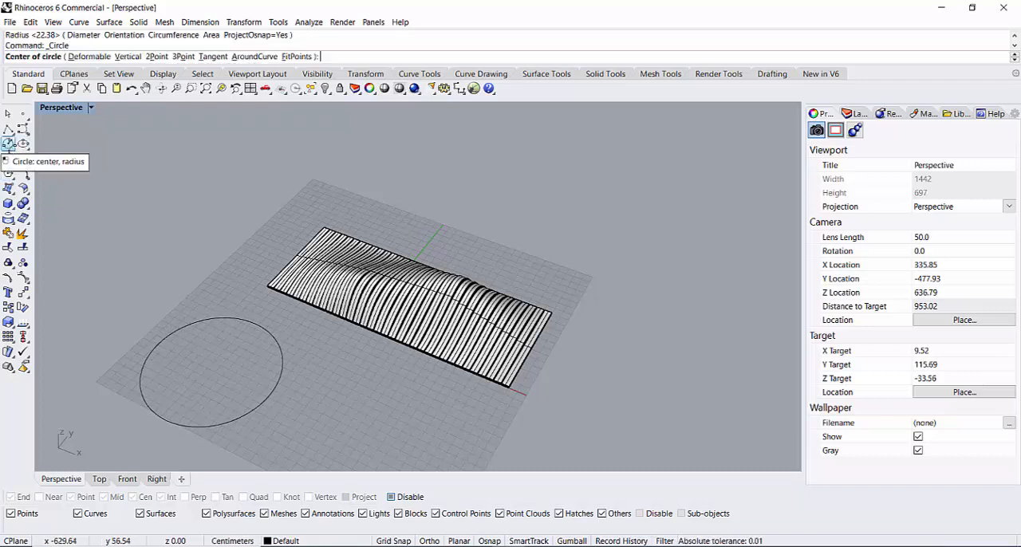
{"action": "left_click", "coordinate": [210, 375]}
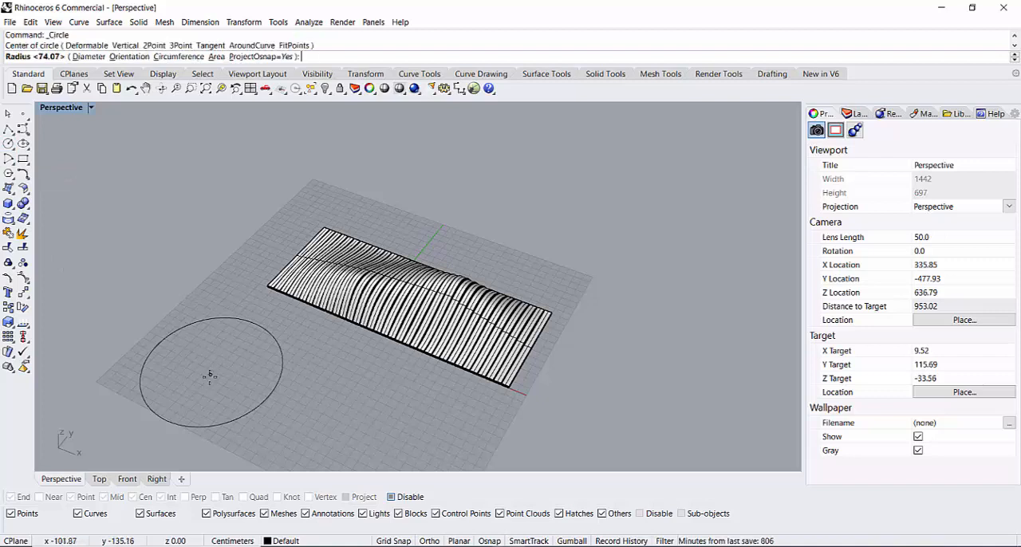
{"action": "left_click", "coordinate": [205, 393]}
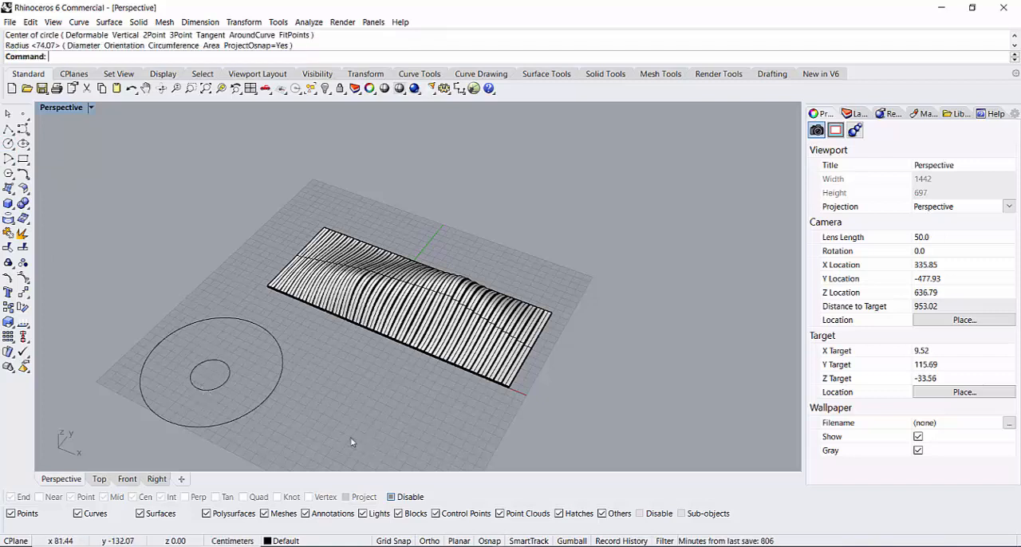
{"action": "key", "text": "Return"}
{"action": "key", "text": "Escape"}
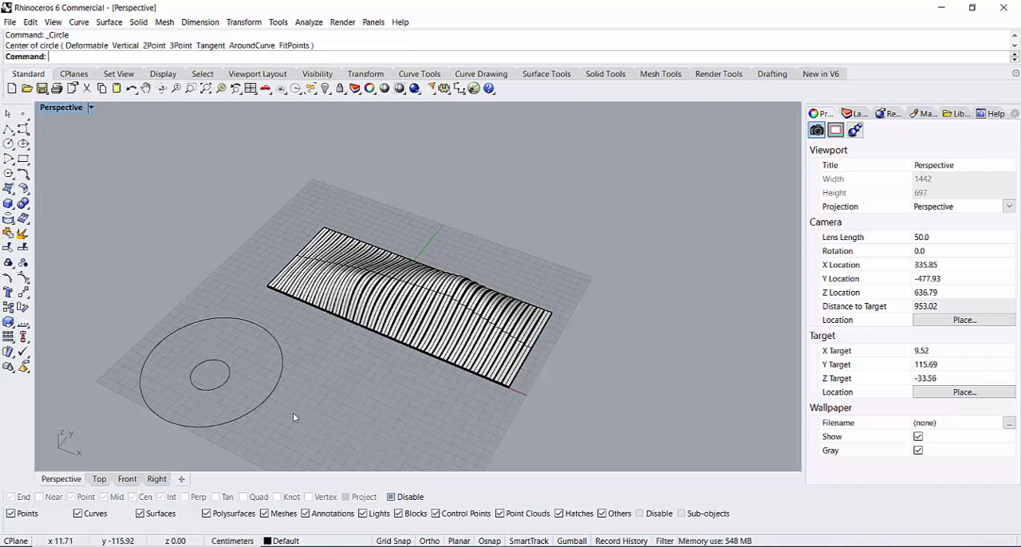
Step: Reshape the large circle into a heart by moving its far middle control point inward and the opposite one outward
{"action": "left_click", "coordinate": [267, 406]}
{"action": "scroll", "coordinate": [195, 375], "scroll_direction": "up", "scroll_amount": 3}
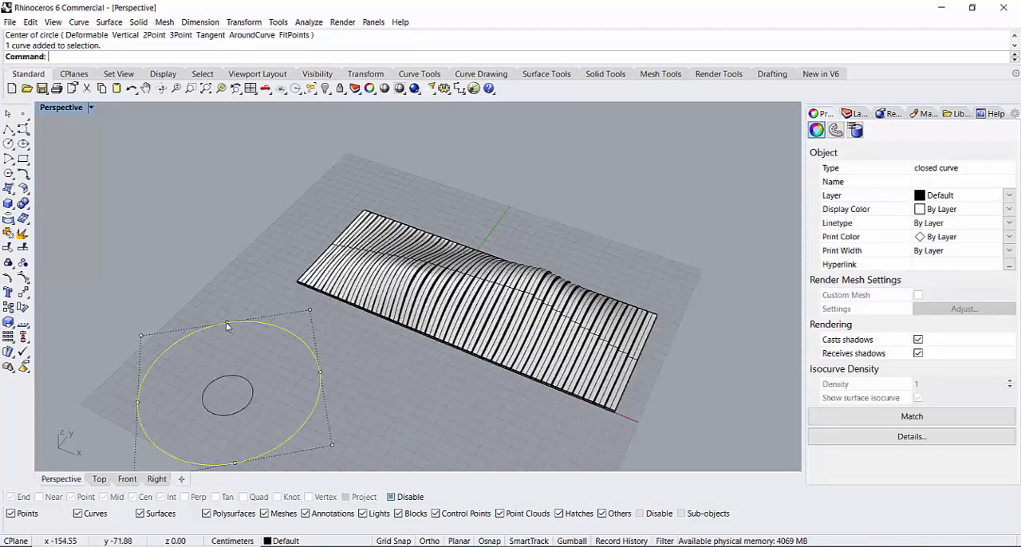
{"action": "left_click_drag", "start_coordinate": [226, 322], "coordinate": [225, 355]}
{"action": "scroll", "coordinate": [230, 415], "scroll_direction": "down", "scroll_amount": 2}
{"action": "scroll", "coordinate": [238, 457], "scroll_direction": "up", "scroll_amount": 2}
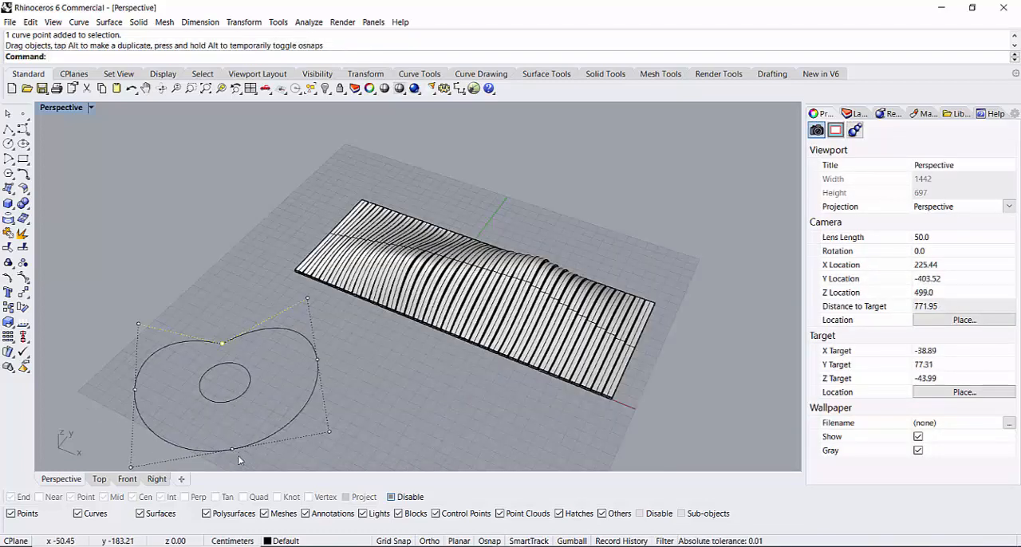
{"action": "scroll", "coordinate": [235, 462], "scroll_direction": "down", "scroll_amount": 2}
{"action": "scroll", "coordinate": [241, 463], "scroll_direction": "up", "scroll_amount": 2}
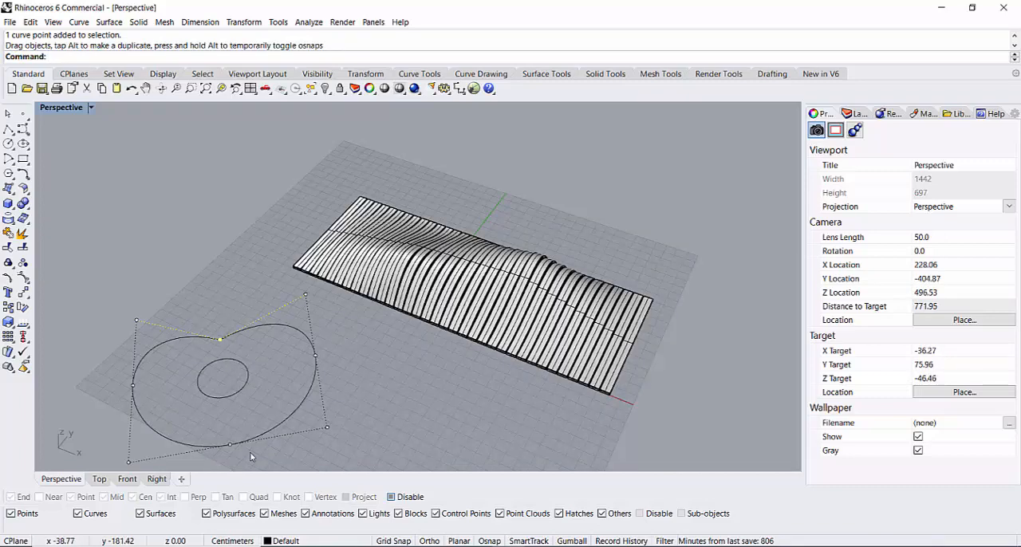
{"action": "right_click_drag", "start_coordinate": [389, 419], "coordinate": [416, 321], "text": "shift"}
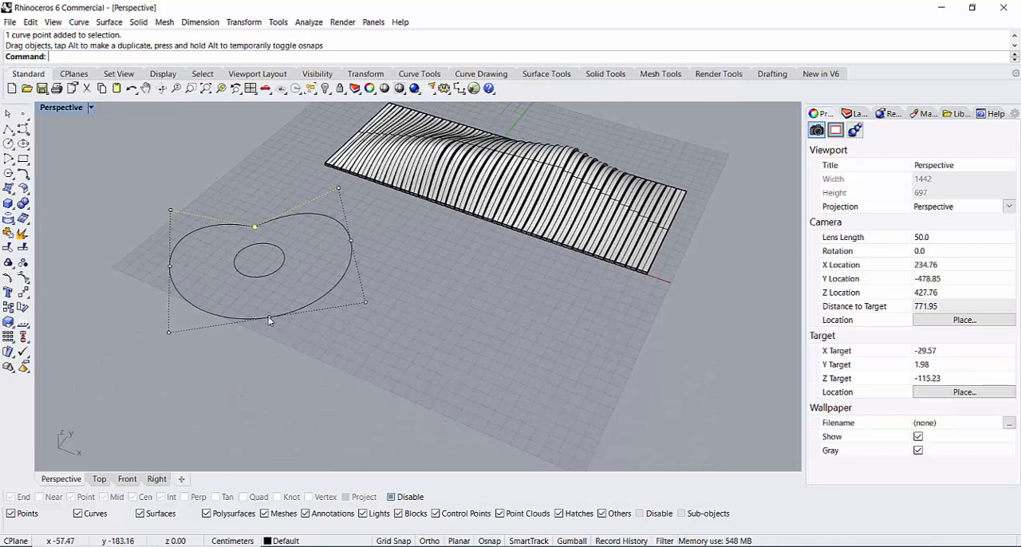
{"action": "left_click_drag", "start_coordinate": [268, 319], "coordinate": [275, 354]}
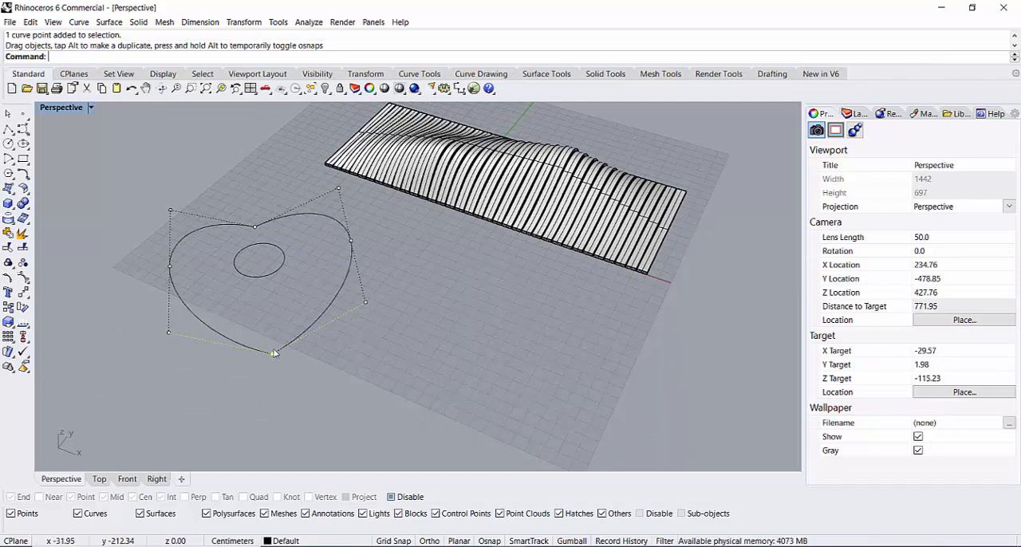
Step: Reshape the small inner circle into a matching heart by moving its two opposite middle control points
{"action": "left_click", "coordinate": [265, 276]}
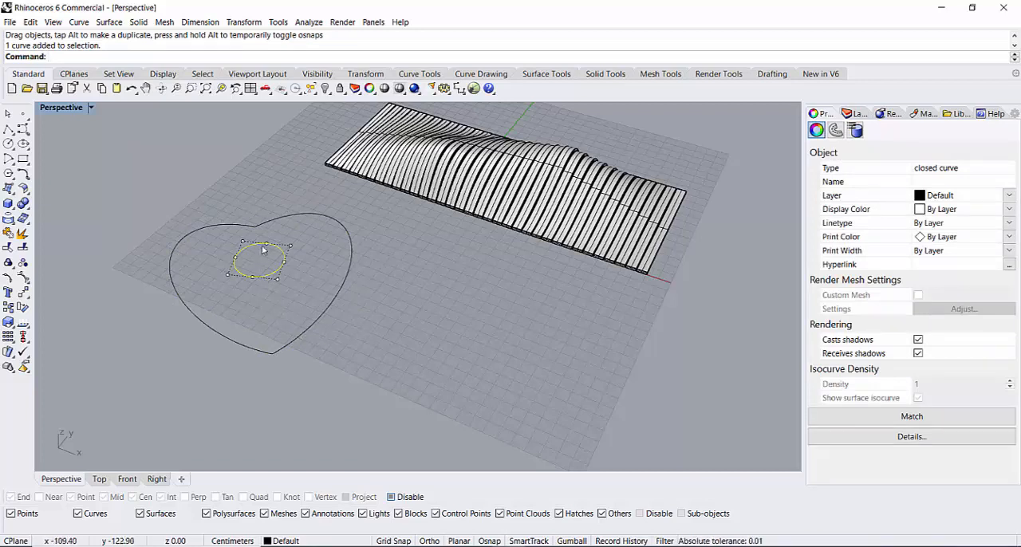
{"action": "left_click", "coordinate": [264, 252]}
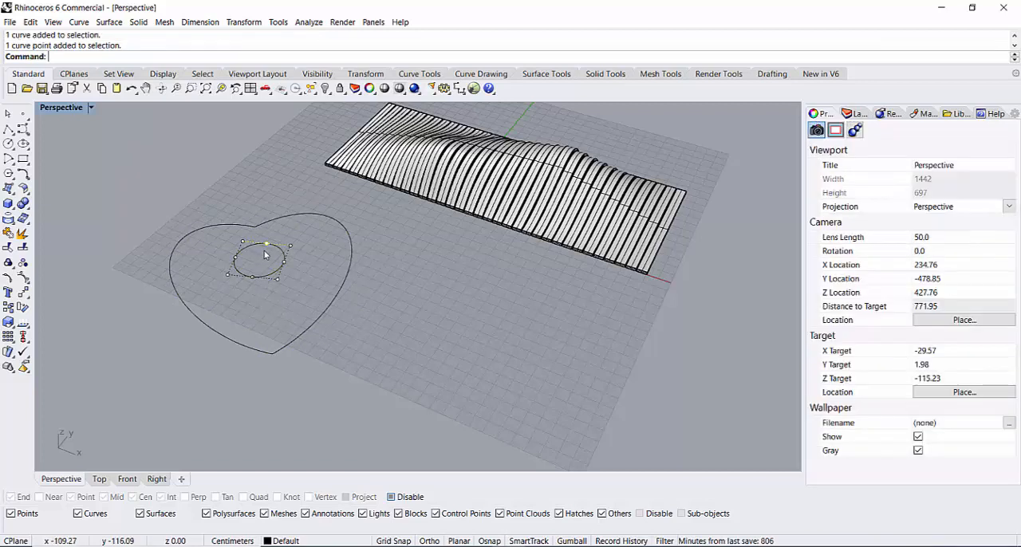
{"action": "left_click_drag", "start_coordinate": [265, 256], "coordinate": [248, 295]}
{"action": "scroll", "coordinate": [266, 282], "scroll_direction": "up", "scroll_amount": 4}
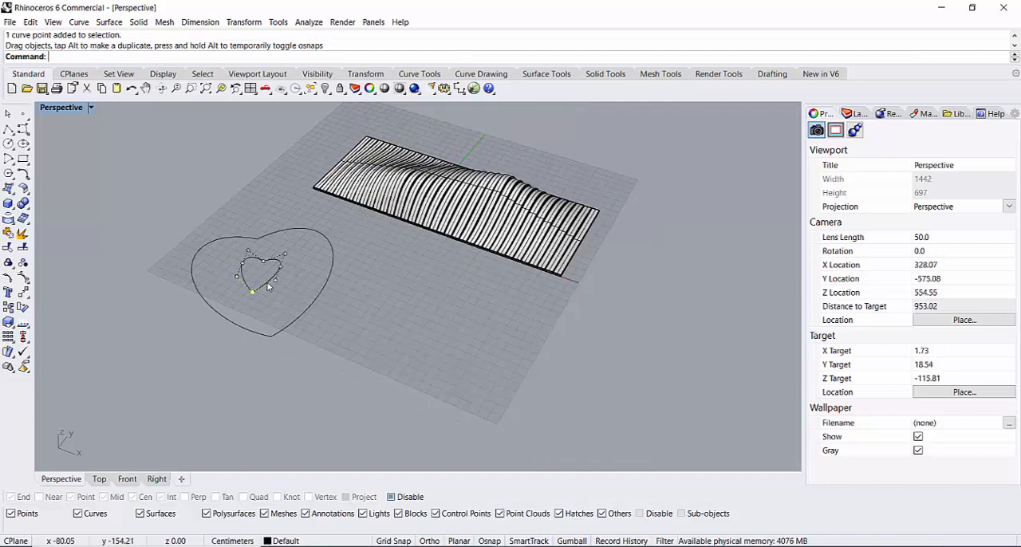
{"action": "key", "text": "Escape"}
Step: Move the small heart slightly toward the tip of the large heart and deselect it
{"action": "left_click", "coordinate": [251, 301]}
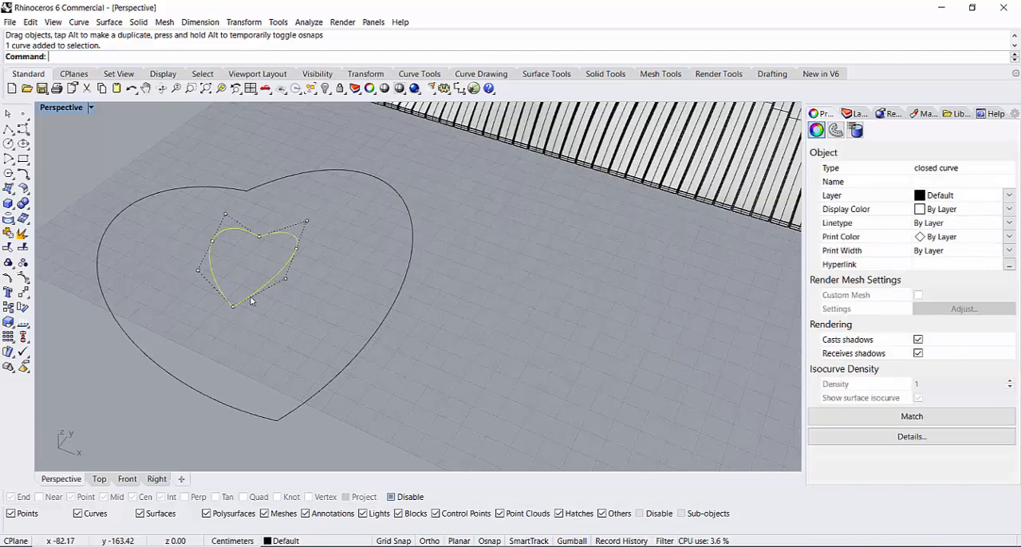
{"action": "left_click_drag", "start_coordinate": [249, 300], "coordinate": [255, 324]}
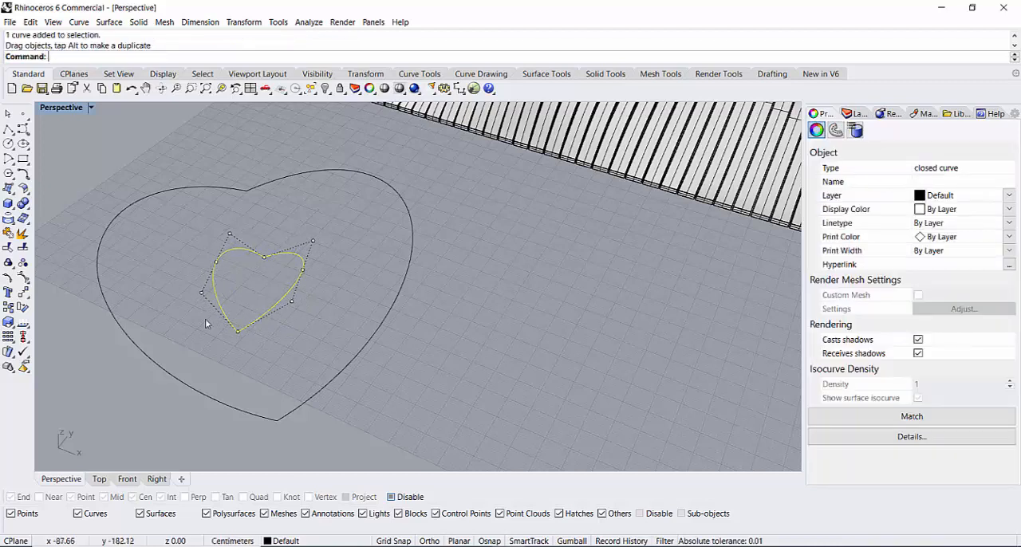
{"action": "left_click_drag", "start_coordinate": [195, 272], "coordinate": [189, 296]}
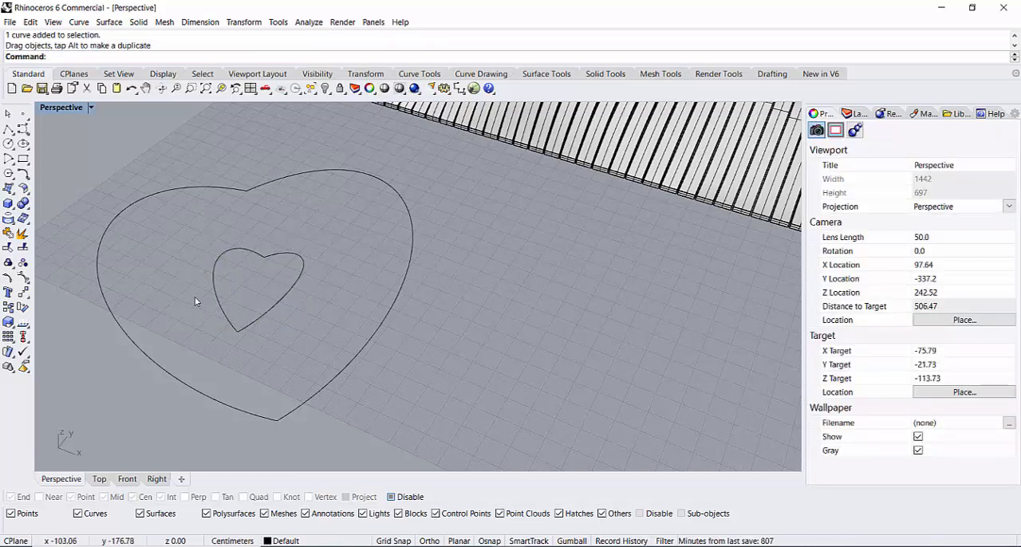
Step: Rotate the small heart about 10.5 degrees around a point just outside its tip
{"action": "left_click", "coordinate": [274, 306]}
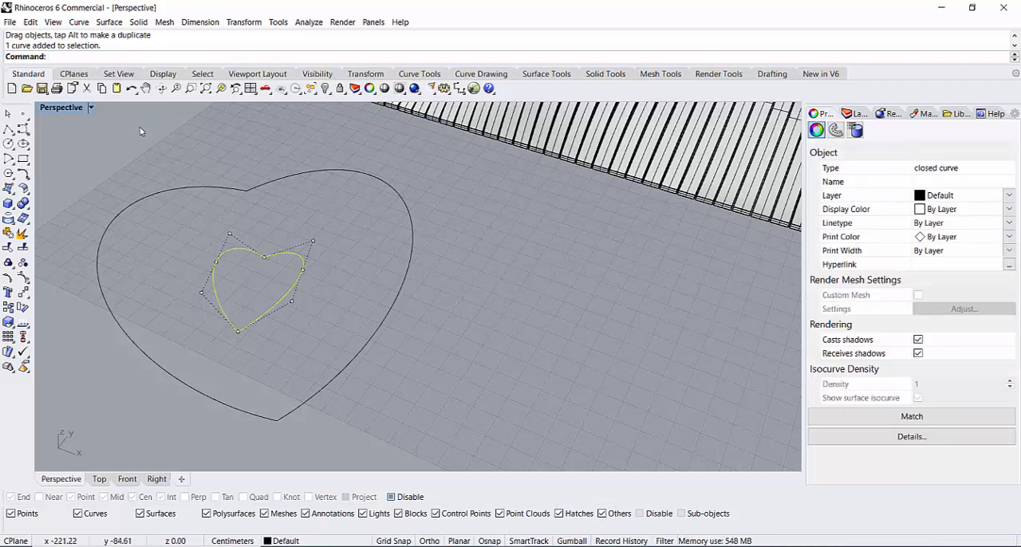
{"action": "type", "text": "R"}
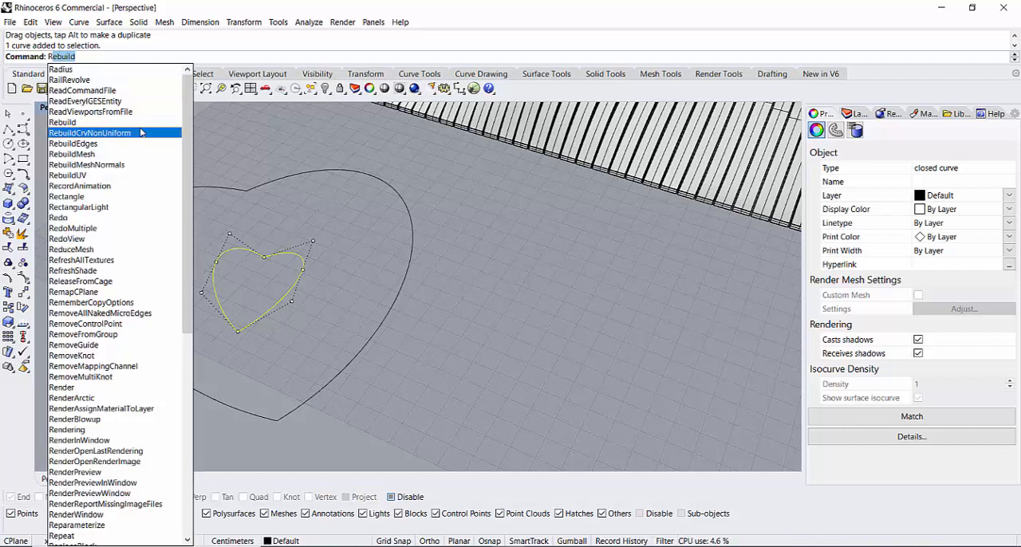
{"action": "type", "text": "otate"}
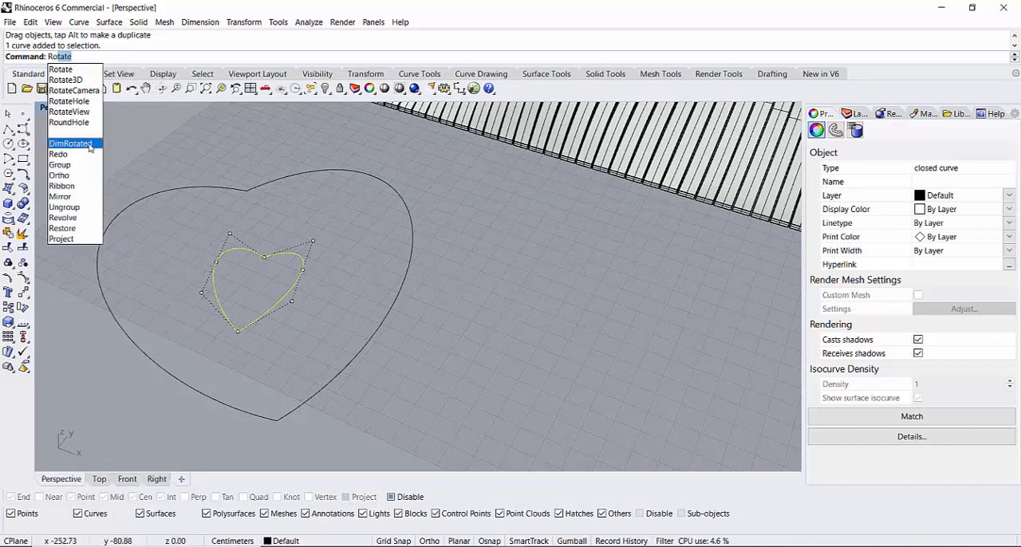
{"action": "left_click", "coordinate": [60, 70]}
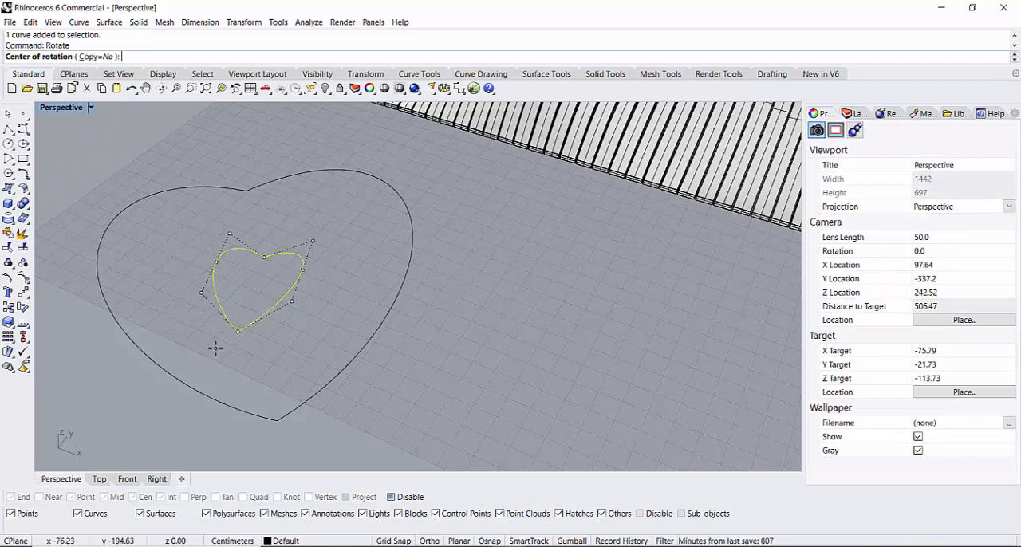
{"action": "left_click", "coordinate": [216, 349]}
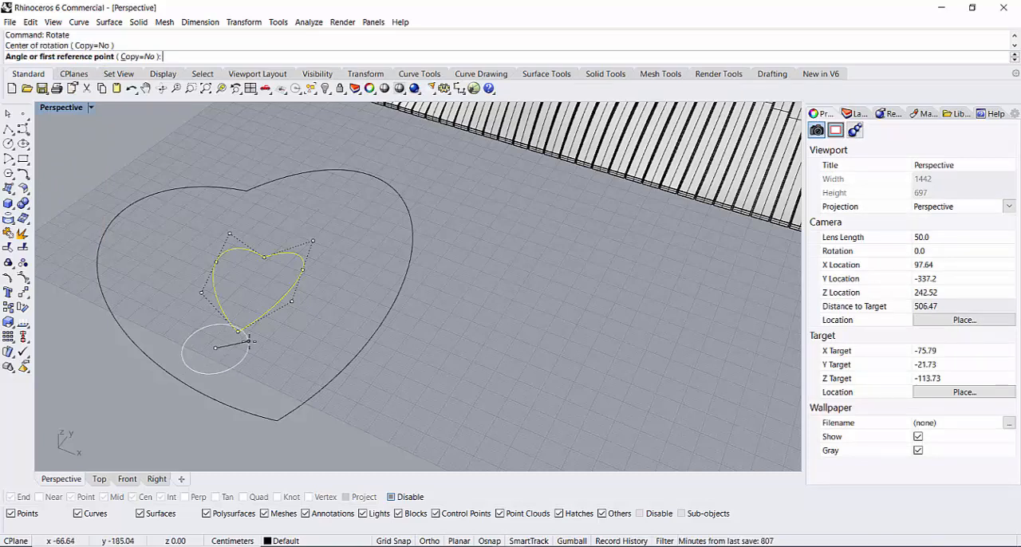
{"action": "left_click", "coordinate": [264, 332]}
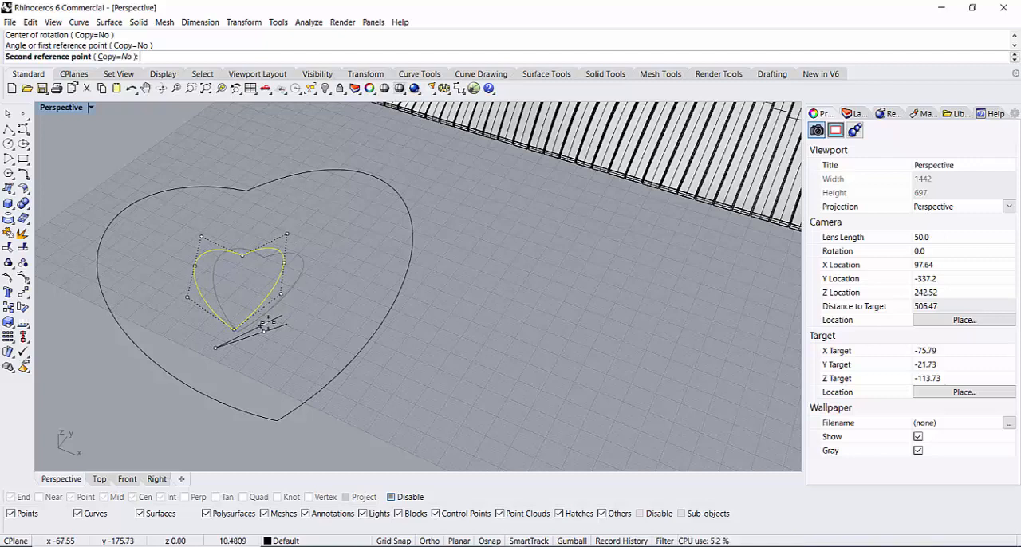
{"action": "key", "text": "Escape"}
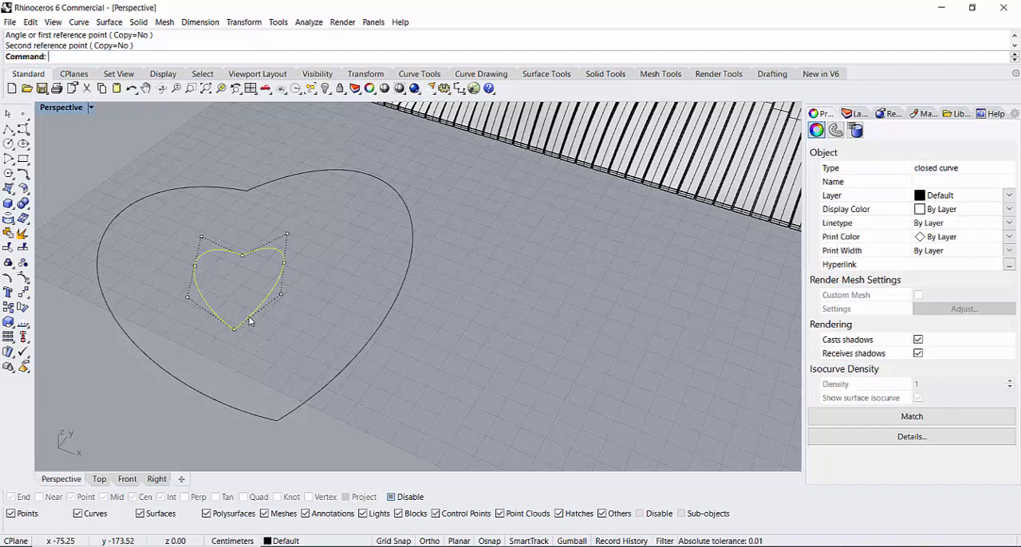
Step: Shift the small heart slightly sideways inside the large heart, rotate it about 5 degrees further and deselect it
{"action": "left_click_drag", "start_coordinate": [249, 320], "coordinate": [267, 316]}
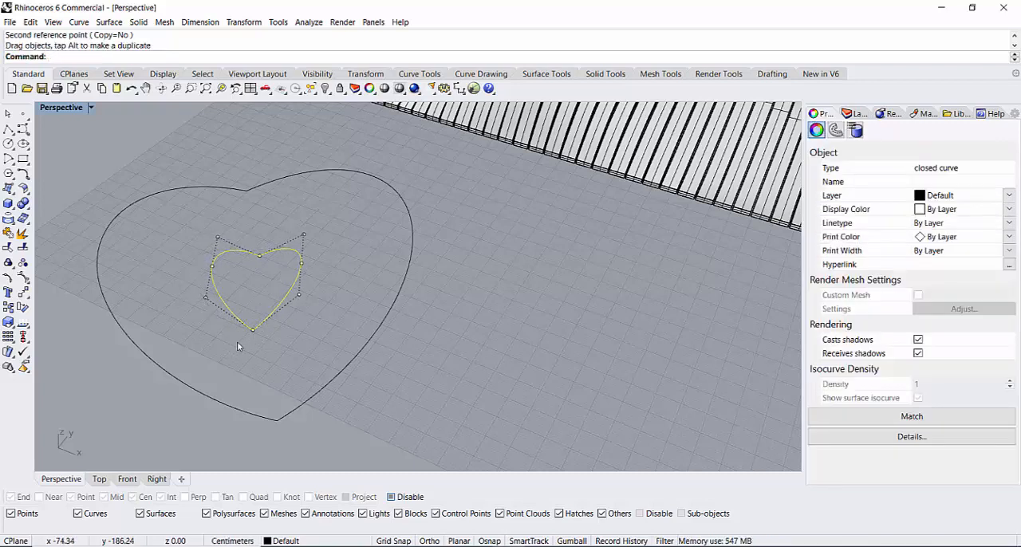
{"action": "key", "text": "Return"}
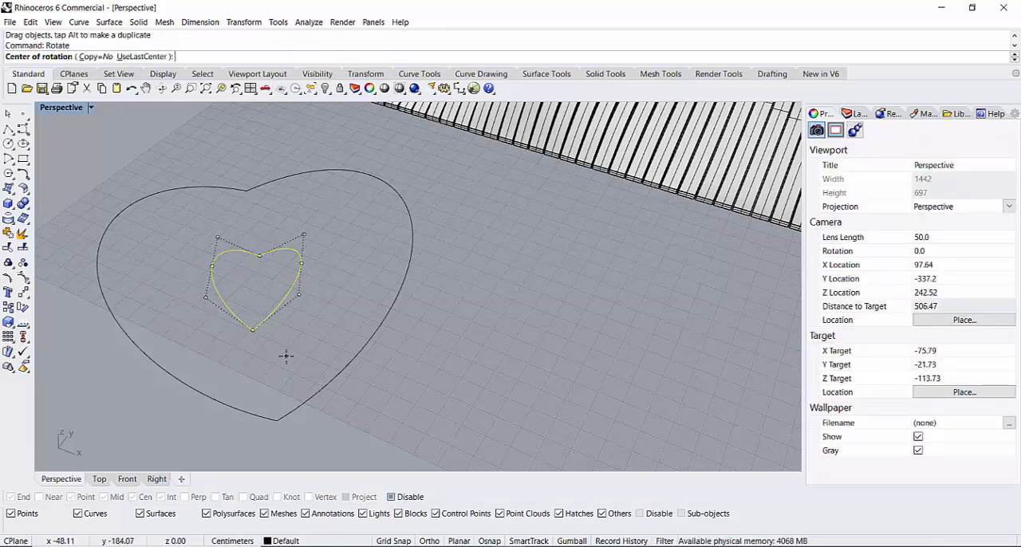
{"action": "left_click", "coordinate": [285, 355]}
{"action": "left_click", "coordinate": [287, 343]}
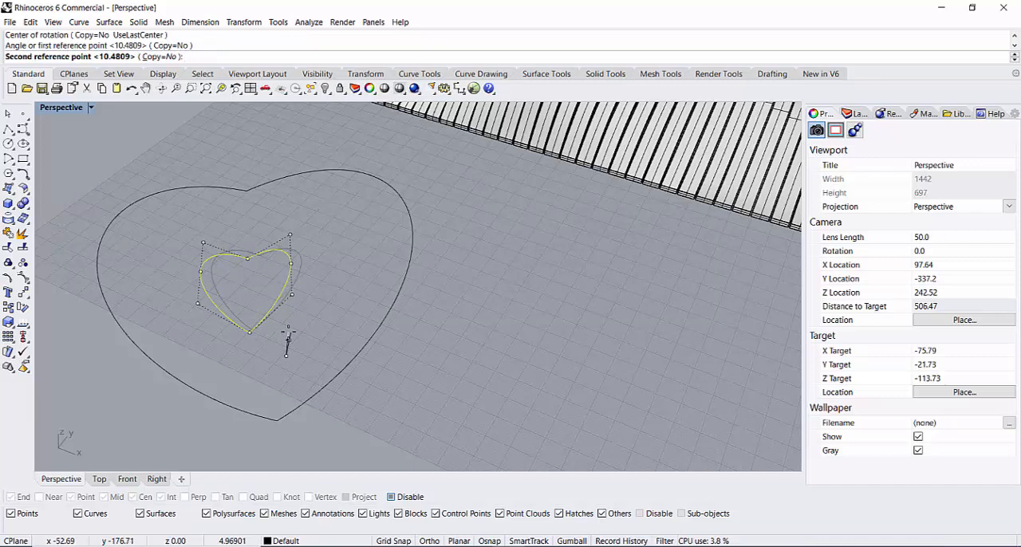
{"action": "left_click", "coordinate": [288, 333]}
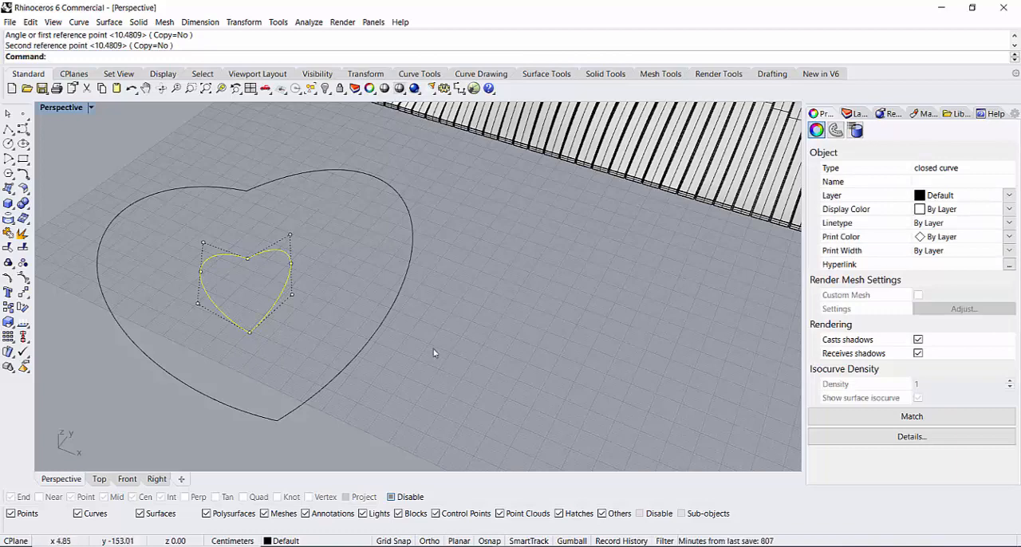
{"action": "key", "text": "Escape"}
Step: Raise the large heart curve vertically about 92 cm above the small heart and deselect it
{"action": "right_click_drag", "start_coordinate": [319, 319], "coordinate": [404, 338]}
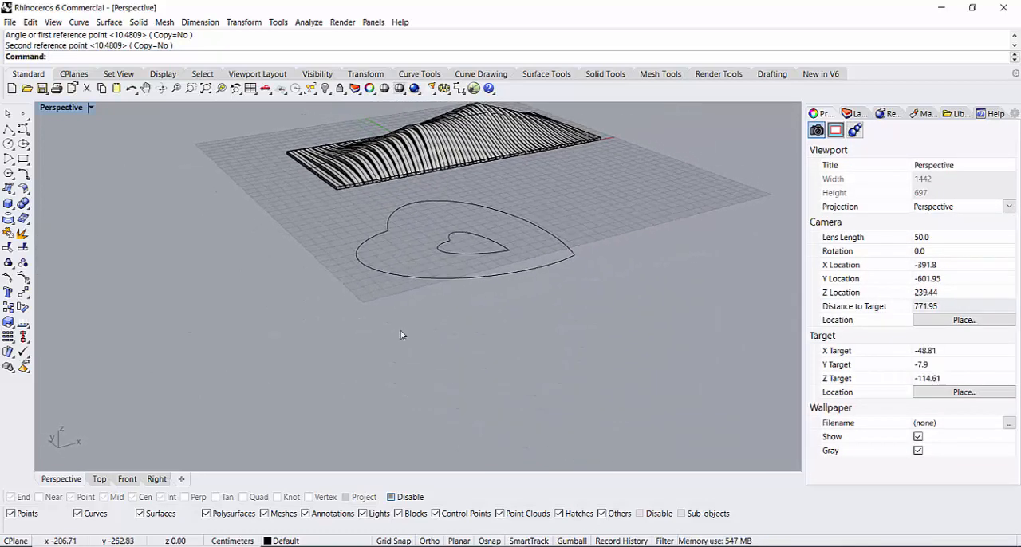
{"action": "left_click", "coordinate": [432, 280]}
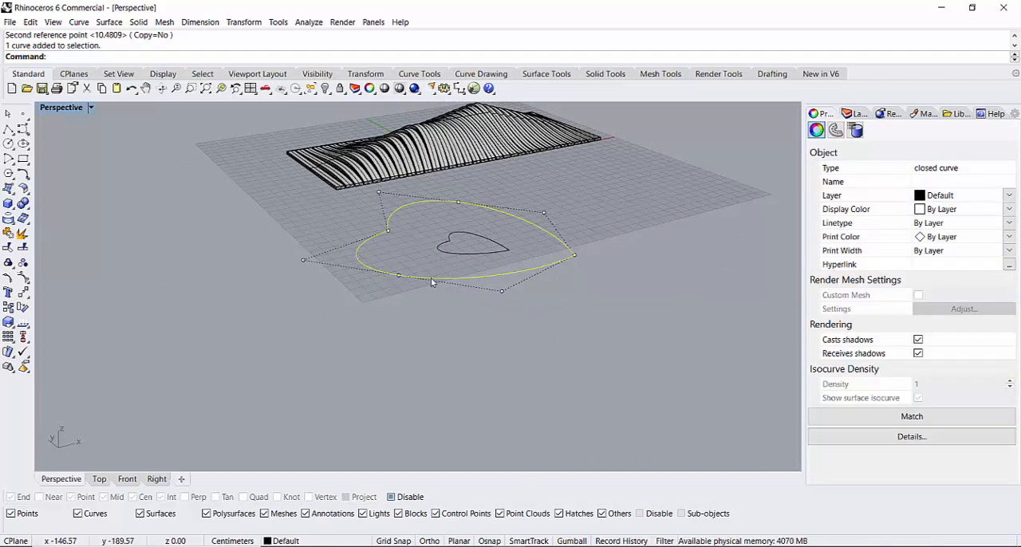
{"action": "left_click_drag", "start_coordinate": [431, 281], "coordinate": [430, 276]}
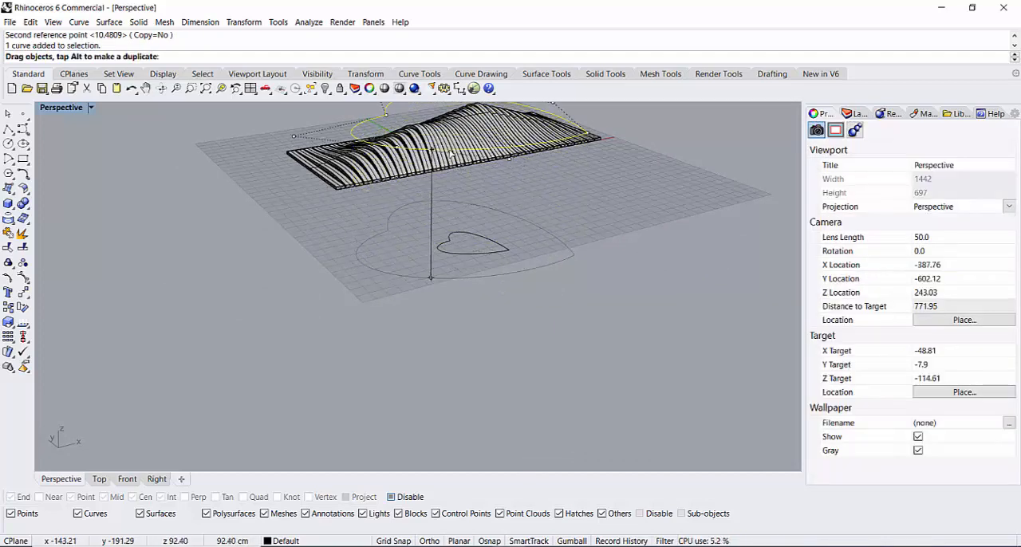
{"action": "left_click_drag", "start_coordinate": [451, 154], "coordinate": [452, 155]}
{"action": "right_click_drag", "start_coordinate": [522, 242], "coordinate": [446, 350]}
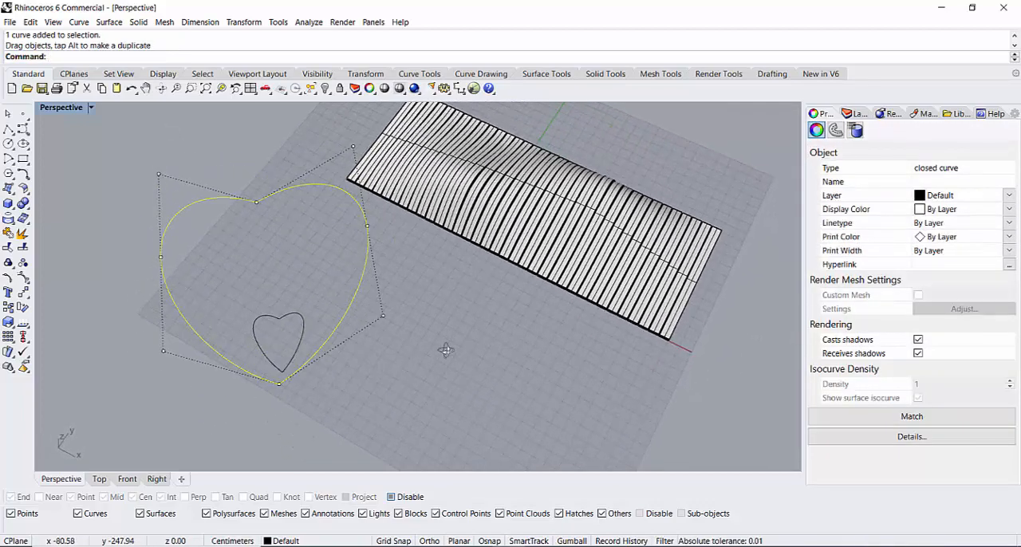
{"action": "left_click", "coordinate": [364, 382]}
Step: Create 10 tween curves between the raised large heart and the small heart, with the match method set to None
{"action": "right_click_drag", "start_coordinate": [343, 381], "coordinate": [411, 346]}
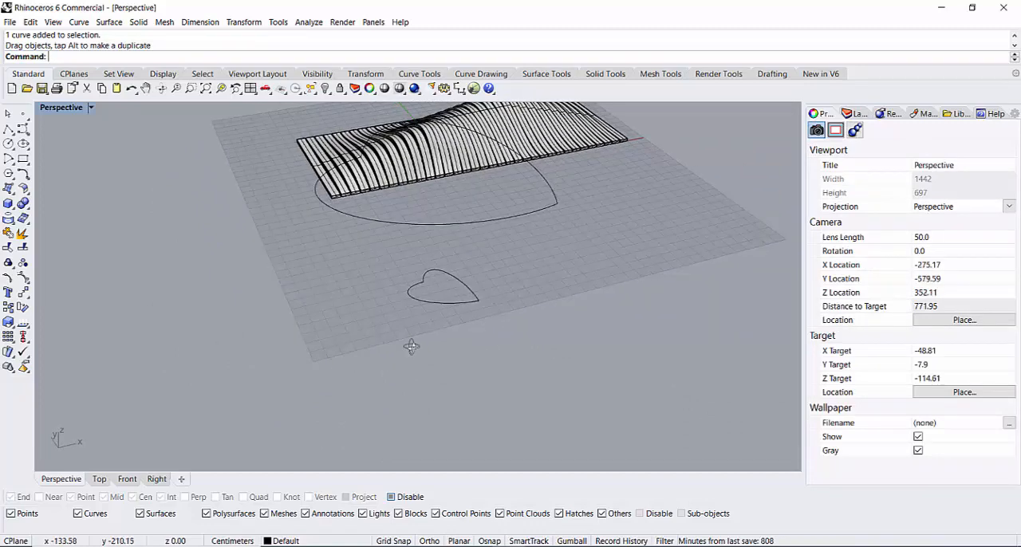
{"action": "left_click", "coordinate": [437, 225]}
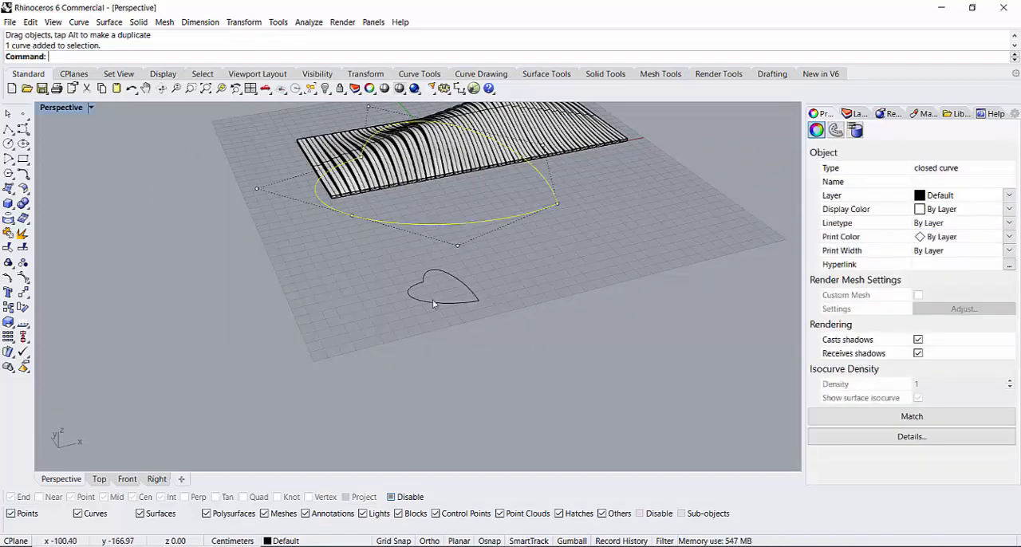
{"action": "double_click", "coordinate": [64, 107]}
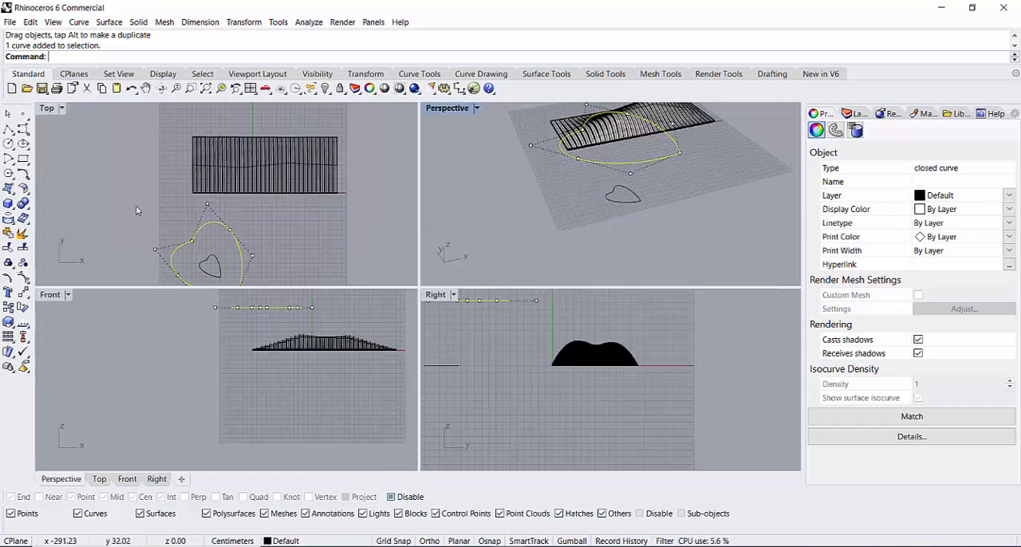
{"action": "scroll", "coordinate": [483, 275], "scroll_direction": "down", "scroll_amount": 3}
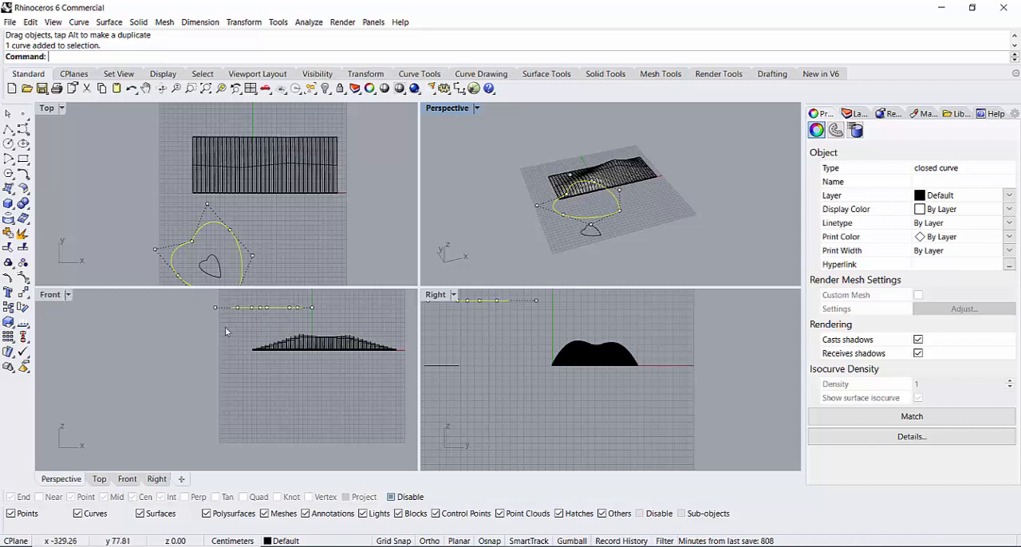
{"action": "double_click", "coordinate": [447, 110]}
{"action": "right_click_drag", "start_coordinate": [453, 363], "coordinate": [370, 338]}
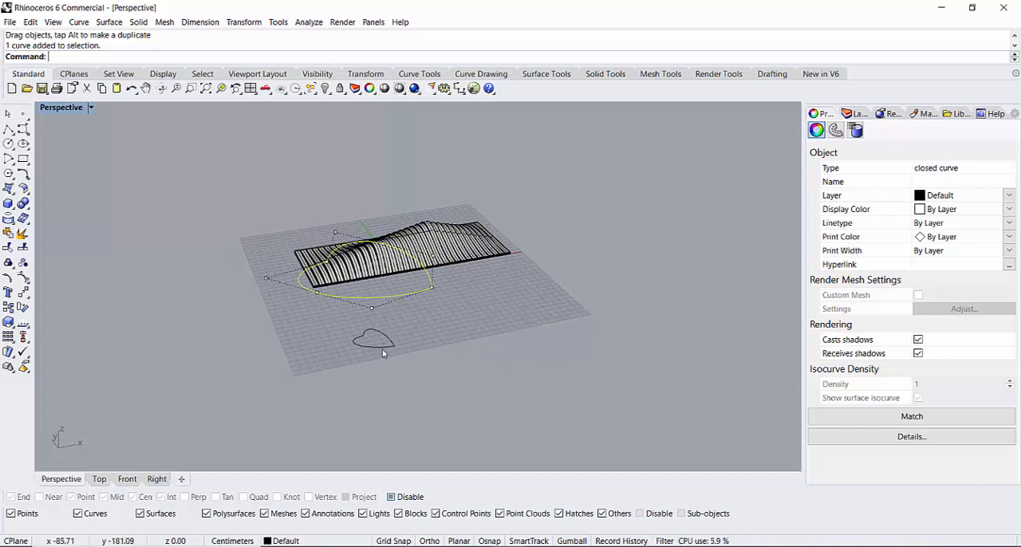
{"action": "left_click", "coordinate": [29, 182]}
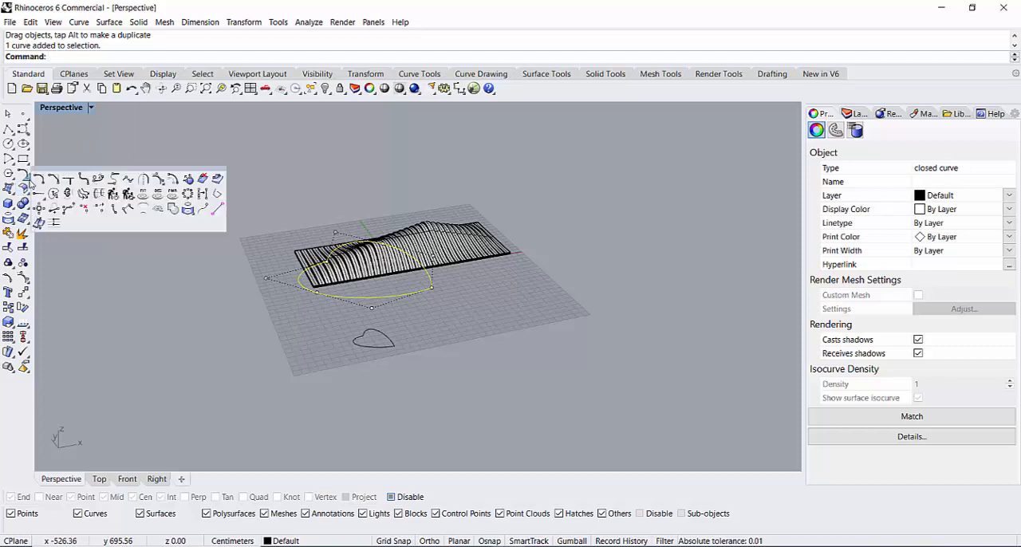
{"action": "left_click", "coordinate": [144, 210]}
{"action": "left_click", "coordinate": [351, 300]}
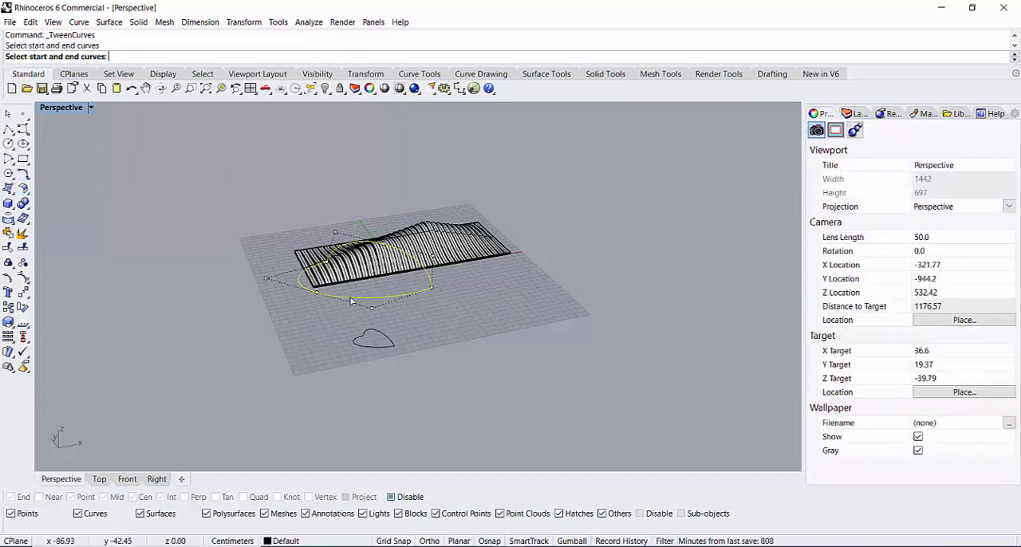
{"action": "left_click", "coordinate": [376, 348]}
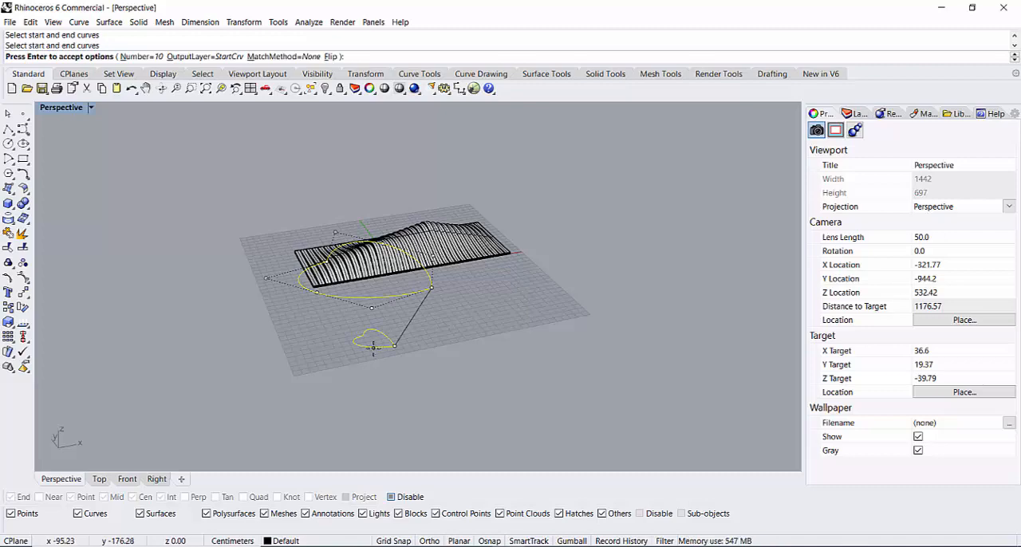
{"action": "key", "text": "Return"}
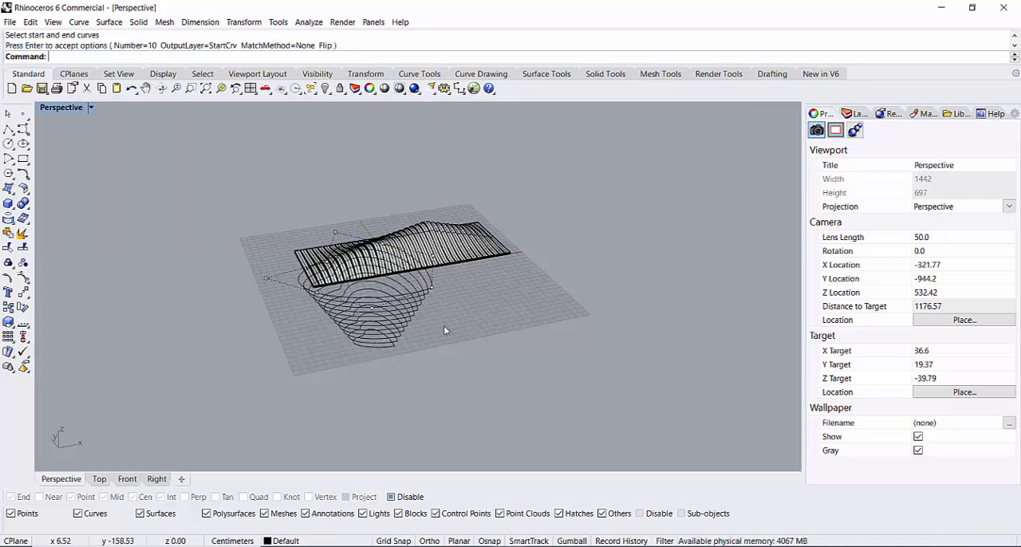
Step: Turn off the control point display on the large heart curve
{"action": "right_click_drag", "start_coordinate": [443, 325], "coordinate": [429, 383]}
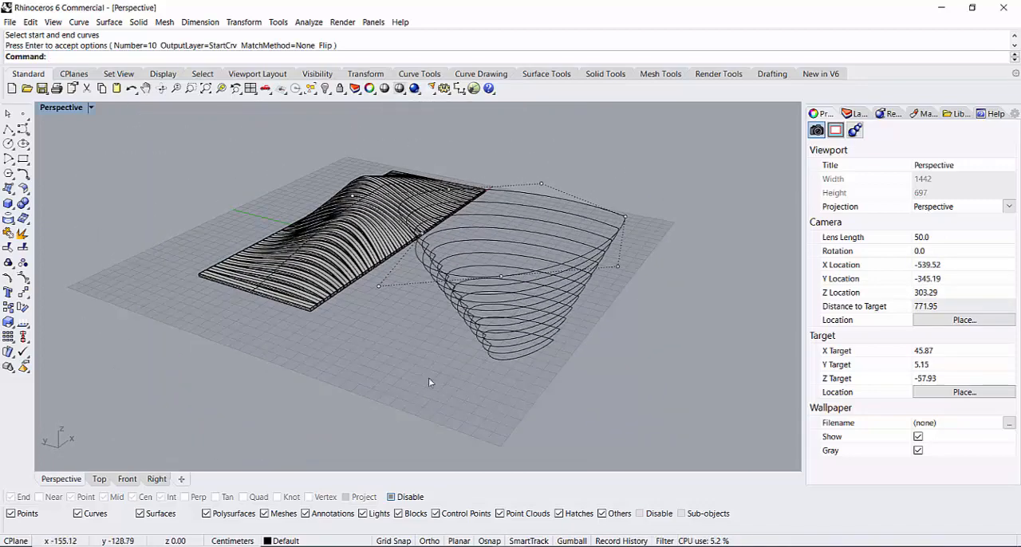
{"action": "key", "text": "Return"}
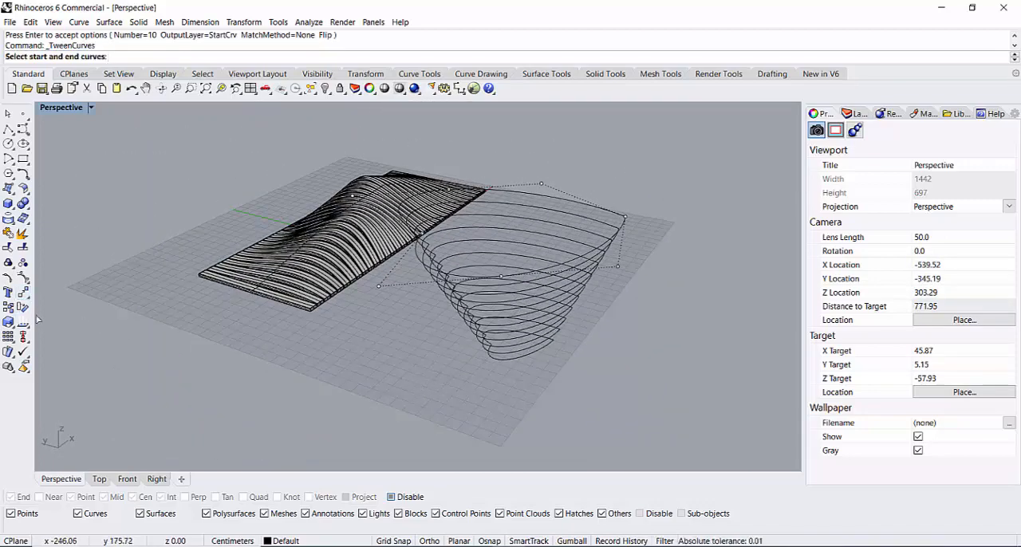
{"action": "right_click", "coordinate": [23, 278]}
{"action": "mouse_move", "coordinate": [253, 353]}
{"action": "right_mouse_down"}
{"action": "mouse_move", "coordinate": [417, 342]}
{"action": "mouse_move", "coordinate": [541, 305]}
{"action": "mouse_move", "coordinate": [463, 333]}
{"action": "mouse_move", "coordinate": [430, 375]}
{"action": "mouse_move", "coordinate": [289, 338]}
{"action": "mouse_move", "coordinate": [319, 296]}
{"action": "mouse_move", "coordinate": [486, 279]}
{"action": "mouse_move", "coordinate": [455, 367]}
{"action": "mouse_move", "coordinate": [408, 377]}
{"action": "mouse_move", "coordinate": [314, 435]}
{"action": "mouse_move", "coordinate": [337, 423]}
{"action": "mouse_move", "coordinate": [340, 415]}
{"action": "mouse_move", "coordinate": [322, 410]}
{"action": "mouse_move", "coordinate": [339, 433]}
{"action": "right_mouse_up"}
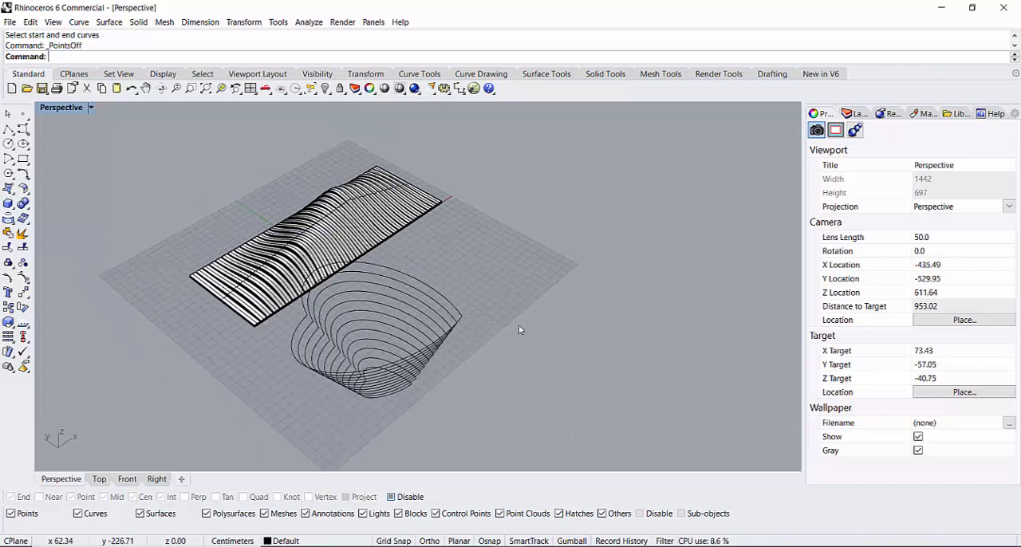
Step: Extrude all 12 heart curves 5 cm vertically as open, uncapped surfaces, with the Solid option set to No
{"action": "mouse_move", "coordinate": [448, 256]}
{"action": "left_mouse_down"}
{"action": "mouse_move", "coordinate": [413, 375]}
{"action": "mouse_move", "coordinate": [373, 408]}
{"action": "mouse_move", "coordinate": [386, 395]}
{"action": "left_mouse_up"}
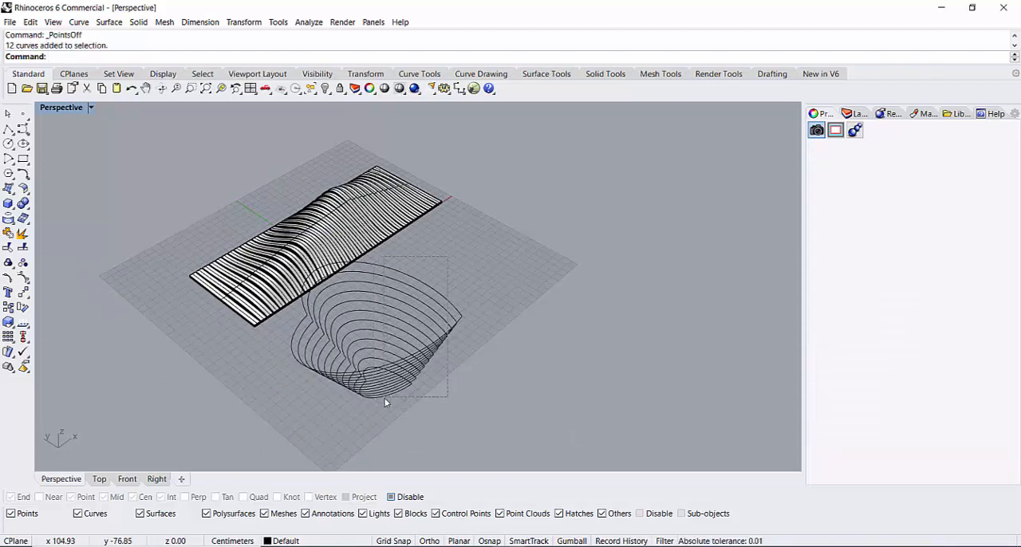
{"action": "left_click", "coordinate": [14, 214]}
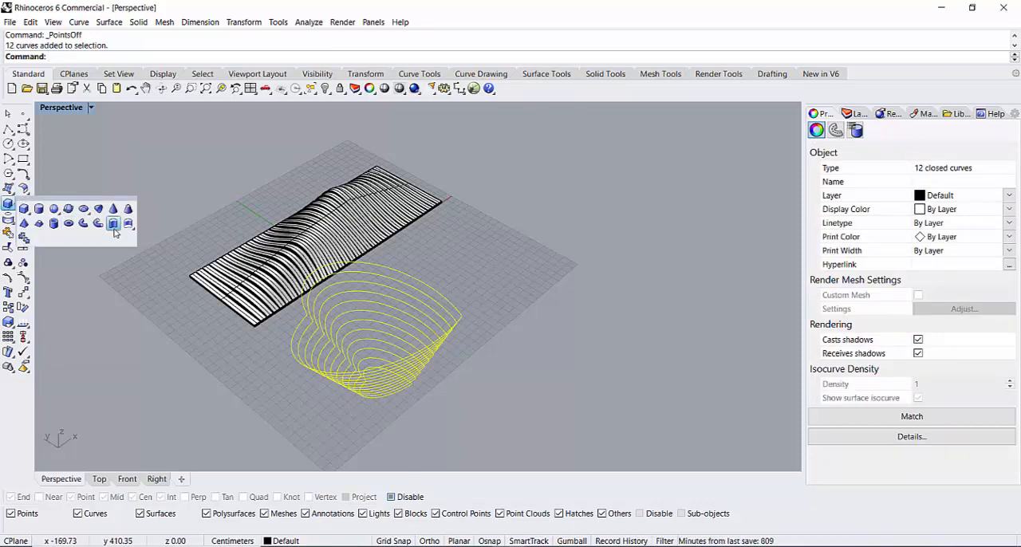
{"action": "left_click", "coordinate": [115, 234]}
{"action": "mouse_move", "coordinate": [313, 367]}
{"action": "right_mouse_down"}
{"action": "mouse_move", "coordinate": [361, 346]}
{"action": "mouse_move", "coordinate": [375, 326]}
{"action": "mouse_move", "coordinate": [307, 350]}
{"action": "right_mouse_up"}
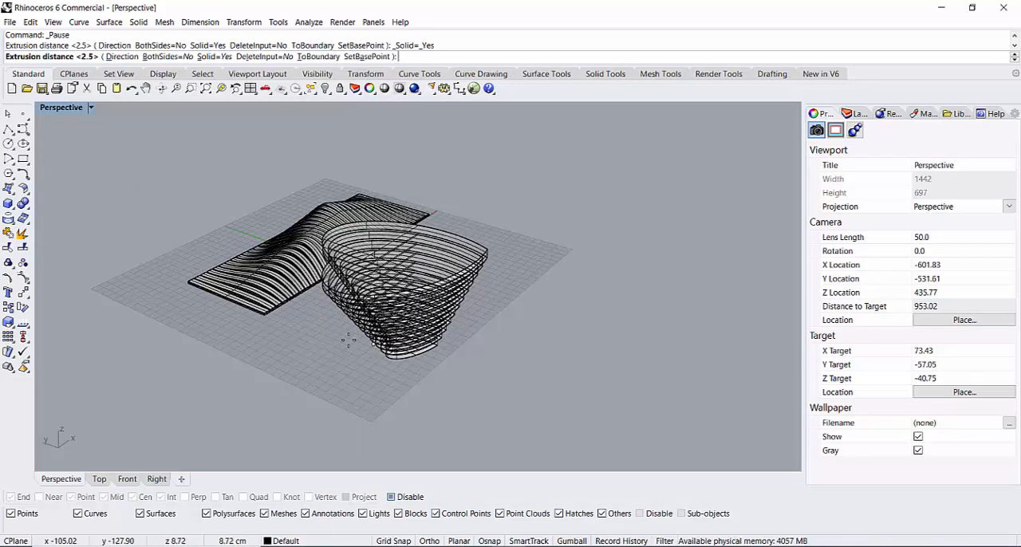
{"action": "right_click_drag", "start_coordinate": [345, 331], "coordinate": [378, 367]}
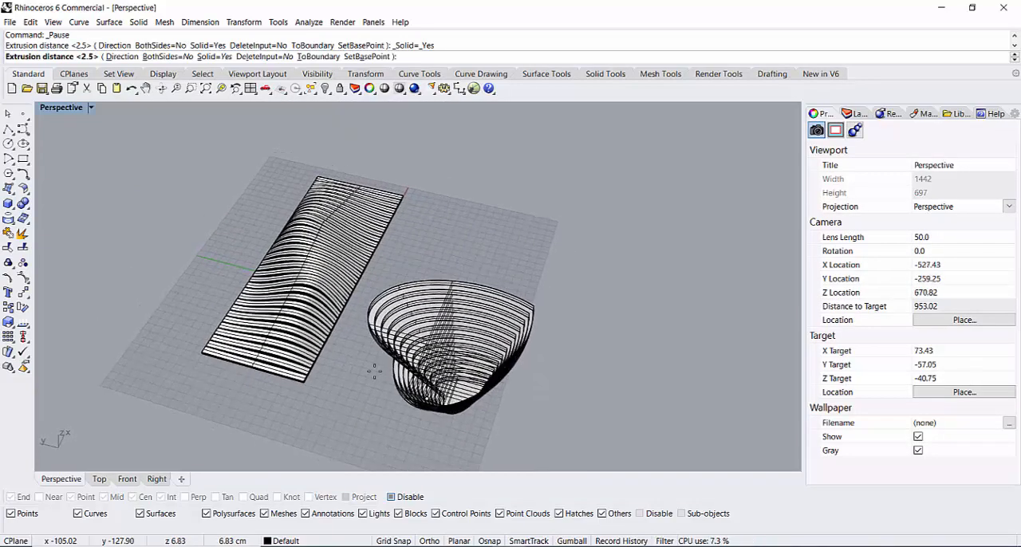
{"action": "left_click", "coordinate": [209, 57]}
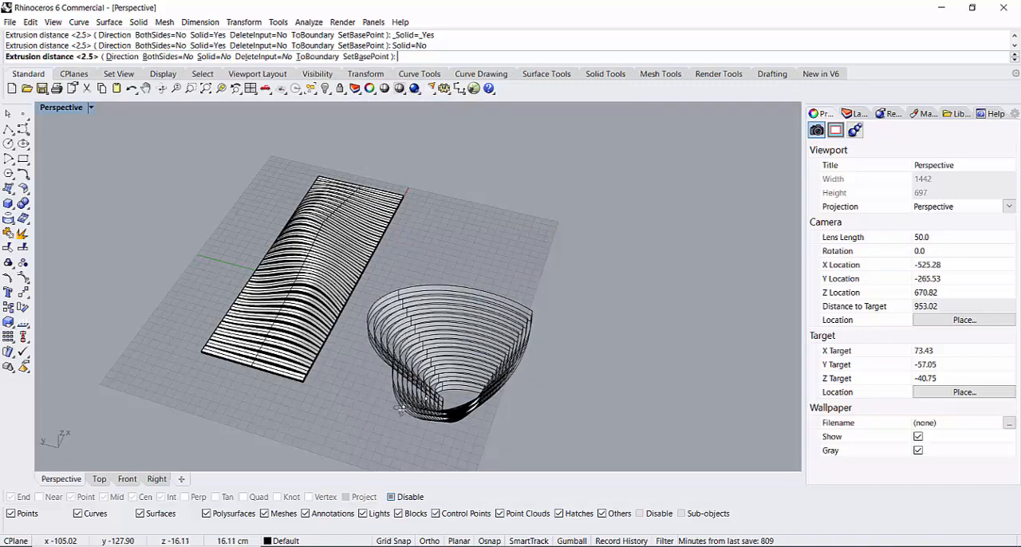
{"action": "right_click_drag", "start_coordinate": [405, 411], "coordinate": [425, 356]}
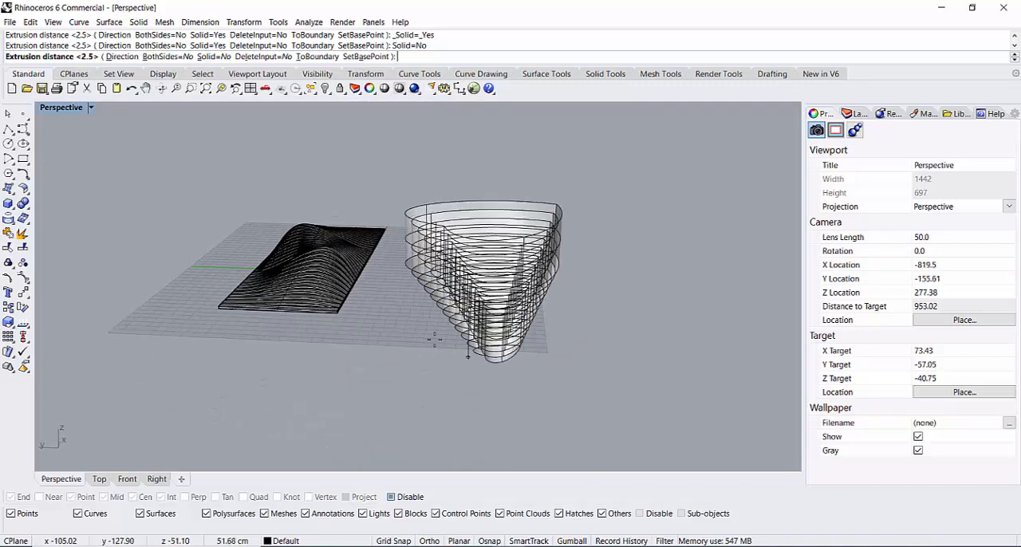
{"action": "scroll", "coordinate": [449, 300], "scroll_direction": "up", "scroll_amount": 4}
{"action": "scroll", "coordinate": [449, 304], "scroll_direction": "up", "scroll_amount": 2}
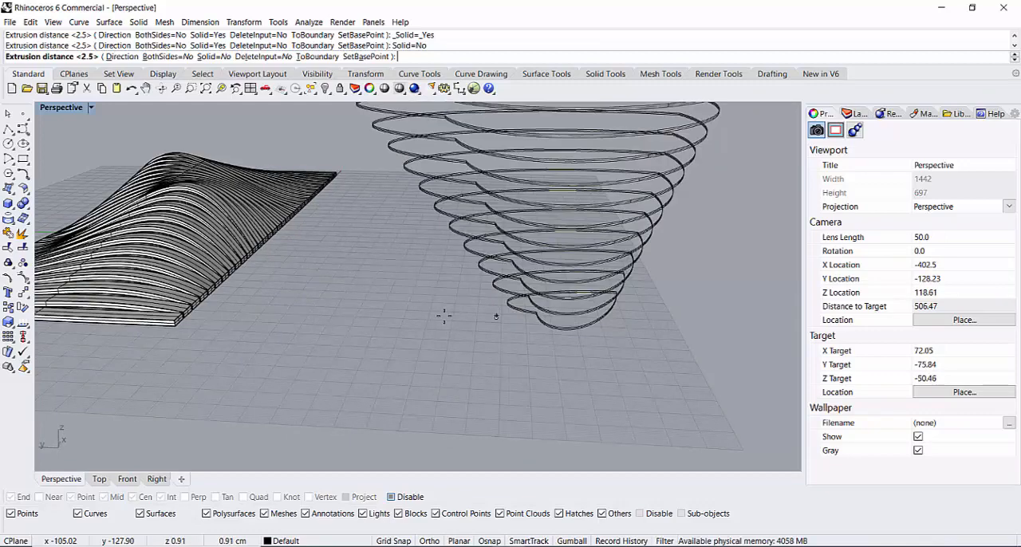
{"action": "right_click_drag", "start_coordinate": [447, 317], "coordinate": [489, 317]}
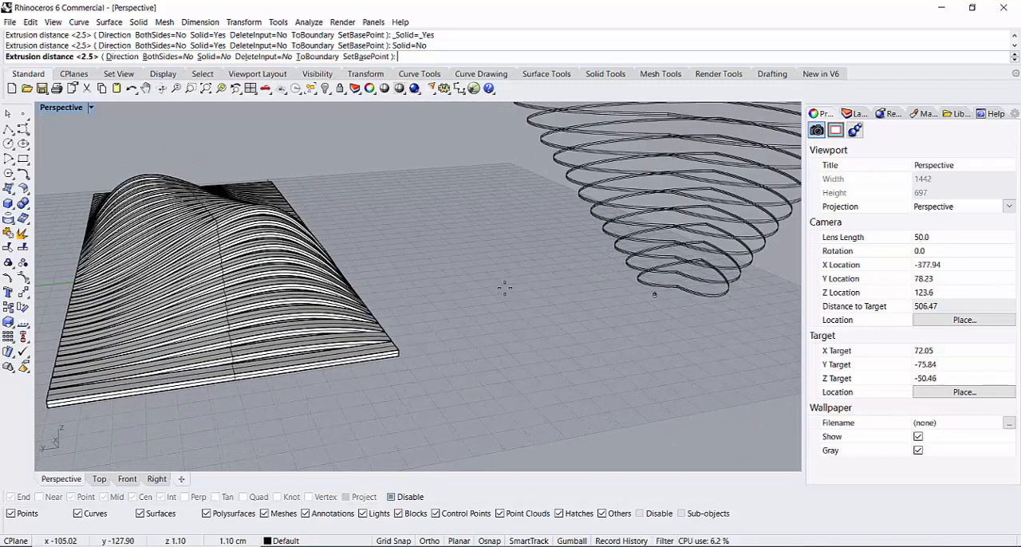
{"action": "type", "text": "2"}
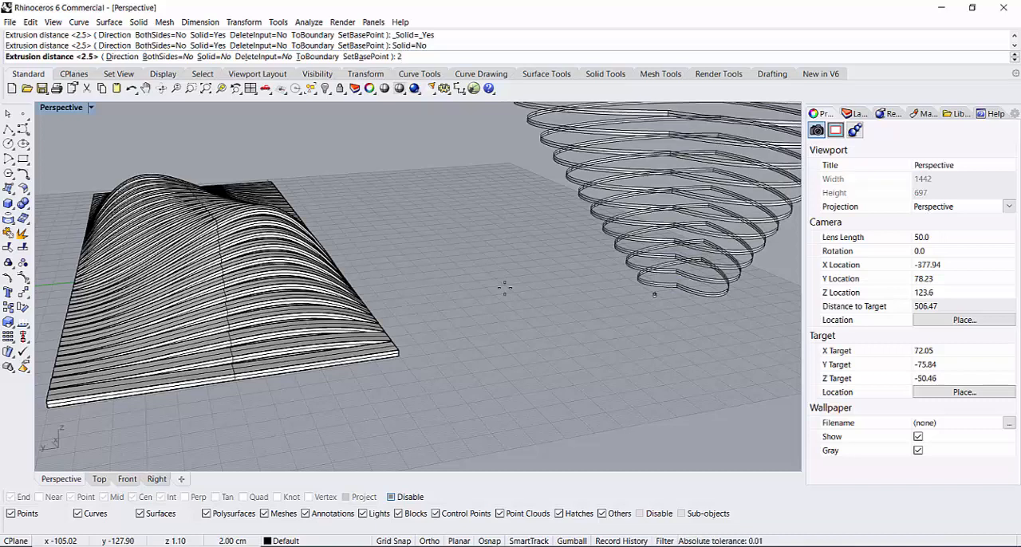
{"action": "key", "text": "BackSpace"}
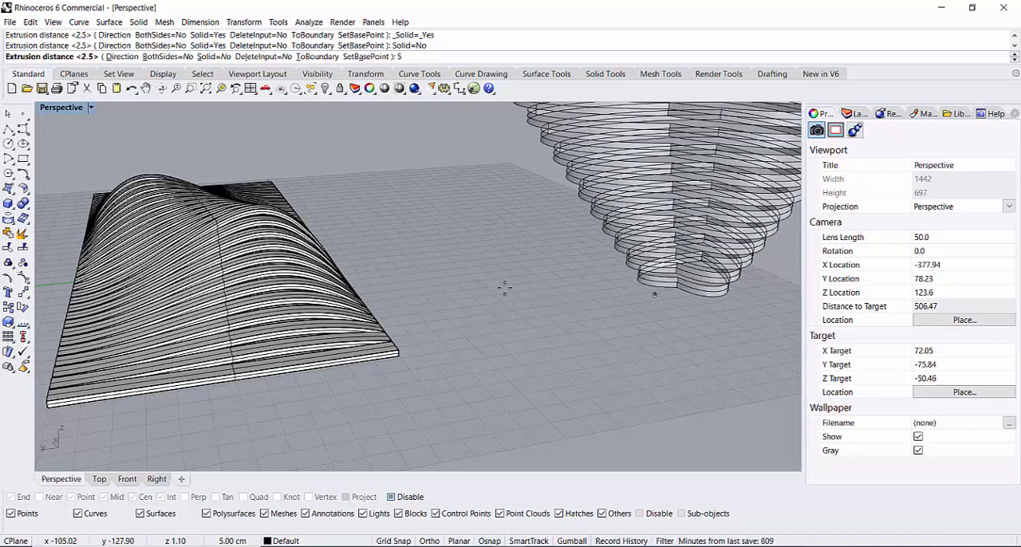
{"action": "key", "text": "Return"}
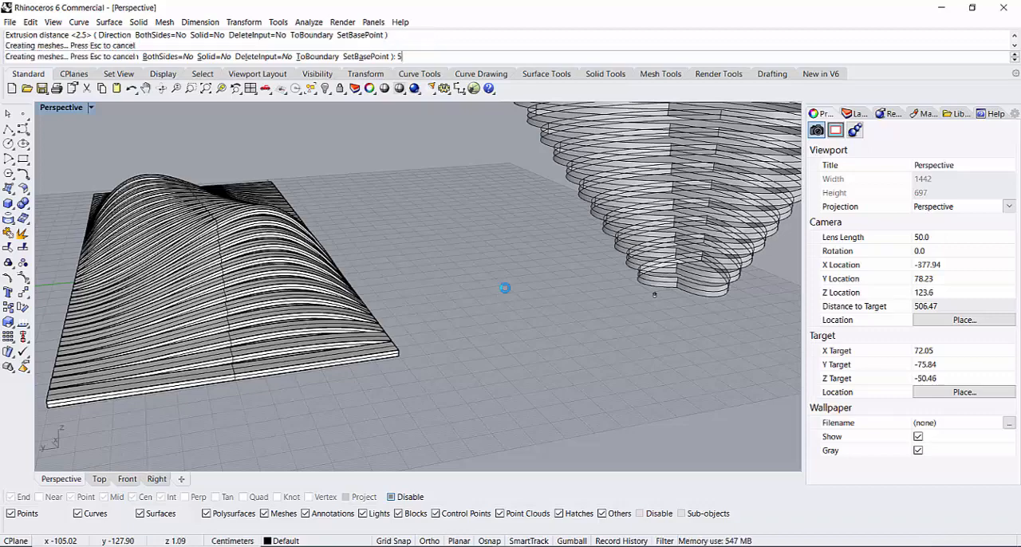
Step: Hide the 12 heart curves, leaving their extruded surfaces in view
{"action": "right_click_drag", "start_coordinate": [611, 317], "coordinate": [663, 338]}
{"action": "scroll", "coordinate": [456, 396], "scroll_direction": "down", "scroll_amount": 7}
{"action": "scroll", "coordinate": [438, 423], "scroll_direction": "up", "scroll_amount": 4}
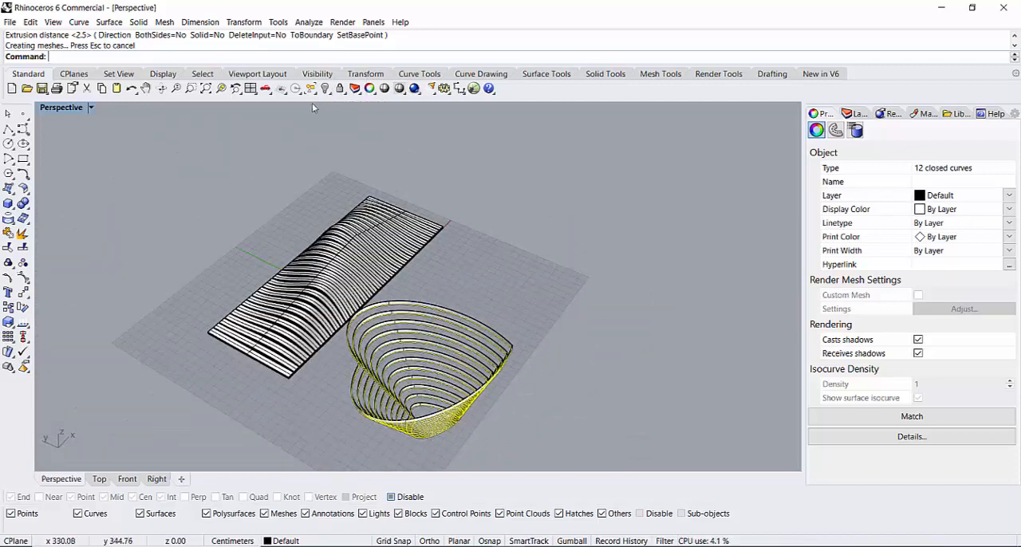
{"action": "left_click", "coordinate": [326, 87]}
{"action": "right_click_drag", "start_coordinate": [418, 410], "coordinate": [472, 409]}
Step: Try to thicken the 12 heart extrusions with a 3 cm solid surface offset and deselect them
{"action": "left_click_drag", "start_coordinate": [604, 222], "coordinate": [445, 431]}
{"action": "left_click_drag", "start_coordinate": [424, 397], "coordinate": [424, 396]}
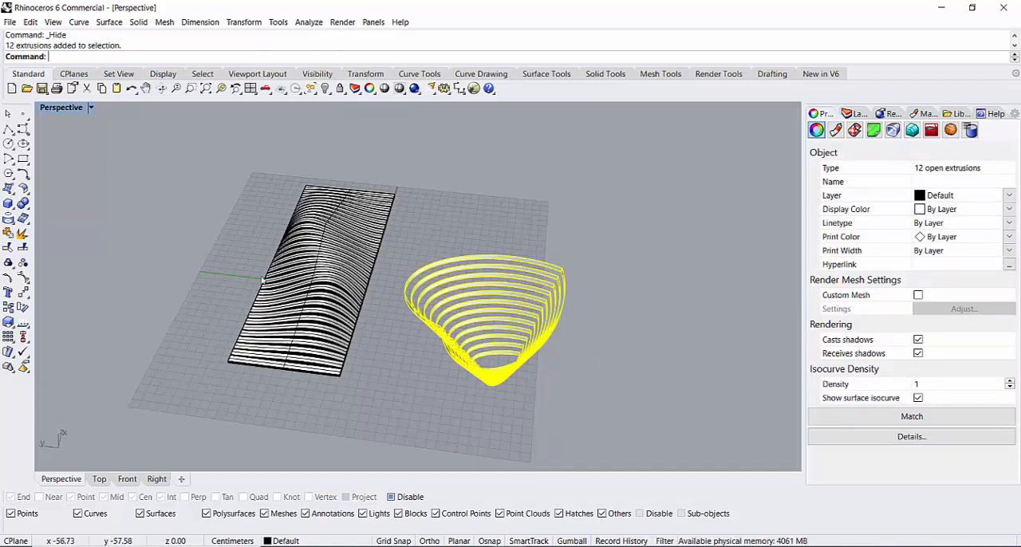
{"action": "left_click", "coordinate": [26, 194]}
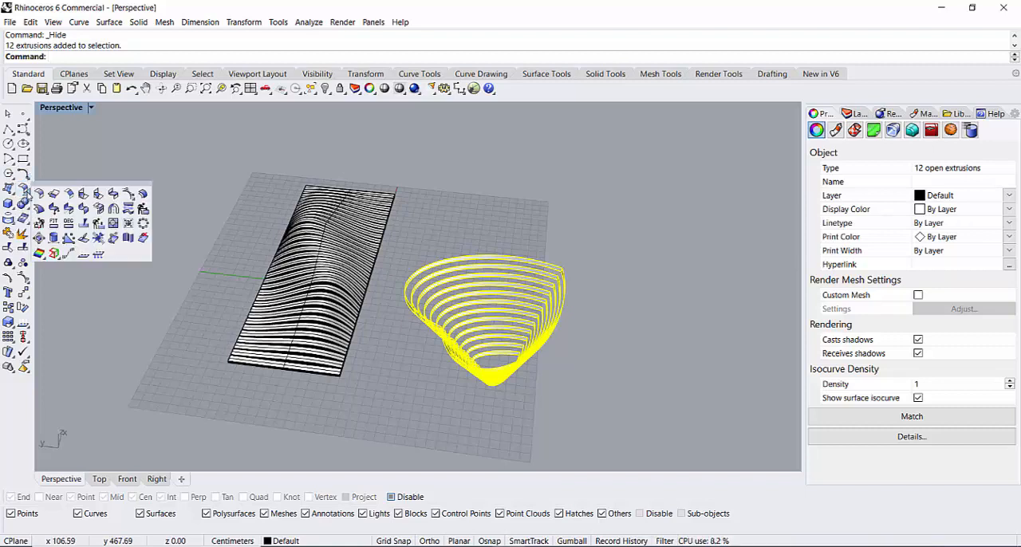
{"action": "left_click", "coordinate": [142, 193]}
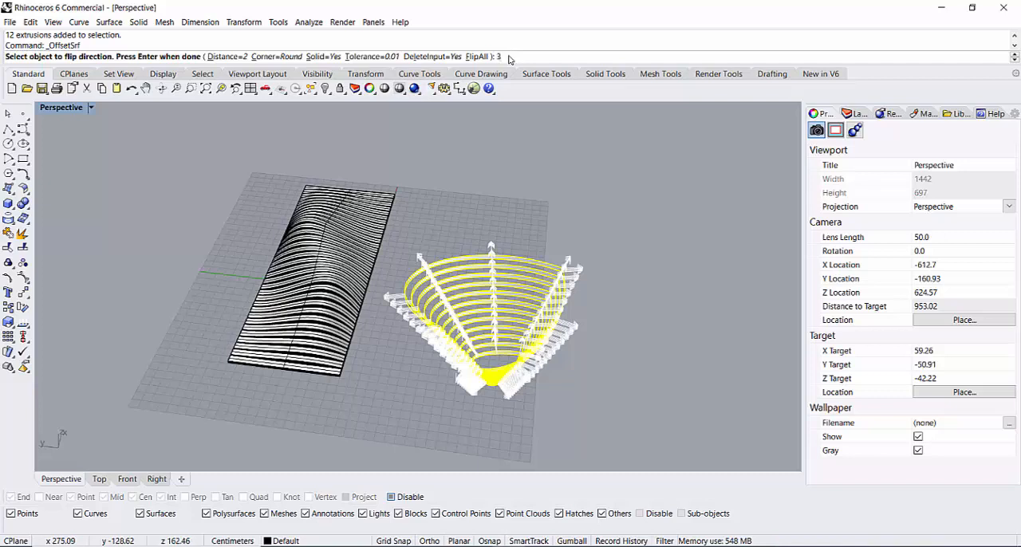
{"action": "key", "text": "Return"}
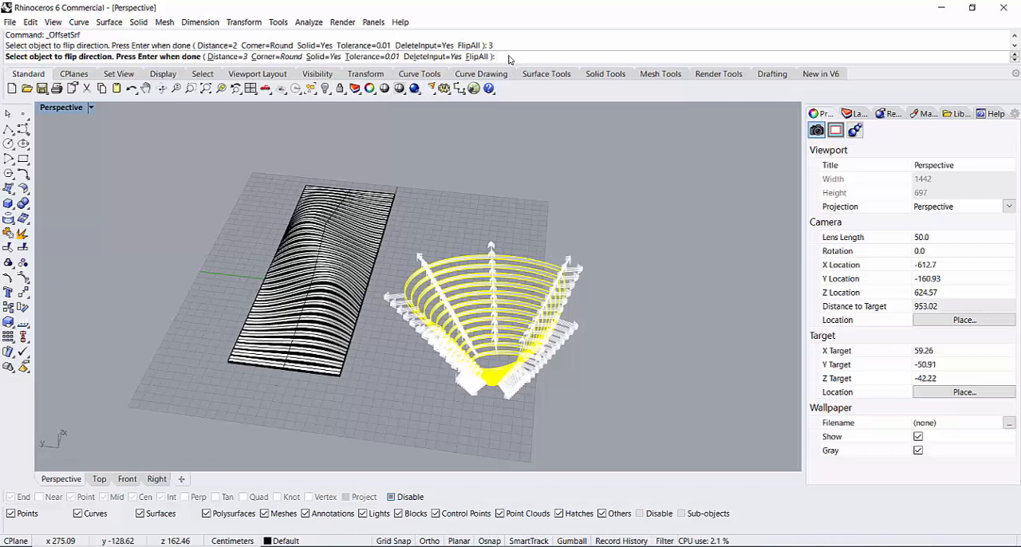
{"action": "key", "text": "Return"}
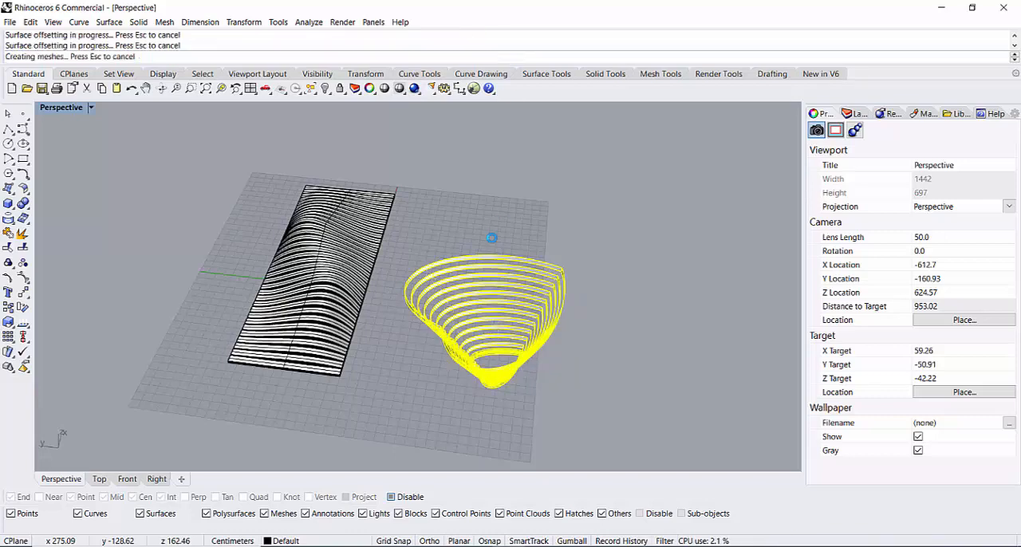
{"action": "right_click_drag", "start_coordinate": [574, 364], "coordinate": [488, 366]}
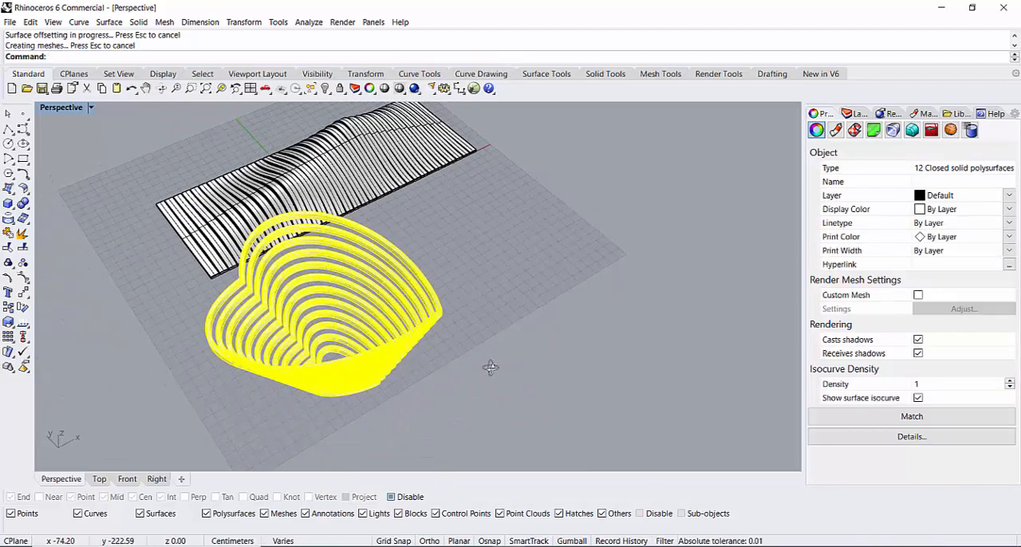
{"action": "left_click", "coordinate": [486, 313]}
Step: Check the thickness of the heart layers and undo the 3 cm surface offset
{"action": "mouse_move", "coordinate": [256, 426]}
{"action": "right_mouse_down"}
{"action": "mouse_move", "coordinate": [200, 386]}
{"action": "mouse_move", "coordinate": [259, 385]}
{"action": "mouse_move", "coordinate": [242, 420]}
{"action": "mouse_move", "coordinate": [286, 382]}
{"action": "mouse_move", "coordinate": [230, 401]}
{"action": "mouse_move", "coordinate": [238, 423]}
{"action": "right_mouse_up"}
{"action": "scroll", "coordinate": [200, 386], "scroll_direction": "up", "scroll_amount": 6}
{"action": "scroll", "coordinate": [381, 351], "scroll_direction": "down", "scroll_amount": 8}
{"action": "scroll", "coordinate": [390, 287], "scroll_direction": "up", "scroll_amount": 4}
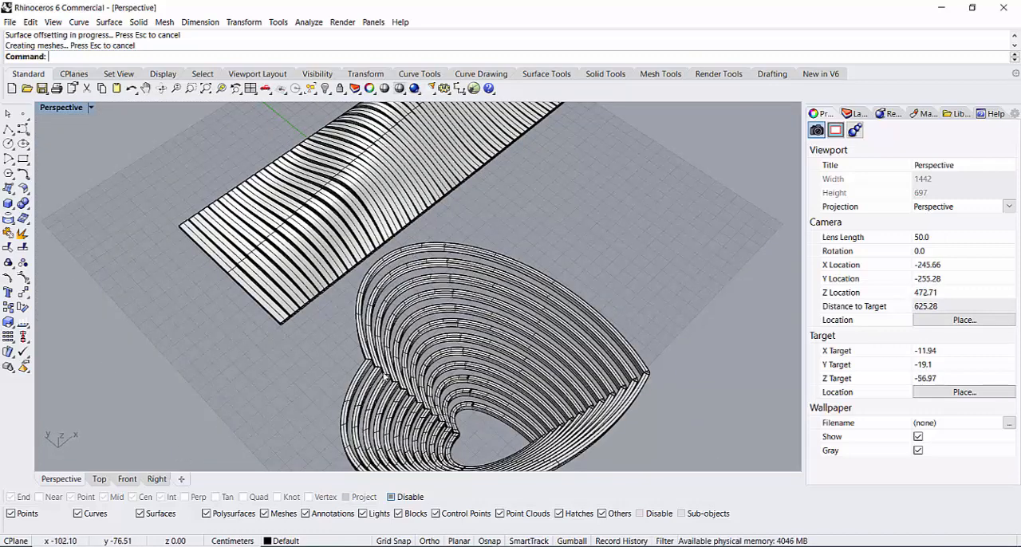
{"action": "key", "text": "ctrl+z"}
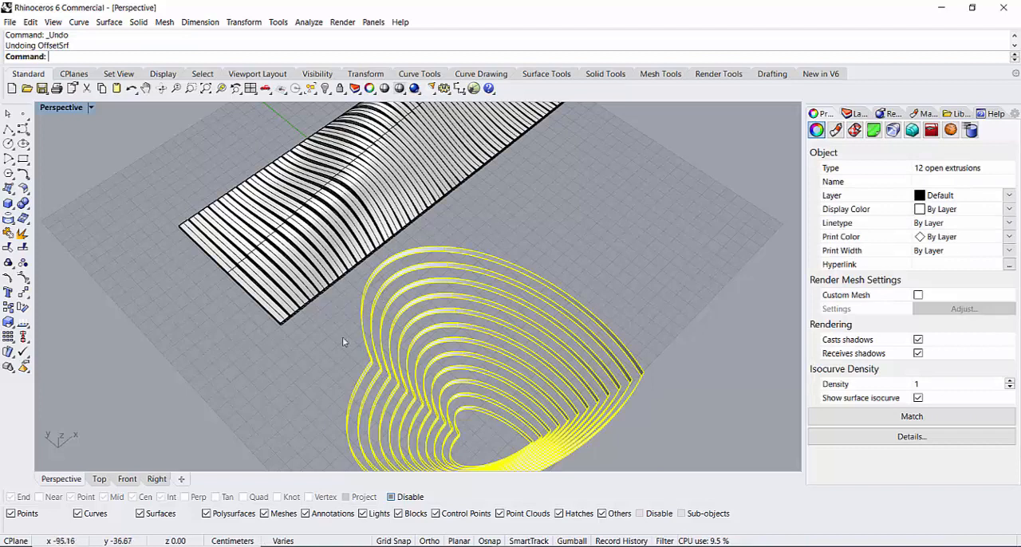
Step: Offset the 12 heart extrusions by 7 cm with the Solid option on and deselect the layers
{"action": "right_click", "coordinate": [300, 373]}
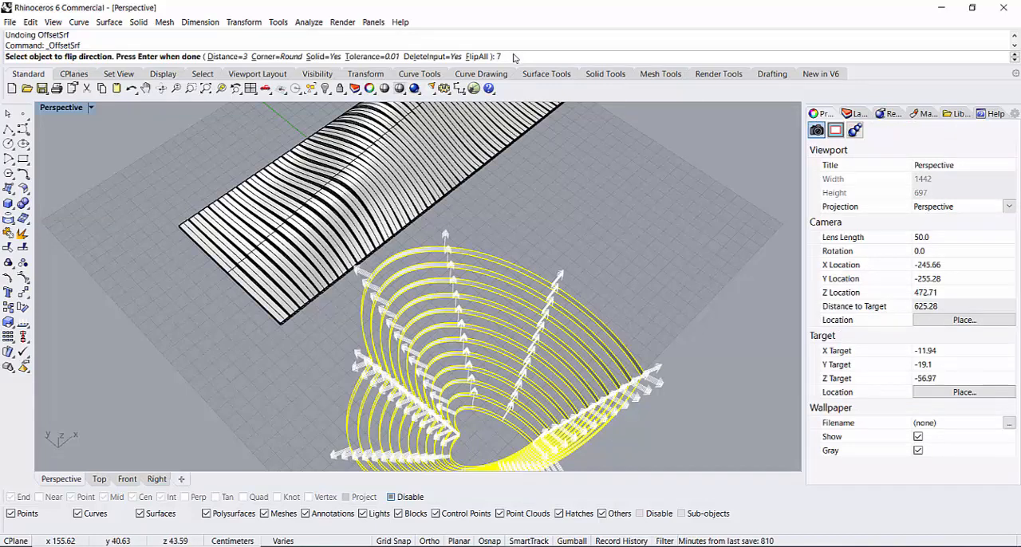
{"action": "type", "text": "7"}
{"action": "key", "text": "Return"}
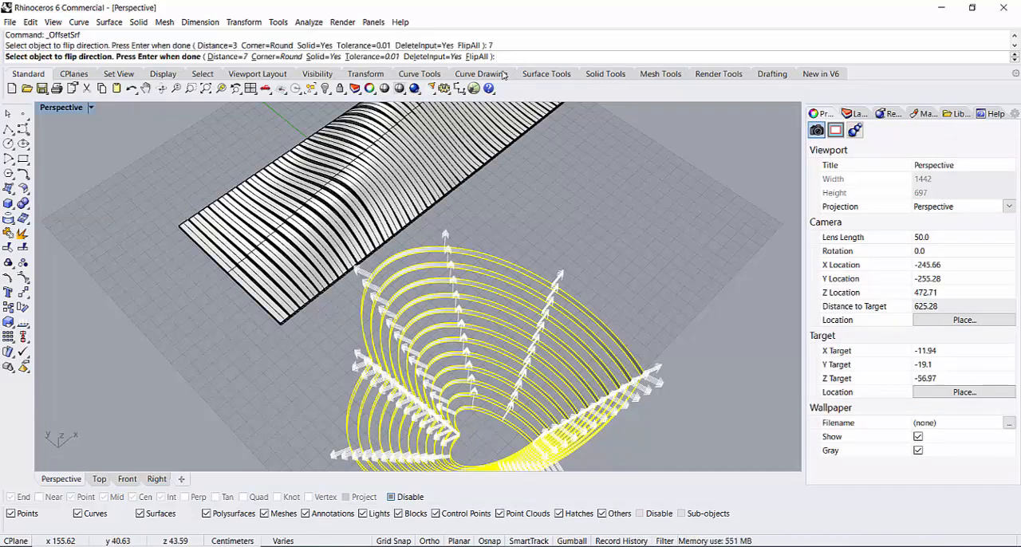
{"action": "key", "text": "Return"}
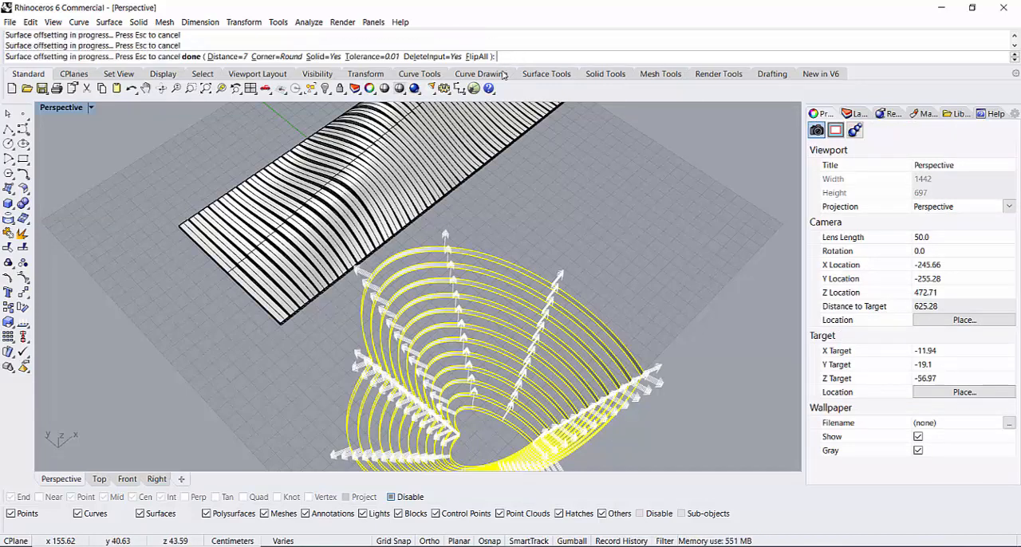
{"action": "left_click", "coordinate": [644, 285]}
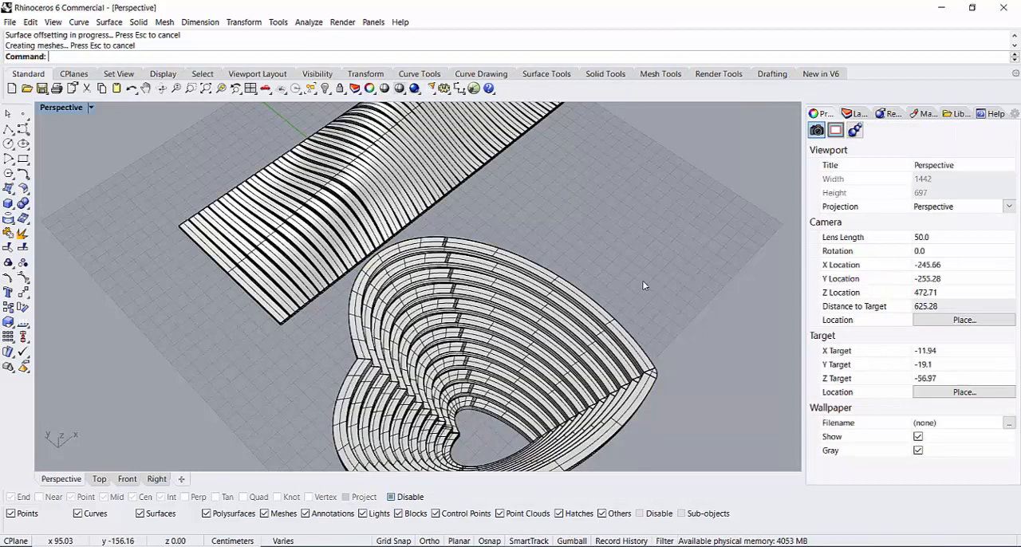
Step: Examine the thickened heart-shaped stack from above and from the side, including the stepping between its layers
{"action": "scroll", "coordinate": [567, 363], "scroll_direction": "down", "scroll_amount": 5}
{"action": "scroll", "coordinate": [519, 419], "scroll_direction": "up", "scroll_amount": 9}
{"action": "right_click_drag", "start_coordinate": [443, 403], "coordinate": [515, 317]}
{"action": "scroll", "coordinate": [499, 166], "scroll_direction": "down", "scroll_amount": 8}
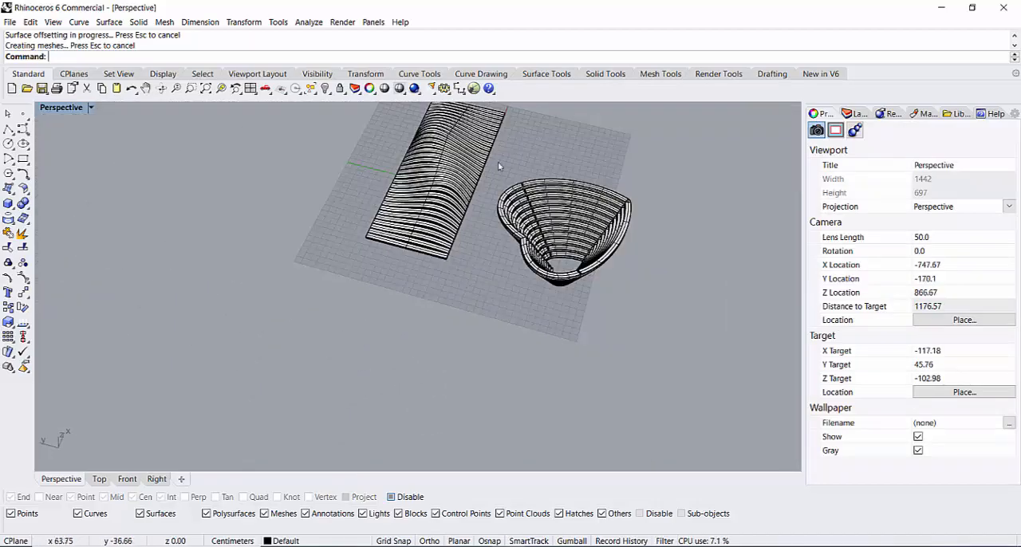
{"action": "scroll", "coordinate": [499, 165], "scroll_direction": "up", "scroll_amount": 5}
{"action": "right_click_drag", "start_coordinate": [498, 166], "coordinate": [501, 291]}
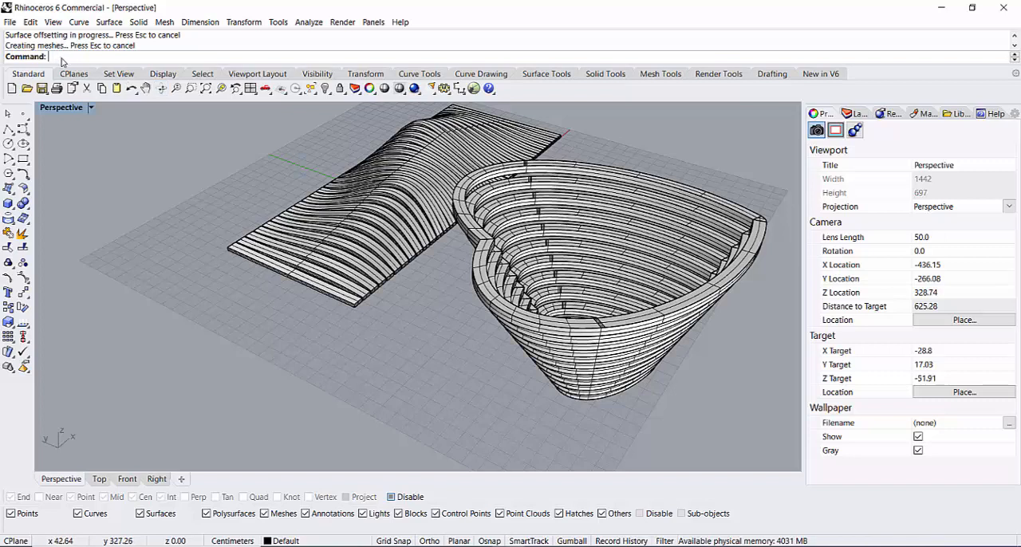
{"action": "type", "text": "G"}
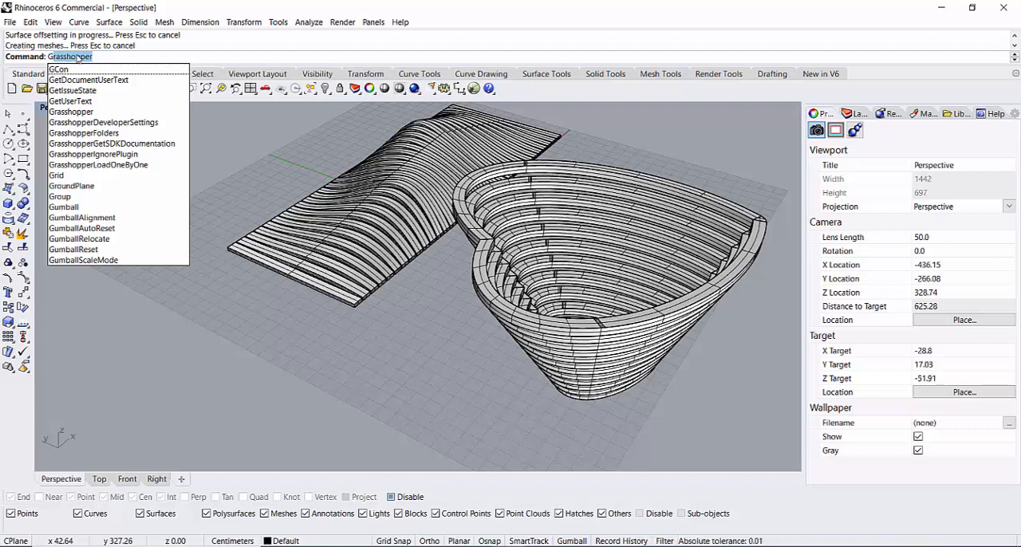
{"action": "key", "text": "Escape"}
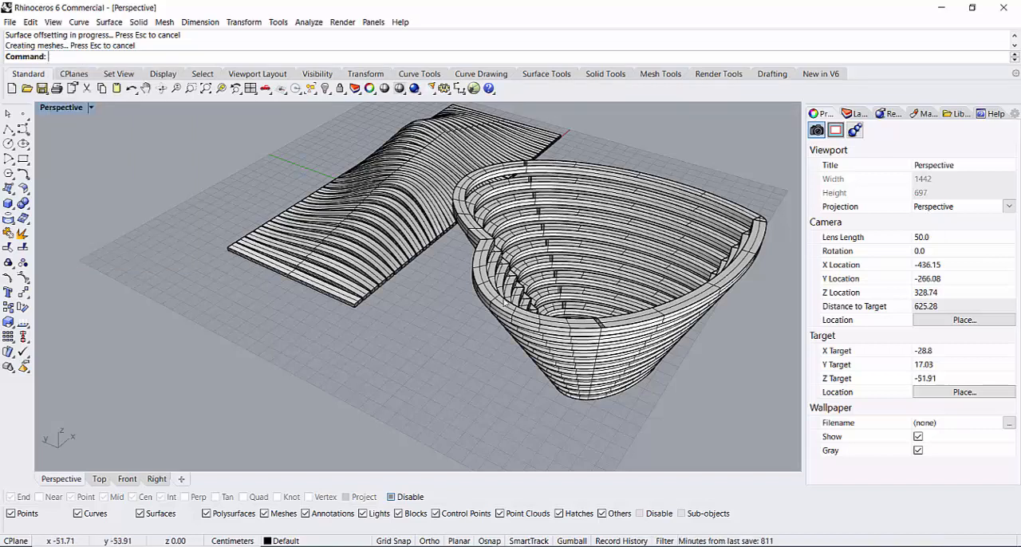
{"action": "scroll", "coordinate": [528, 308], "scroll_direction": "down", "scroll_amount": 3}
{"action": "scroll", "coordinate": [602, 334], "scroll_direction": "up", "scroll_amount": 1}
{"action": "mouse_move", "coordinate": [624, 340]}
{"action": "right_mouse_down"}
{"action": "mouse_move", "coordinate": [539, 358]}
{"action": "mouse_move", "coordinate": [510, 343]}
{"action": "mouse_move", "coordinate": [548, 317]}
{"action": "mouse_move", "coordinate": [612, 333]}
{"action": "mouse_move", "coordinate": [386, 367]}
{"action": "mouse_move", "coordinate": [446, 354]}
{"action": "mouse_move", "coordinate": [686, 358]}
{"action": "mouse_move", "coordinate": [612, 301]}
{"action": "mouse_move", "coordinate": [568, 221]}
{"action": "right_mouse_up"}
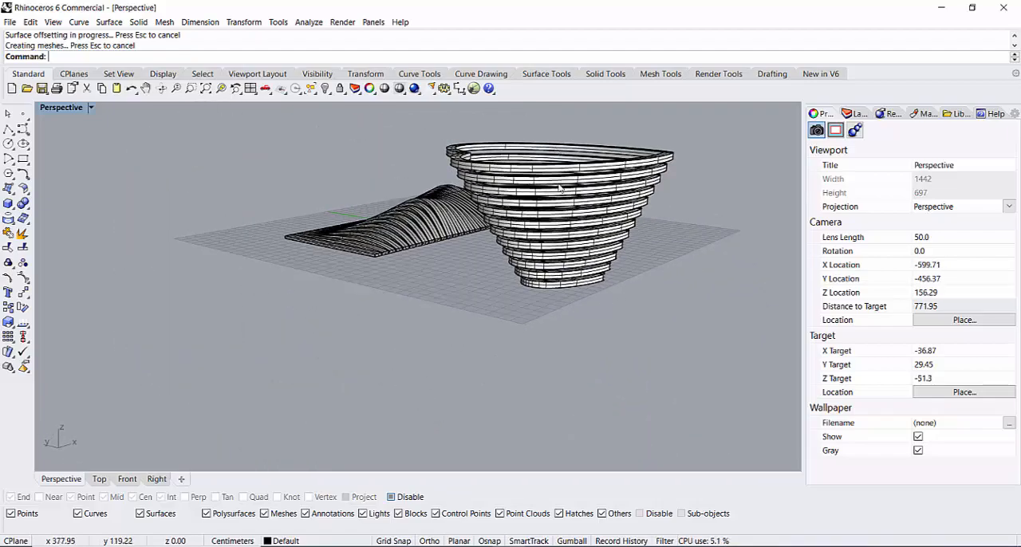
{"action": "scroll", "coordinate": [560, 188], "scroll_direction": "up", "scroll_amount": 5}
{"action": "scroll", "coordinate": [378, 199], "scroll_direction": "down", "scroll_amount": 3}
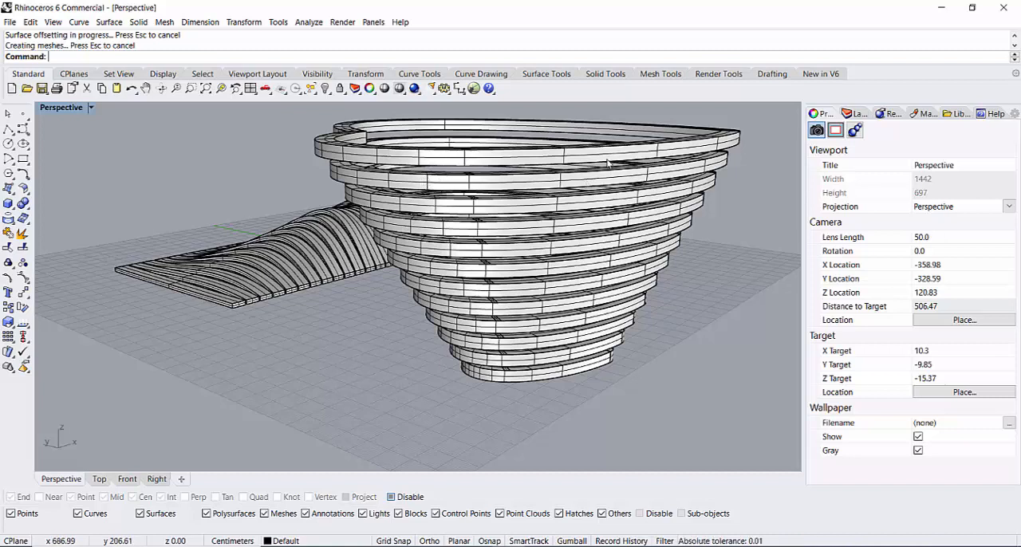
{"action": "scroll", "coordinate": [554, 222], "scroll_direction": "down", "scroll_amount": 5}
{"action": "scroll", "coordinate": [535, 217], "scroll_direction": "up", "scroll_amount": 5}
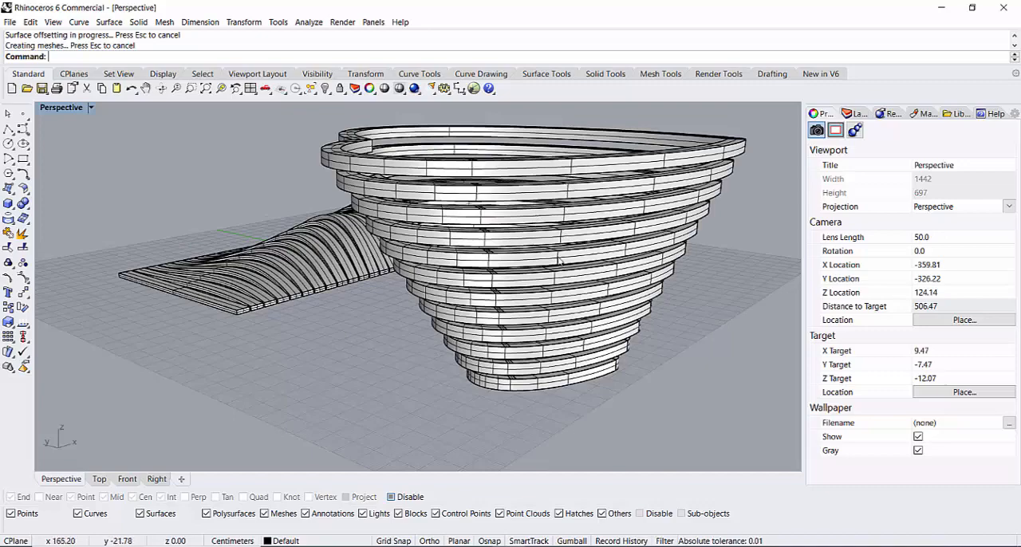
Step: Start an environment map analysis (EMap) on all the slats of the wavy surface
{"action": "right_click_drag", "start_coordinate": [402, 336], "coordinate": [304, 392]}
{"action": "scroll", "coordinate": [494, 237], "scroll_direction": "up", "scroll_amount": 4}
{"action": "right_click_drag", "start_coordinate": [497, 264], "coordinate": [405, 249]}
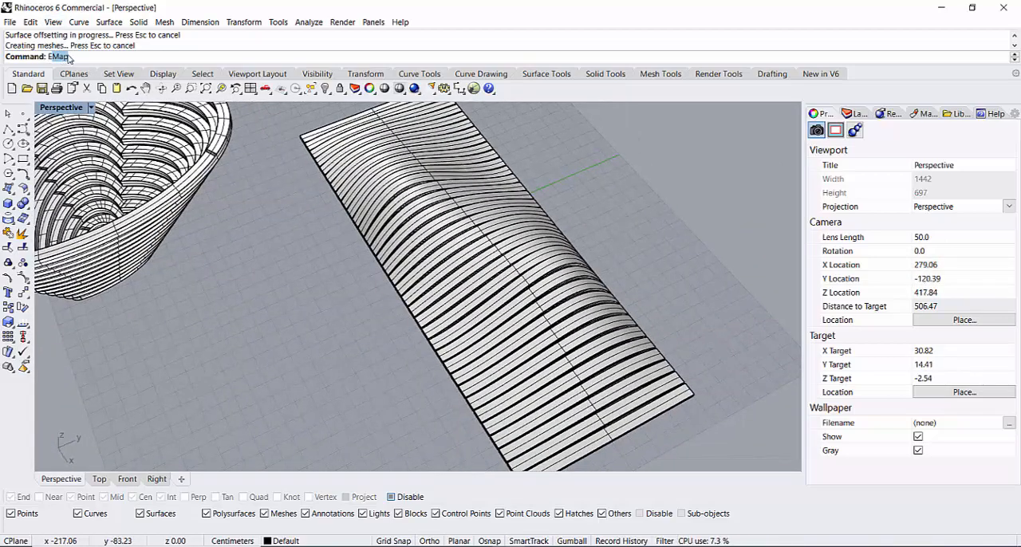
{"action": "type", "text": "emap"}
{"action": "key", "text": "Return"}
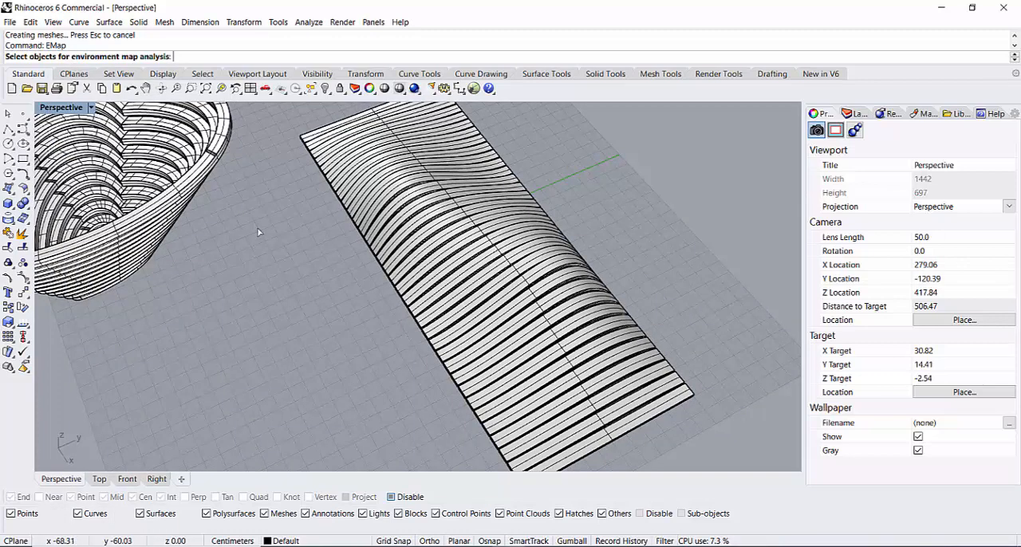
{"action": "scroll", "coordinate": [371, 265], "scroll_direction": "down", "scroll_amount": 6}
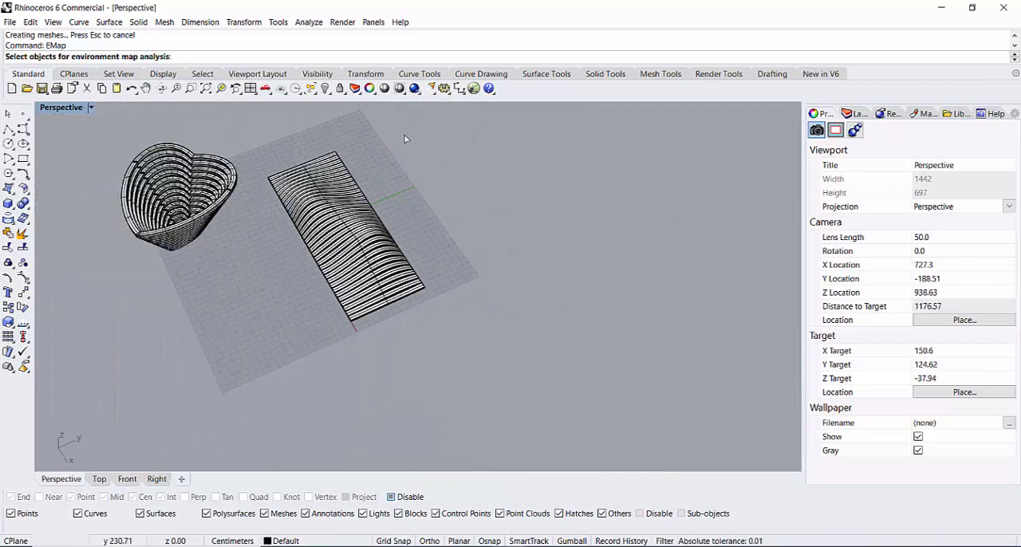
{"action": "left_click_drag", "start_coordinate": [412, 120], "coordinate": [273, 349]}
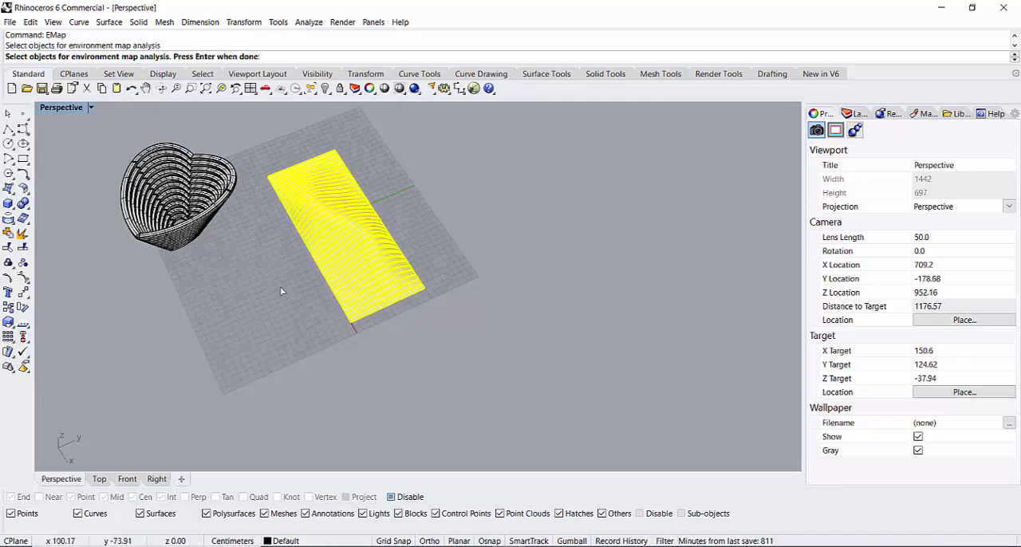
{"action": "key", "text": "Return"}
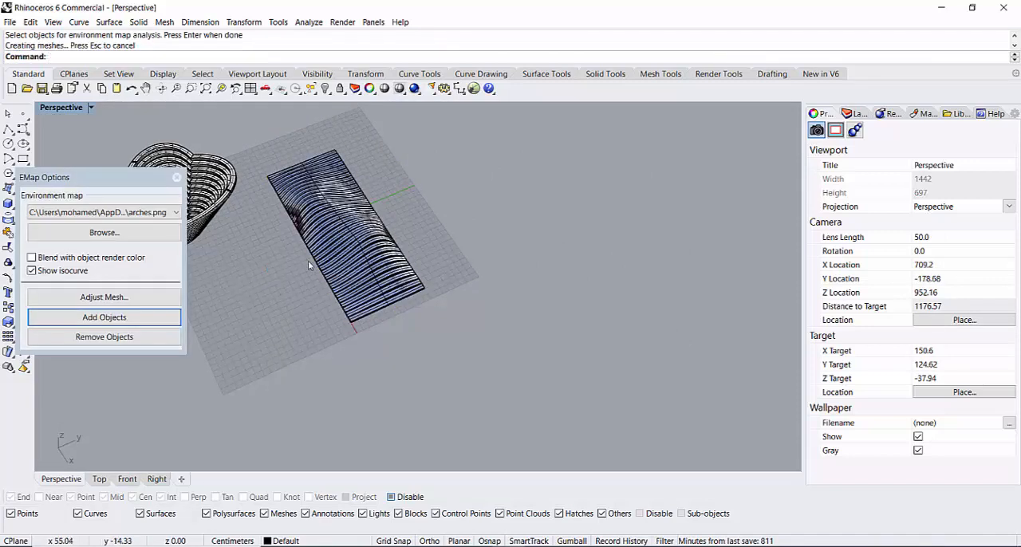
Step: Move the EMap options clear of the model and add the heart-shaped stack's layers to the analysis
{"action": "left_click_drag", "start_coordinate": [93, 175], "coordinate": [675, 194]}
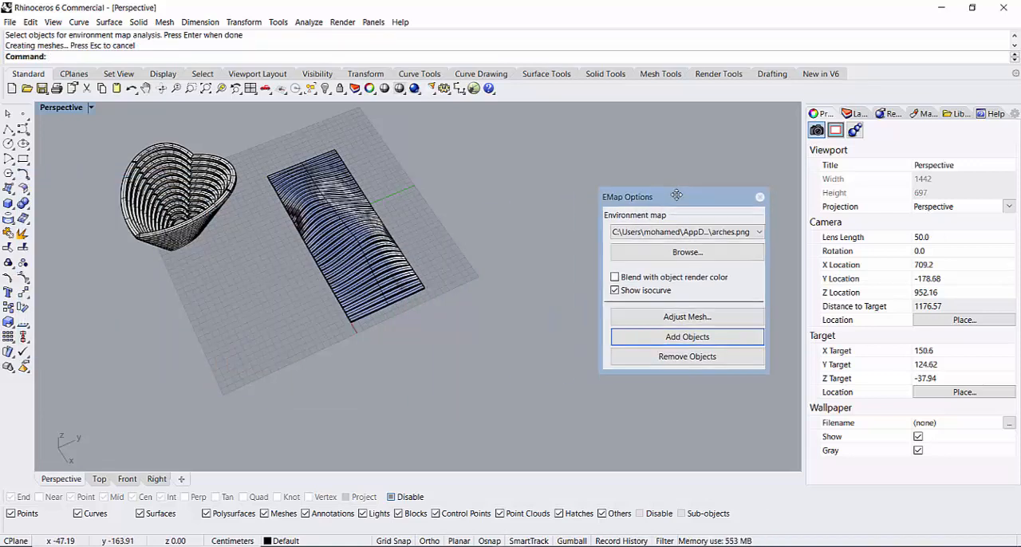
{"action": "left_click", "coordinate": [671, 338]}
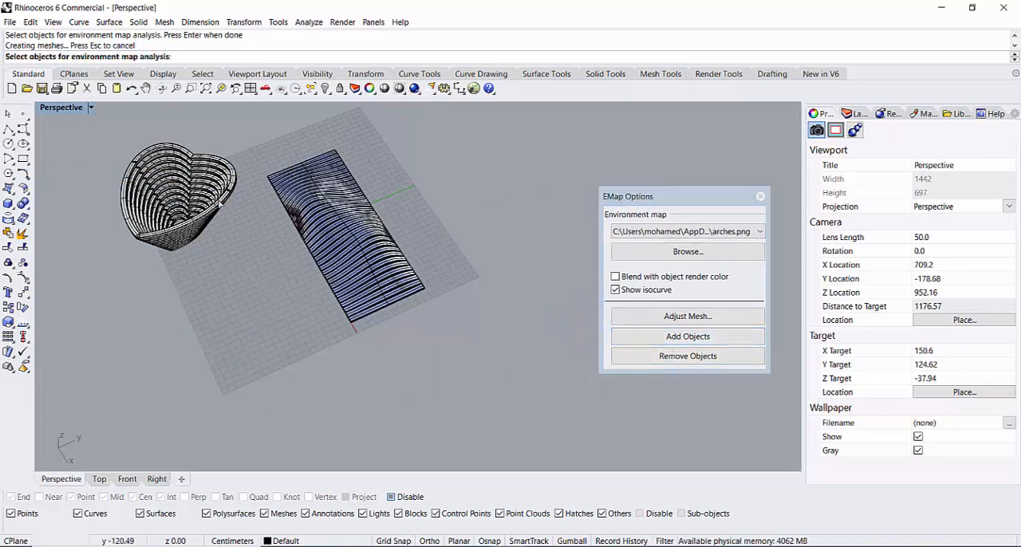
{"action": "left_click_drag", "start_coordinate": [112, 306], "coordinate": [112, 306]}
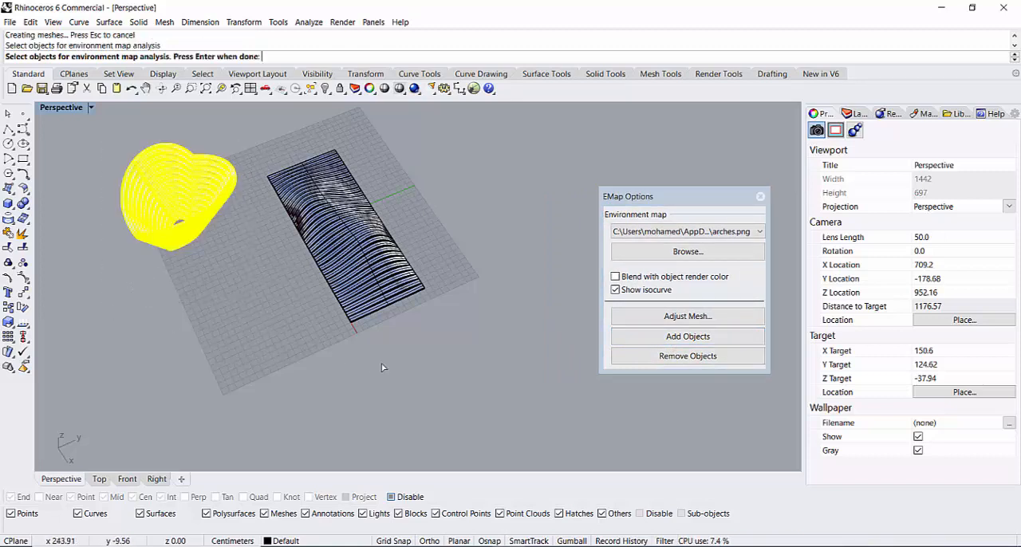
{"action": "key", "text": "Return"}
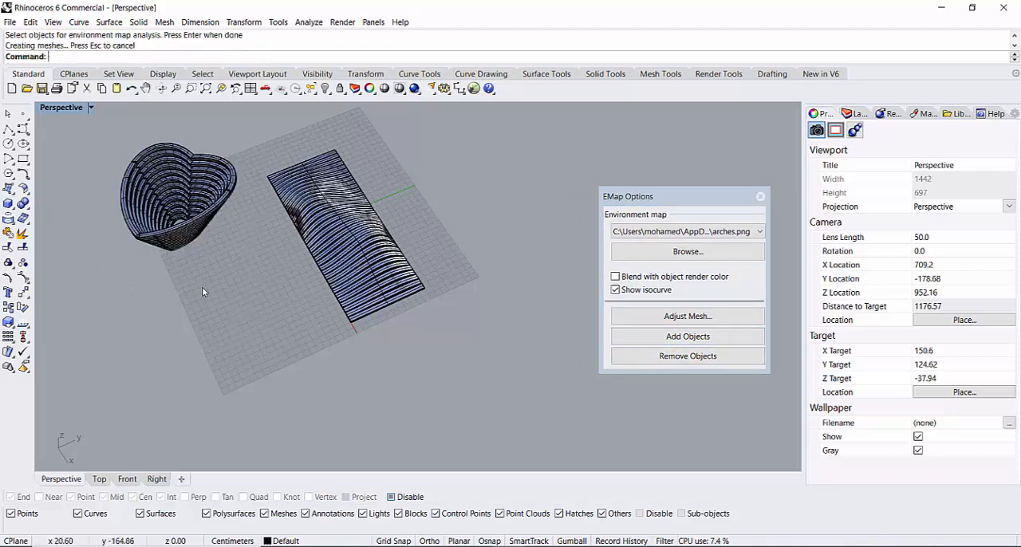
Step: Examine the arches.png reflections on the heart-shaped stack and the wavy surface from several angles, and end the environment map analysis
{"action": "scroll", "coordinate": [182, 282], "scroll_direction": "up", "scroll_amount": 2}
{"action": "right_click_drag", "start_coordinate": [182, 282], "coordinate": [144, 278]}
{"action": "scroll", "coordinate": [233, 238], "scroll_direction": "down", "scroll_amount": 6}
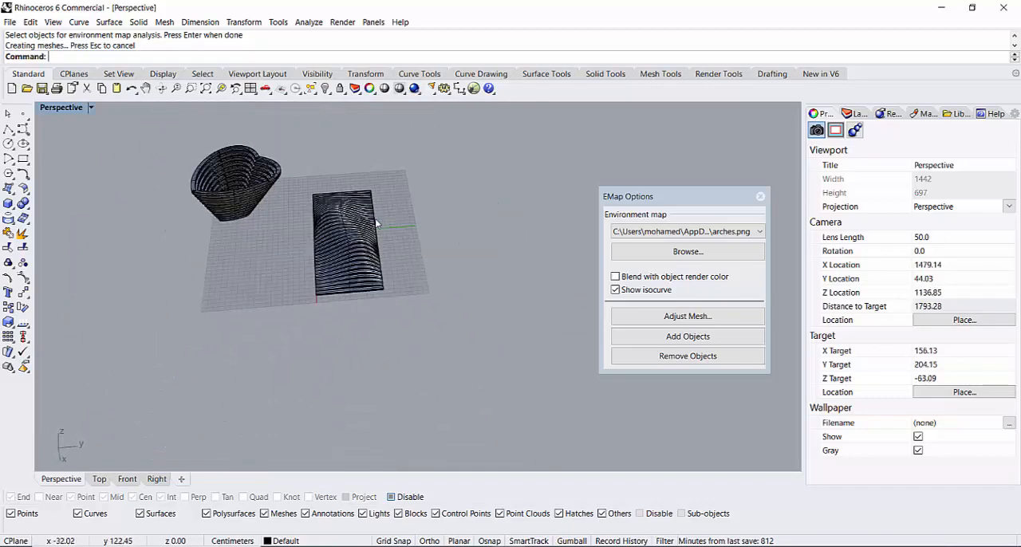
{"action": "scroll", "coordinate": [383, 223], "scroll_direction": "up", "scroll_amount": 10}
{"action": "right_click_drag", "start_coordinate": [394, 253], "coordinate": [462, 260]}
{"action": "scroll", "coordinate": [171, 267], "scroll_direction": "down", "scroll_amount": 10}
{"action": "scroll", "coordinate": [70, 309], "scroll_direction": "up", "scroll_amount": 4}
{"action": "right_click_drag", "start_coordinate": [70, 311], "coordinate": [172, 272]}
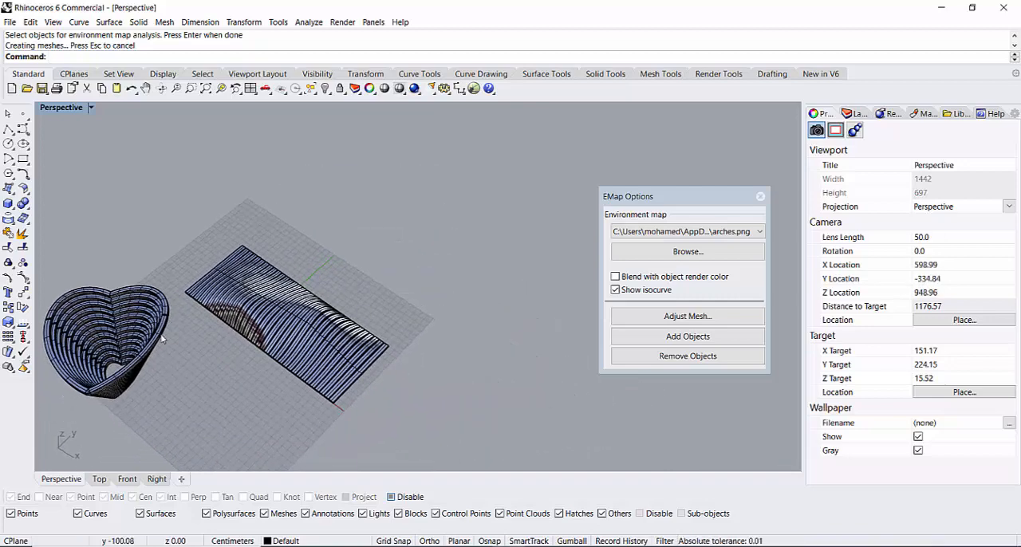
{"action": "left_click", "coordinate": [760, 197]}
Step: Examine the overall shape of the heart-shaped stack and the wavy slatted surface together from above and from lower angles
{"action": "scroll", "coordinate": [262, 334], "scroll_direction": "down", "scroll_amount": 3}
{"action": "scroll", "coordinate": [193, 361], "scroll_direction": "up", "scroll_amount": 1}
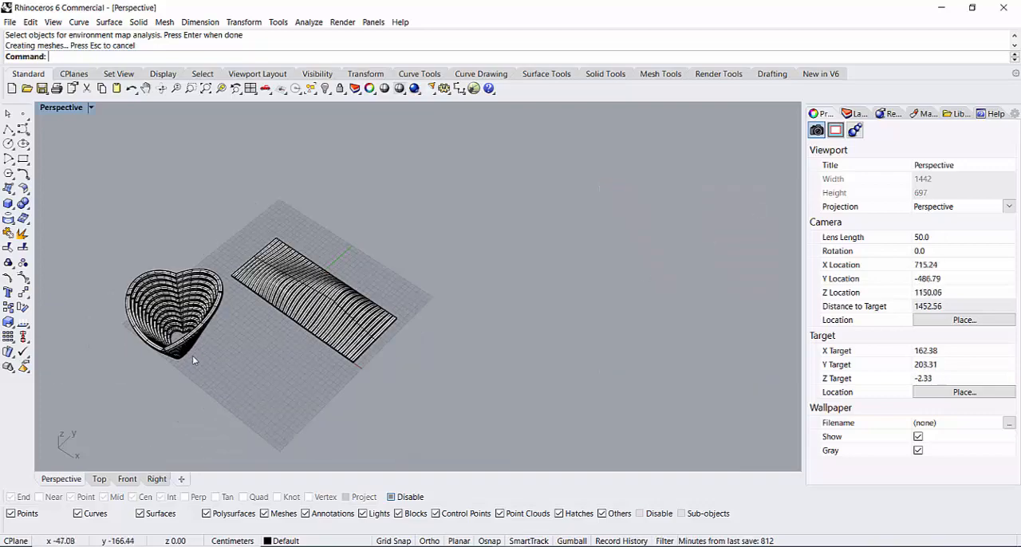
{"action": "scroll", "coordinate": [195, 355], "scroll_direction": "up", "scroll_amount": 6}
{"action": "right_click_drag", "start_coordinate": [195, 354], "coordinate": [243, 316]}
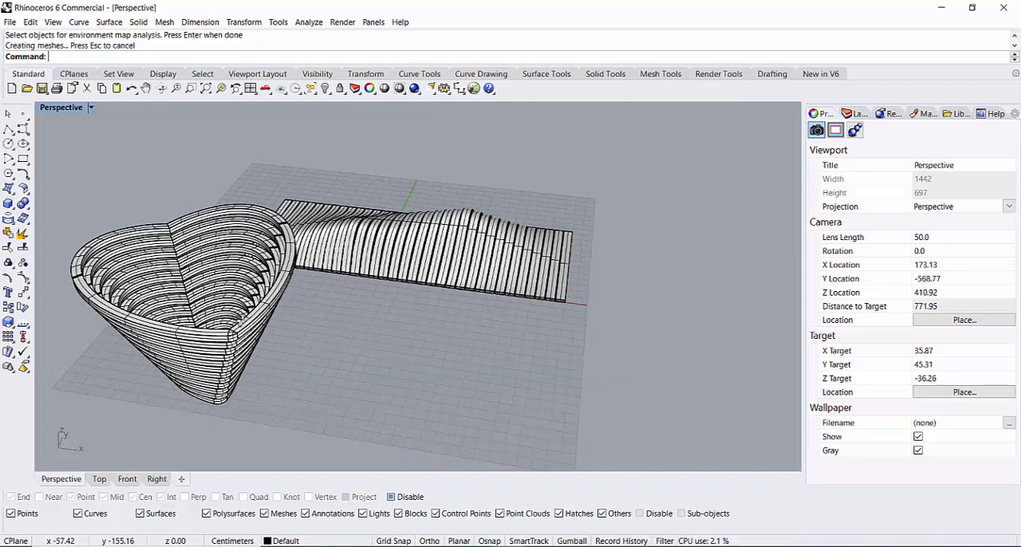
{"action": "right_click_drag", "start_coordinate": [243, 317], "coordinate": [201, 340]}
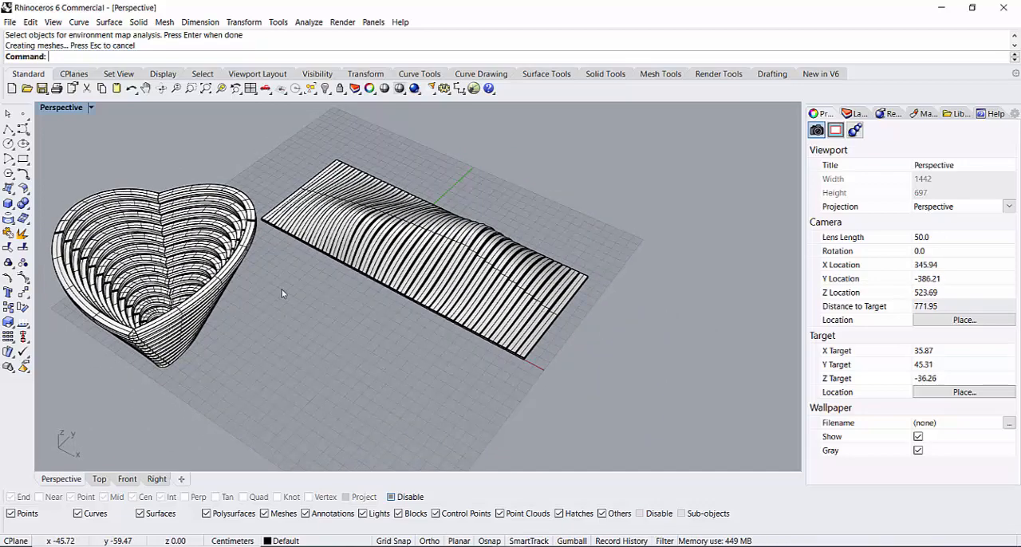
{"action": "scroll", "coordinate": [231, 292], "scroll_direction": "down", "scroll_amount": 4}
{"action": "scroll", "coordinate": [191, 317], "scroll_direction": "up", "scroll_amount": 4}
{"action": "right_click_drag", "start_coordinate": [191, 317], "coordinate": [239, 314]}
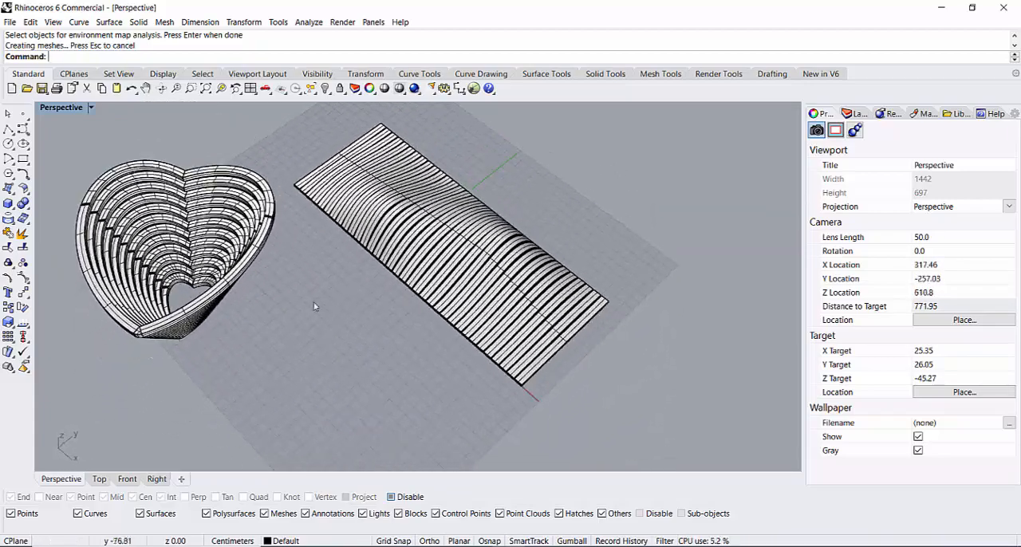